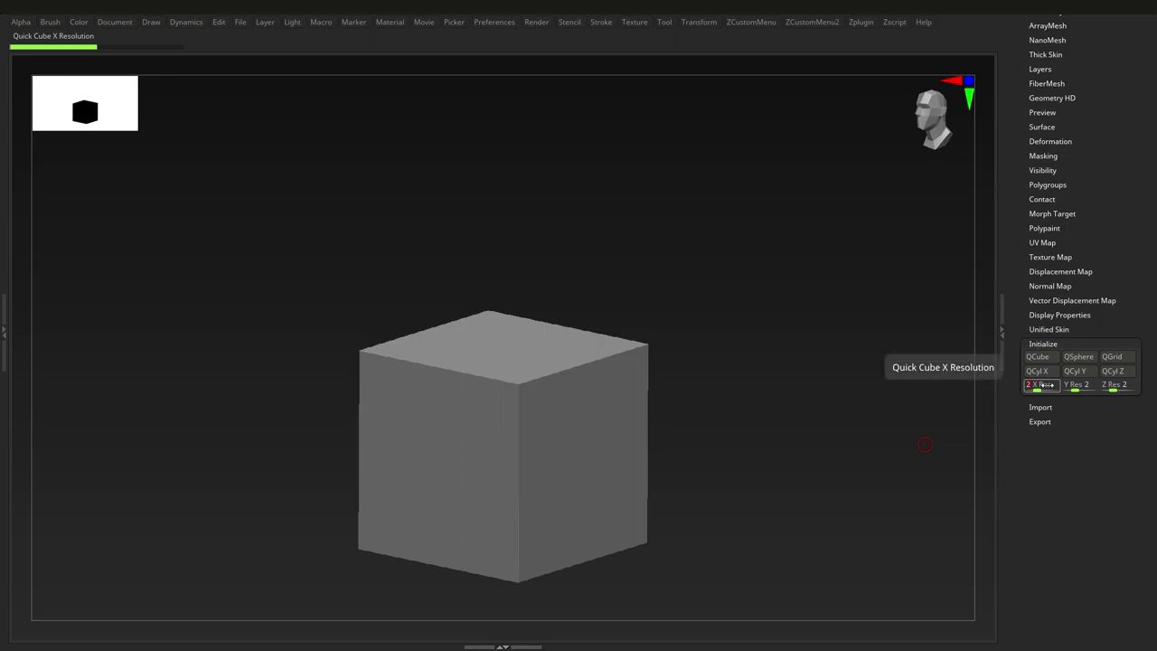
- Initialize a QCube with the X, Y and Z resolution each set to 20
left_click(1076, 383)
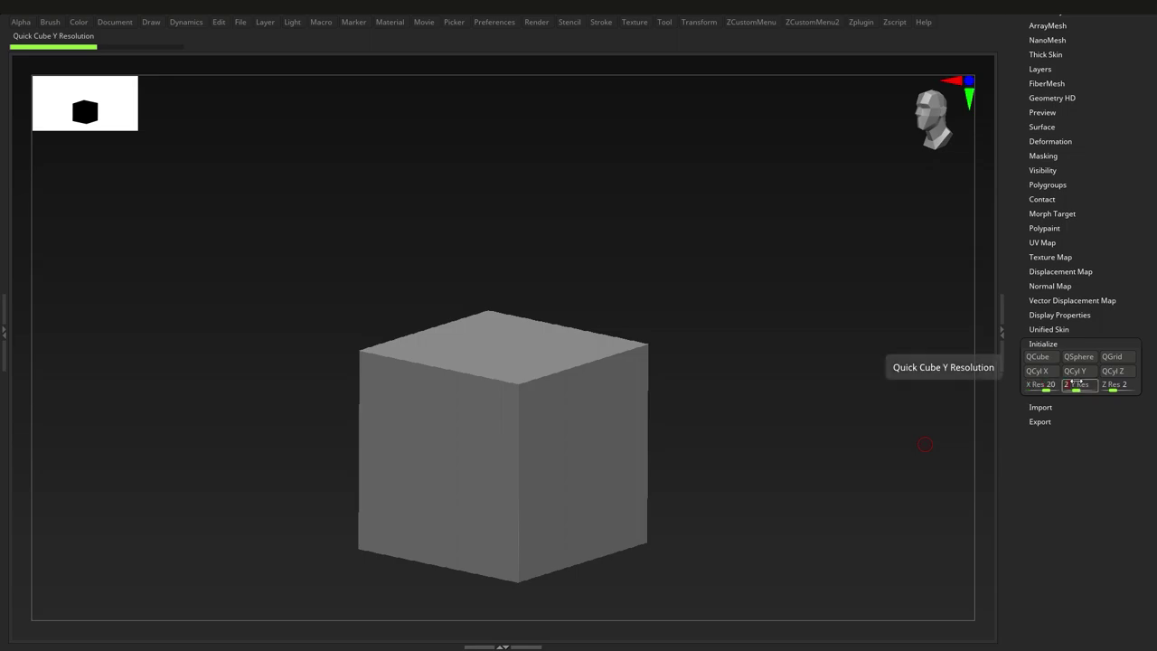
left_click(1111, 385)
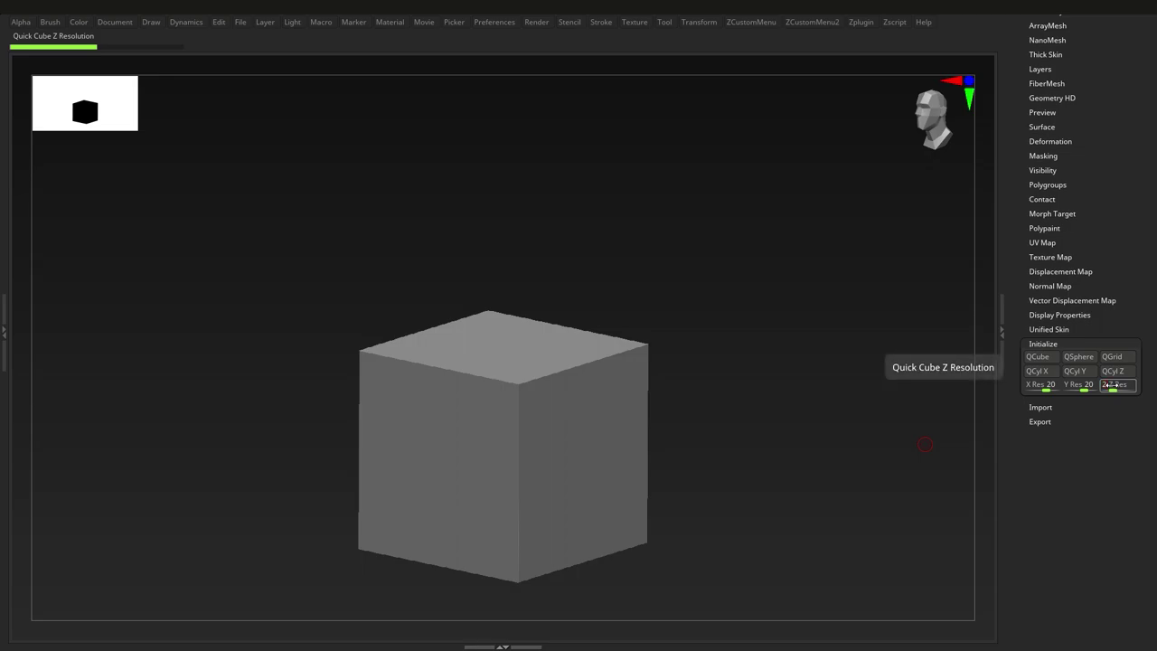
left_click(1040, 360)
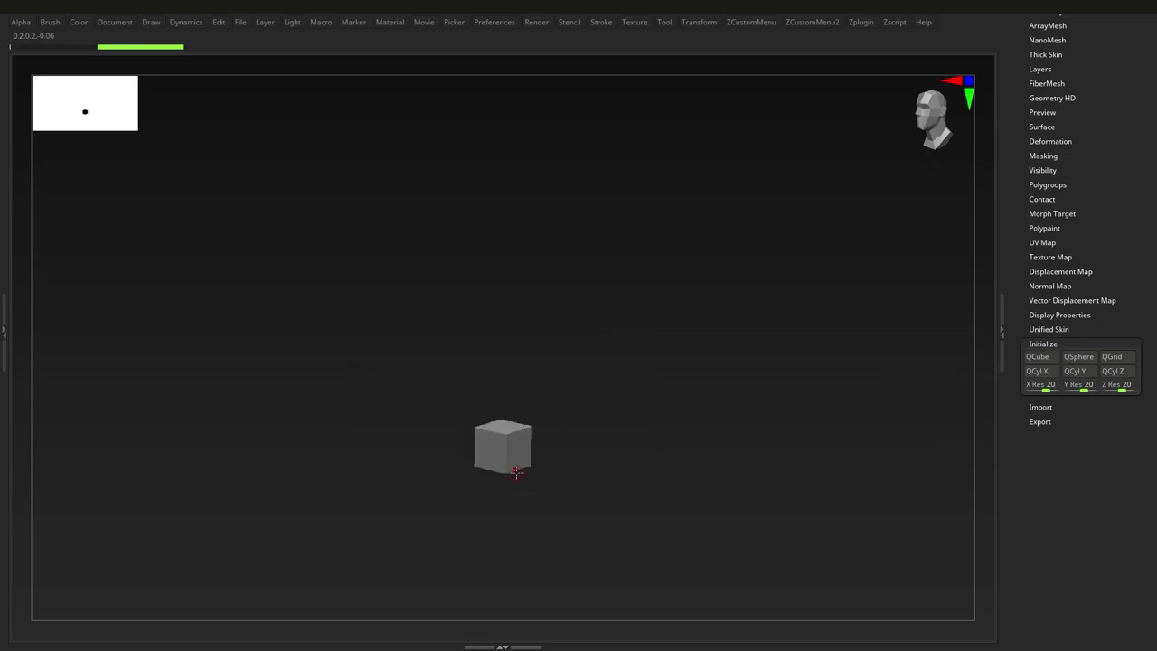
- Scale the new cube up uniformly with the gizmo and return to draw mode
key("w")
left_click_drag(512, 447, 539, 443)
key("q")
left_click_drag(570, 478, 567, 461, "alt")
- Raise the DynaMesh resolution and turn the cube into a dense DynaMesh
key("shift+f")
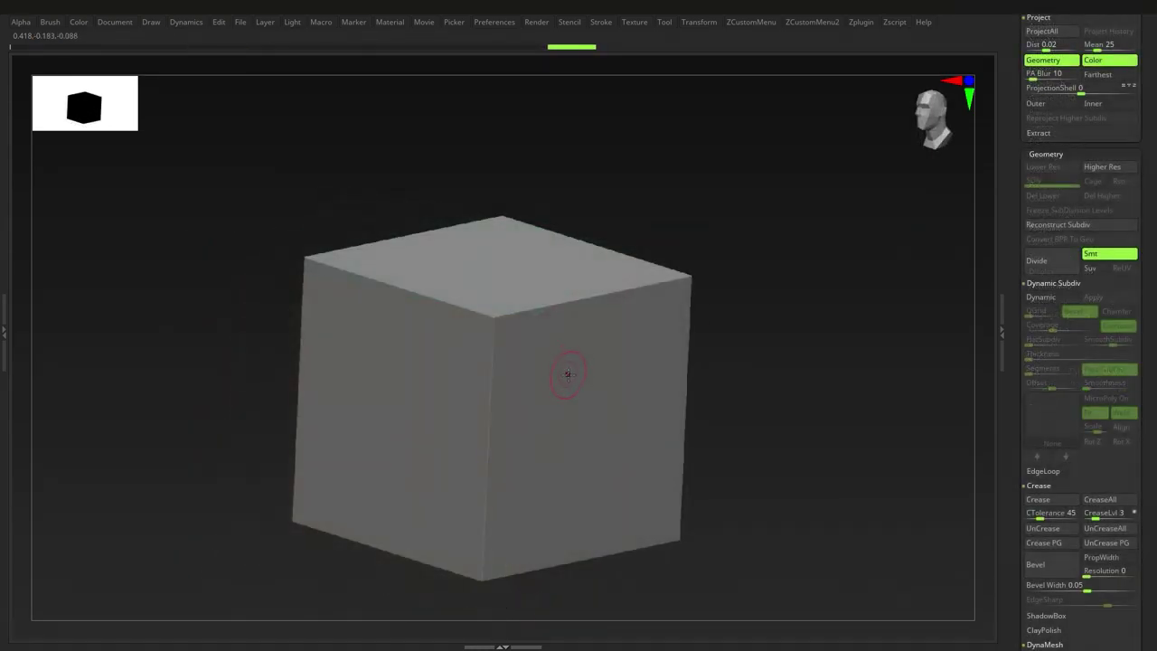
mouse_move(542, 327)
right_mouse_down("ctrl")
mouse_move(609, 421)
mouse_move(494, 374)
mouse_move(473, 338)
right_mouse_up("ctrl")
key("shift+f")
key("shift+f")
right_click_drag(687, 403, 524, 364, "alt")
right_click(540, 398)
right_click_drag(568, 311, 566, 406, "ctrl")
key("space")
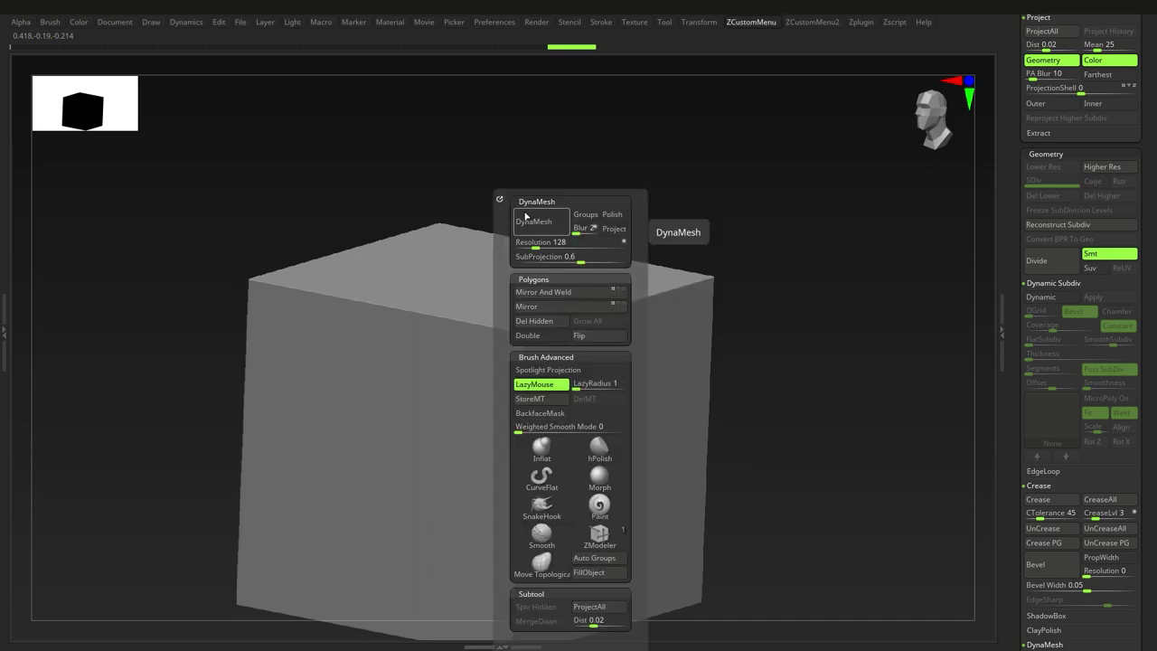
left_click_drag(531, 242, 558, 244)
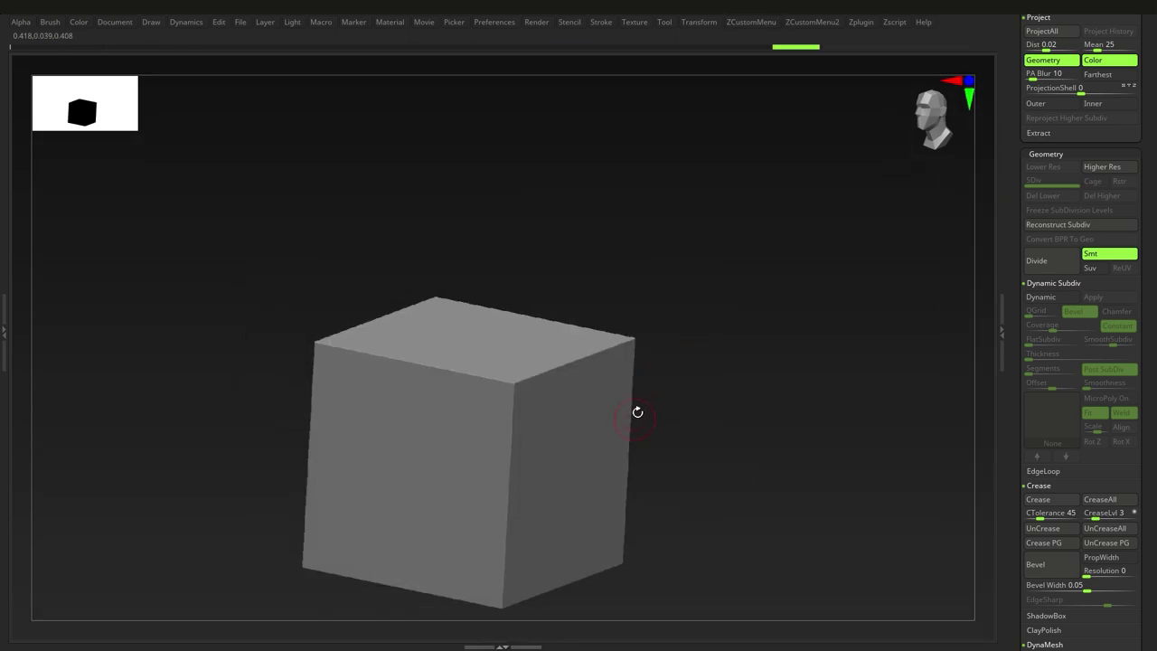
- Try a downward ClipCurve cut along the cube's side edge and undo it
left_click_drag(636, 408, 662, 361)
right_click_drag(623, 452, 635, 432, "alt")
mouse_move(573, 467)
right_mouse_down()
mouse_move(551, 442)
mouse_move(572, 459)
right_mouse_up()
right_click_drag(565, 394, 570, 409, "ctrl")
key("b")
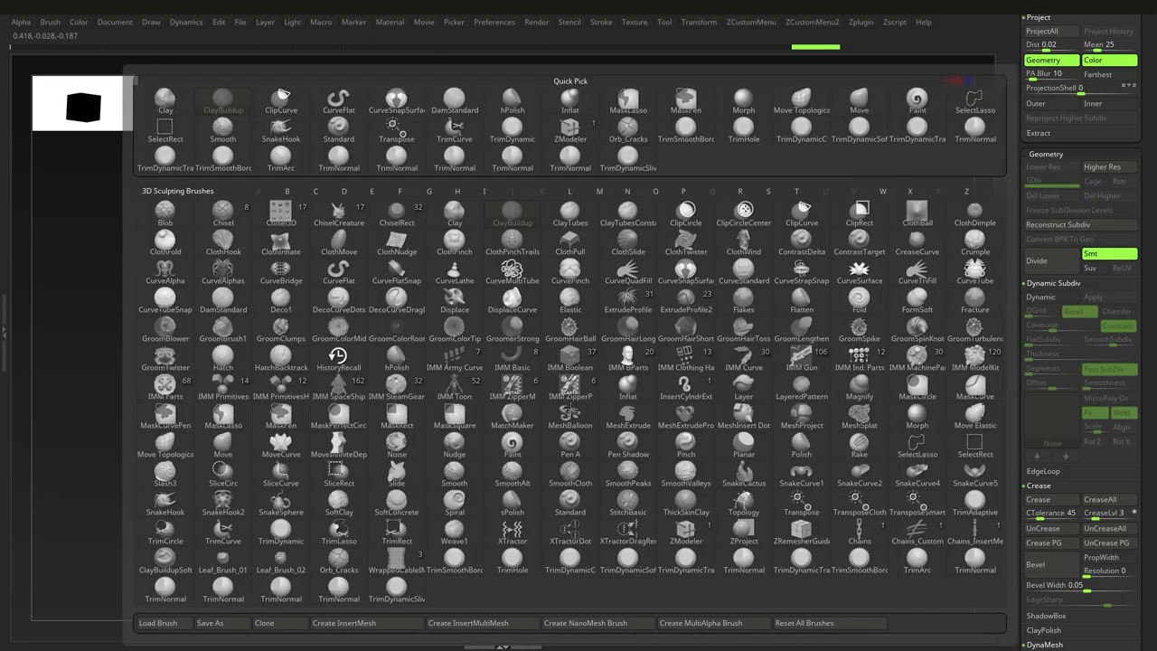
key("c")
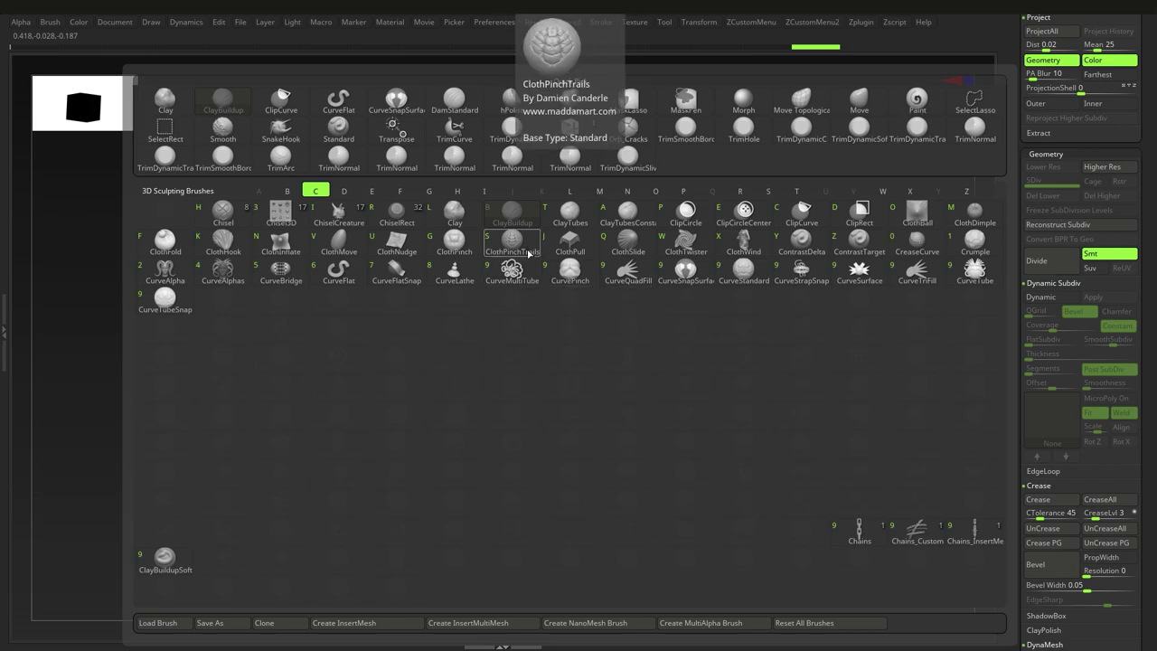
key("c")
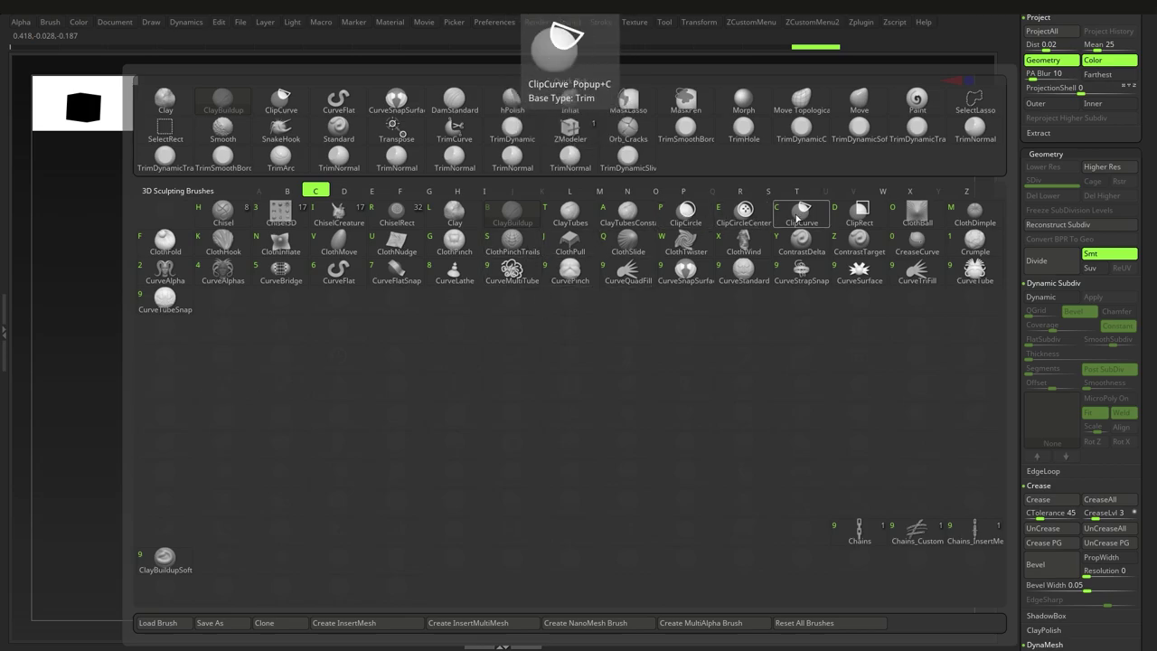
left_click(796, 219)
right_click_drag(620, 346, 585, 414, "alt")
right_click_drag(653, 369, 648, 307)
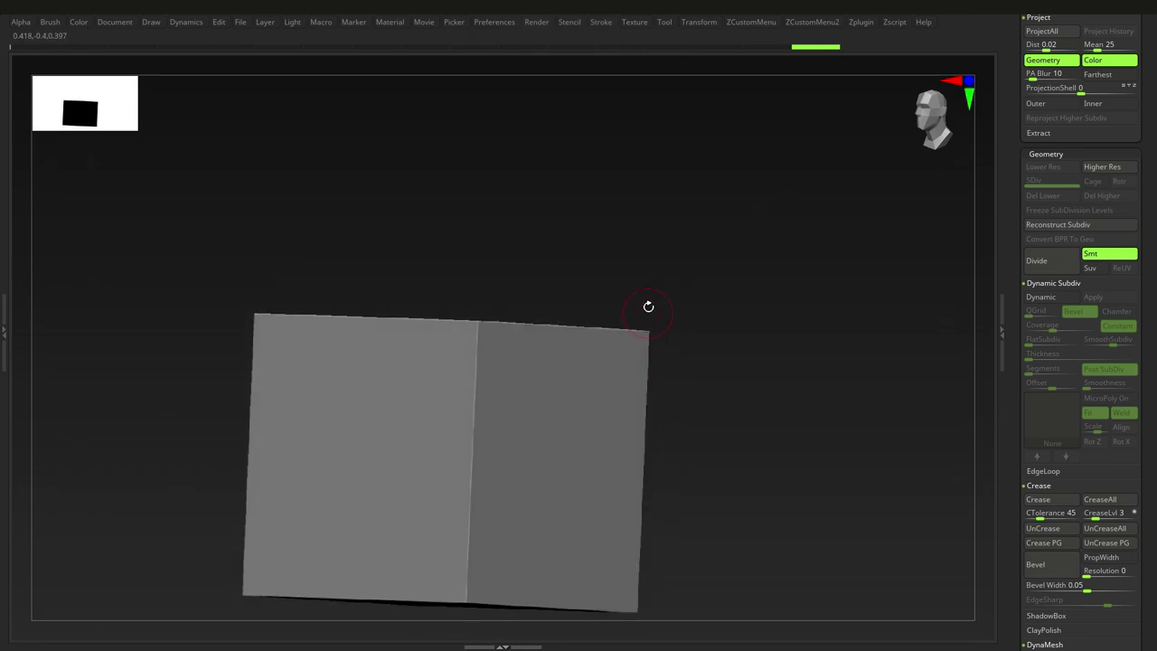
left_click_drag(636, 339, 546, 619, "ctrl+shift")
right_click_drag(581, 478, 584, 394, "alt")
mouse_move(545, 429)
right_mouse_down()
mouse_move(506, 423)
mouse_move(534, 441)
mouse_move(555, 437)
mouse_move(567, 473)
right_mouse_up()
key("ctrl+z")
- Examine the cube's clipped corner with the polygroup wireframe displayed
mouse_move(646, 452)
right_mouse_down()
mouse_move(617, 434)
mouse_move(641, 459)
right_mouse_up()
right_click_drag(616, 335, 589, 401, "ctrl")
mouse_move(696, 415)
right_mouse_down()
mouse_move(642, 428)
mouse_move(587, 503)
right_mouse_up()
key("shift+f")
mouse_move(628, 413)
right_mouse_down()
mouse_move(627, 362)
mouse_move(651, 363)
mouse_move(644, 327)
mouse_move(669, 380)
mouse_move(595, 327)
right_mouse_up()
key("s")
right_click_drag(595, 327, 587, 375)
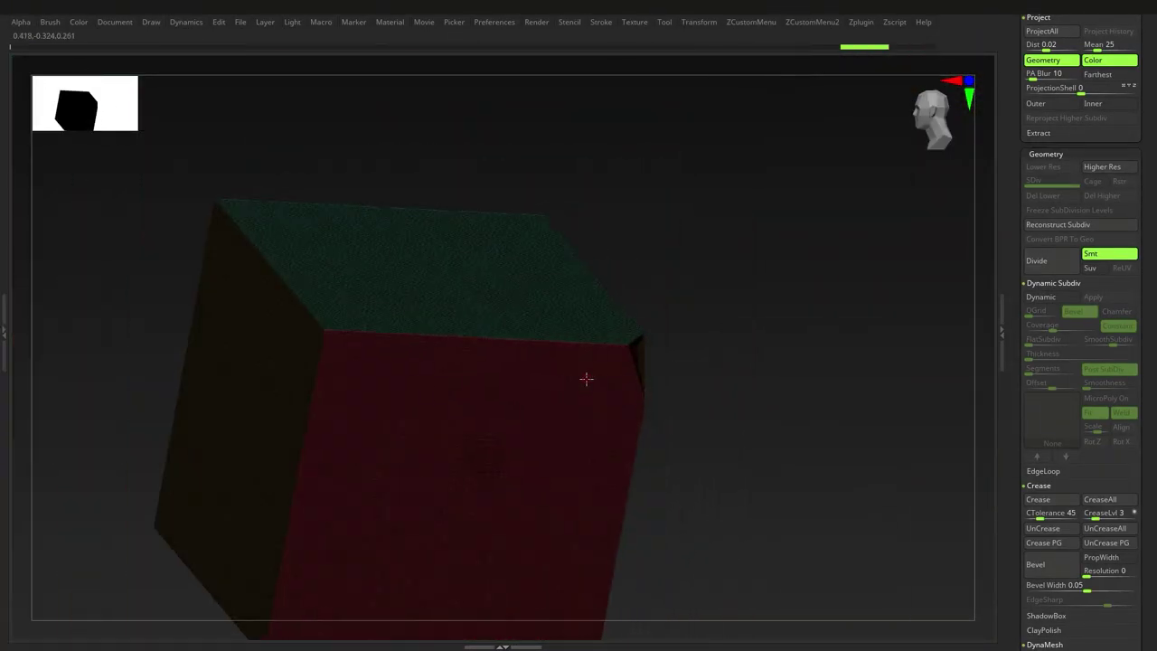
- Select the TrimCurve brush, slice off one corner of the cube with a straight cut, and display its polygroups
key("b")
key("t")
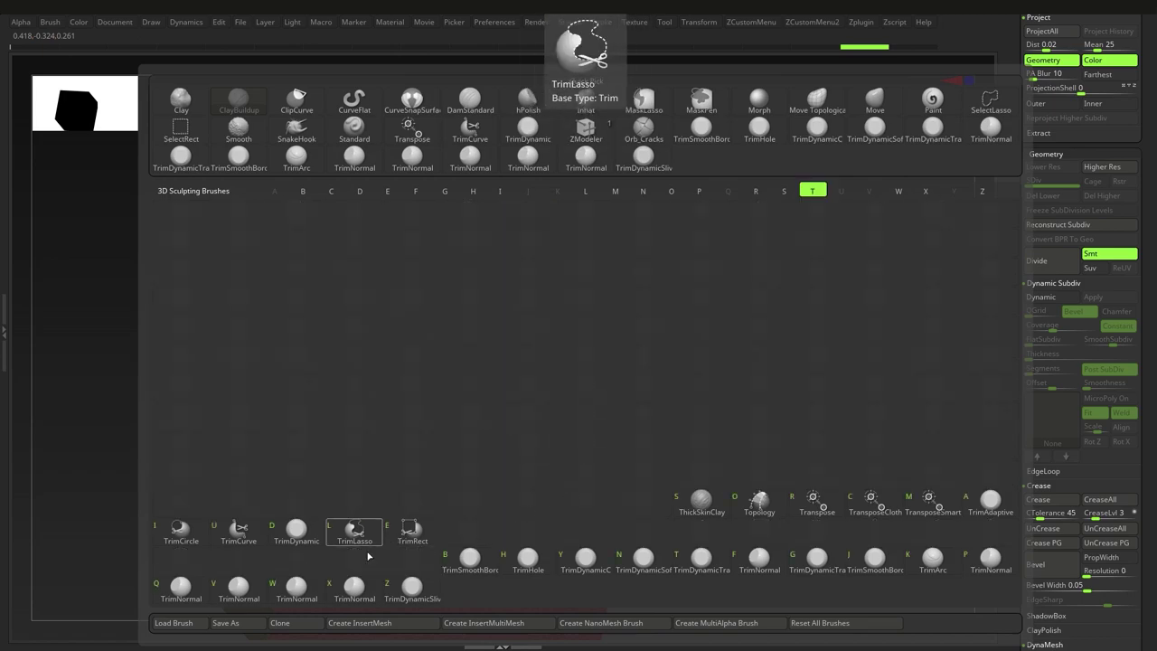
left_click(241, 535)
mouse_move(530, 395)
right_mouse_down()
mouse_move(545, 441)
mouse_move(555, 426)
mouse_move(510, 479)
mouse_move(516, 461)
right_mouse_up()
key("shift+f")
left_click_drag(530, 291, 527, 508, "ctrl+shift")
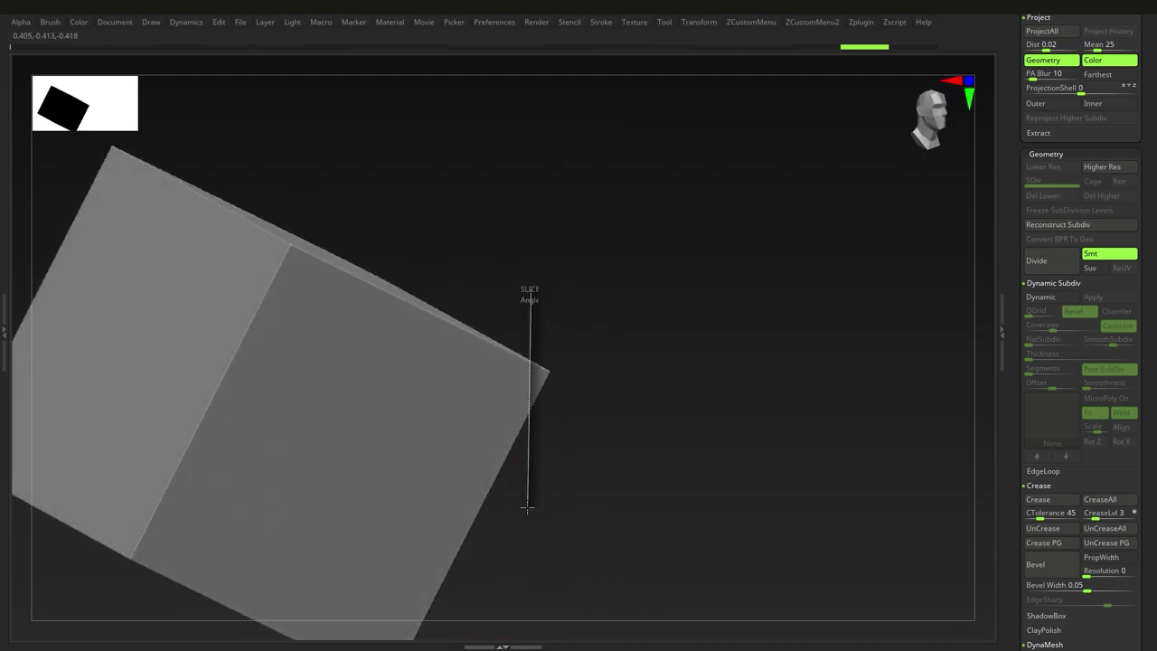
right_click_drag(527, 418, 611, 464)
key("shift+f")
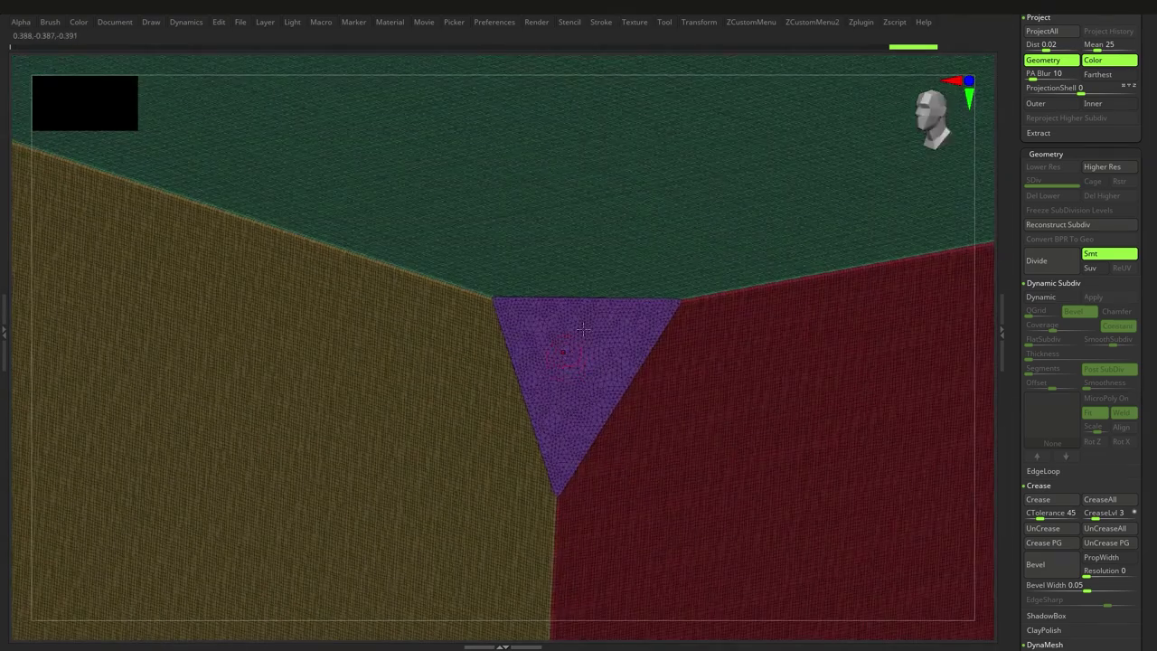
- Hide the polygroup display and trim another corner of the cube with a bent TrimCurve cut
right_click_drag(567, 338, 618, 403)
key("shift+f")
right_click_drag(621, 354, 630, 338)
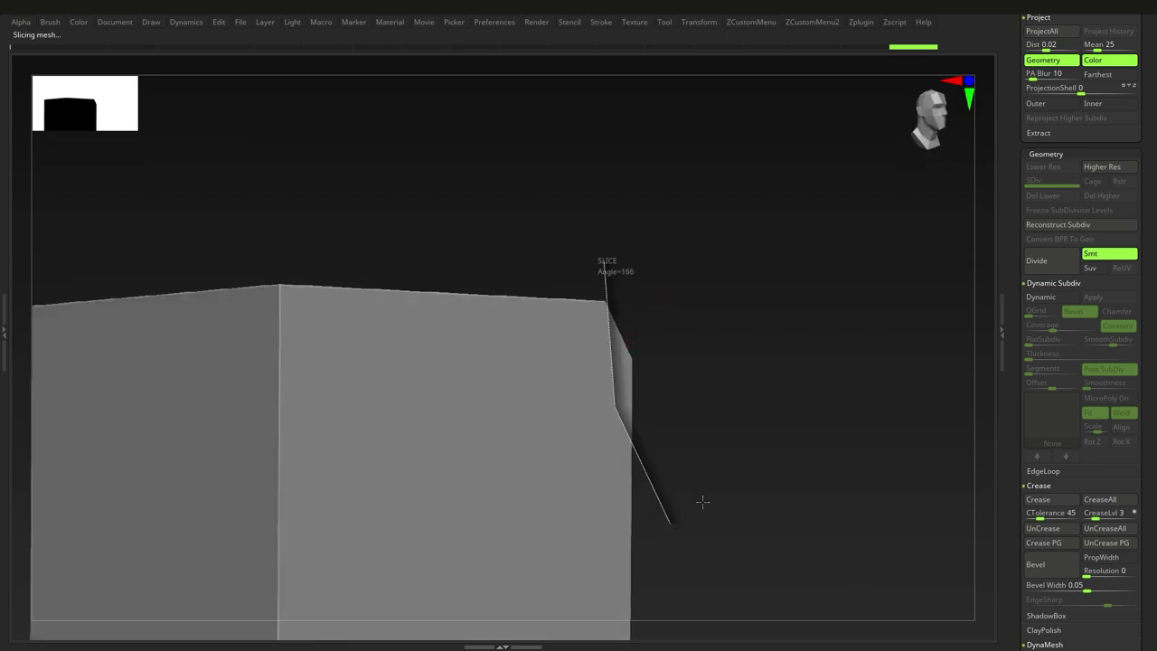
right_click_drag(601, 400, 640, 438)
right_click_drag(640, 437, 531, 383)
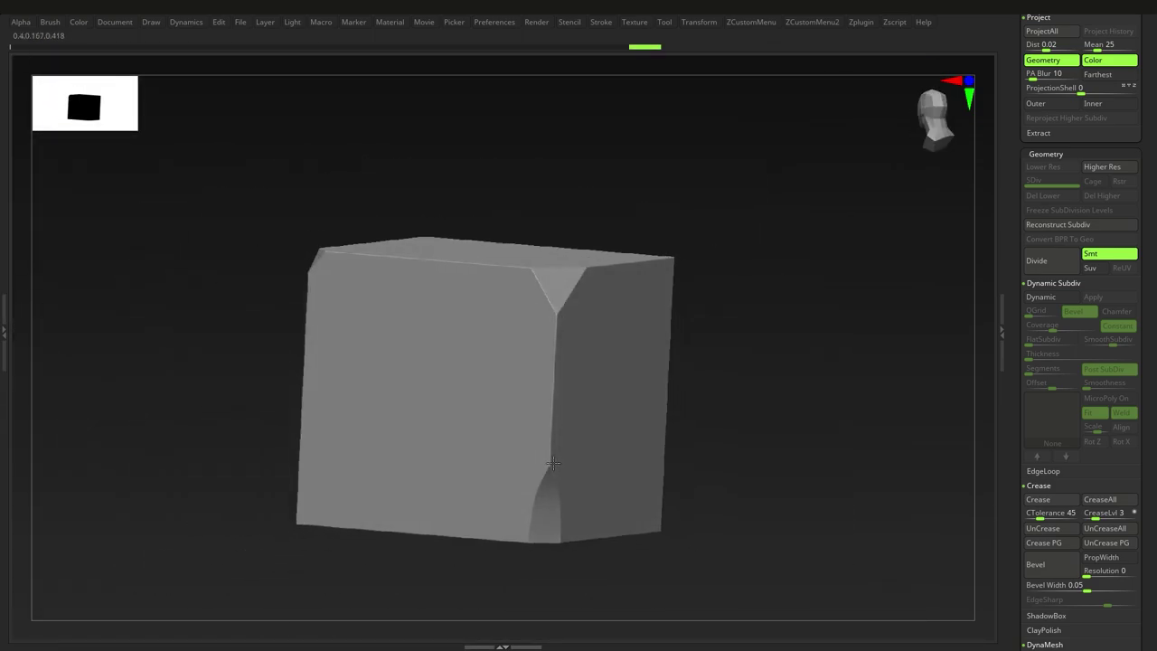
right_click_drag(546, 512, 545, 440)
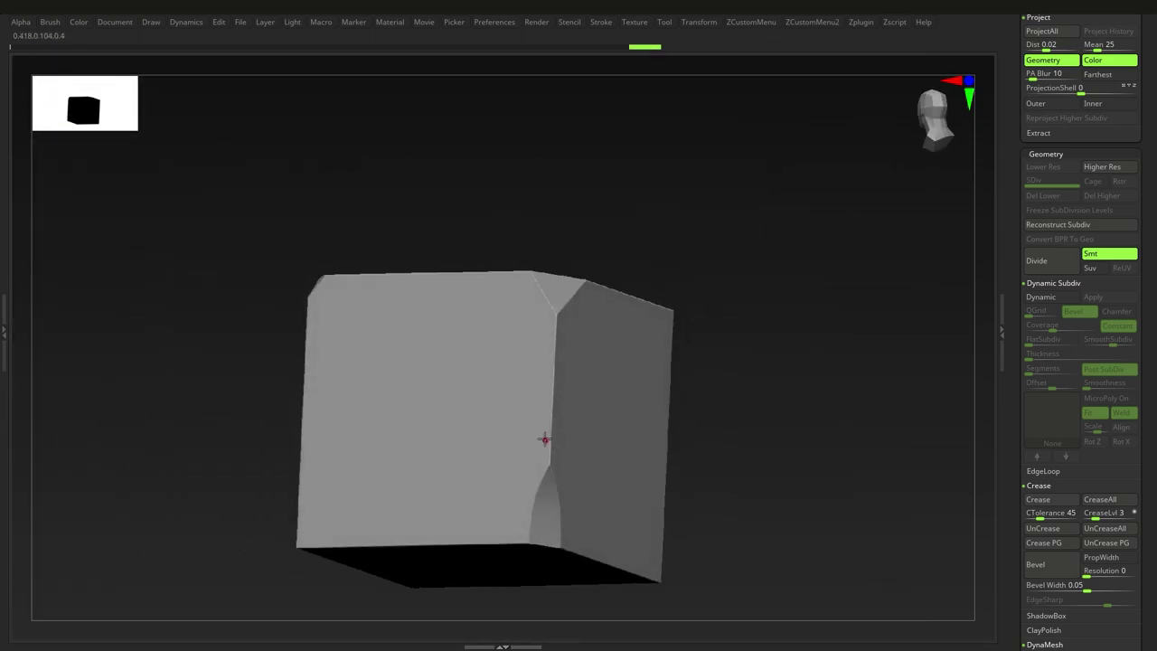
- Select the TrimDynamic brush, adjust its draw size, and flatten the cube's edges and a sharp corner with strokes
key("b")
key("t")
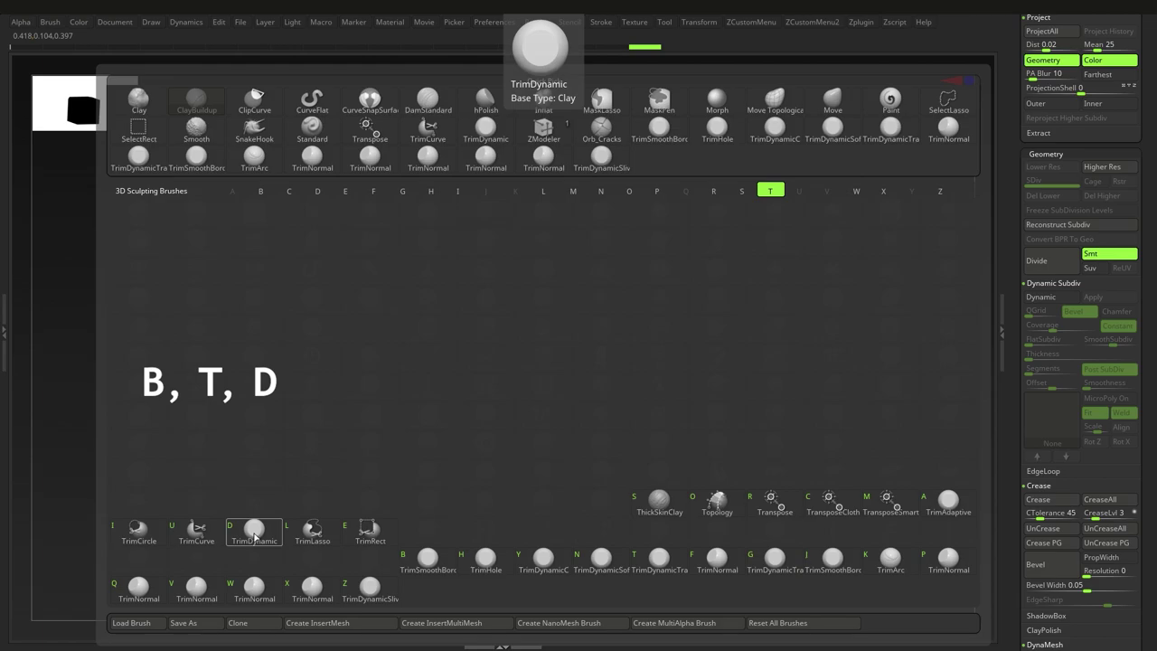
key("d")
key("s")
mouse_move(583, 469)
right_mouse_down()
mouse_move(643, 395)
mouse_move(530, 434)
mouse_move(548, 434)
mouse_move(538, 380)
right_mouse_up()
key("s")
left_click_drag(538, 379, 530, 380)
mouse_move(529, 380)
right_mouse_down("alt")
mouse_move(519, 419)
mouse_move(539, 435)
right_mouse_up("alt")
key("s")
mouse_move(540, 435)
left_mouse_down()
mouse_move(528, 424)
mouse_move(532, 459)
mouse_move(524, 435)
left_mouse_up()
key("s")
left_click_drag(523, 435, 529, 434)
mouse_move(529, 434)
right_mouse_down("ctrl")
mouse_move(520, 407)
mouse_move(547, 425)
right_mouse_up("ctrl")
mouse_move(547, 425)
right_mouse_down("ctrl")
mouse_move(575, 493)
mouse_move(562, 485)
right_mouse_up("ctrl")
key("s")
left_click_drag(562, 485, 555, 482)
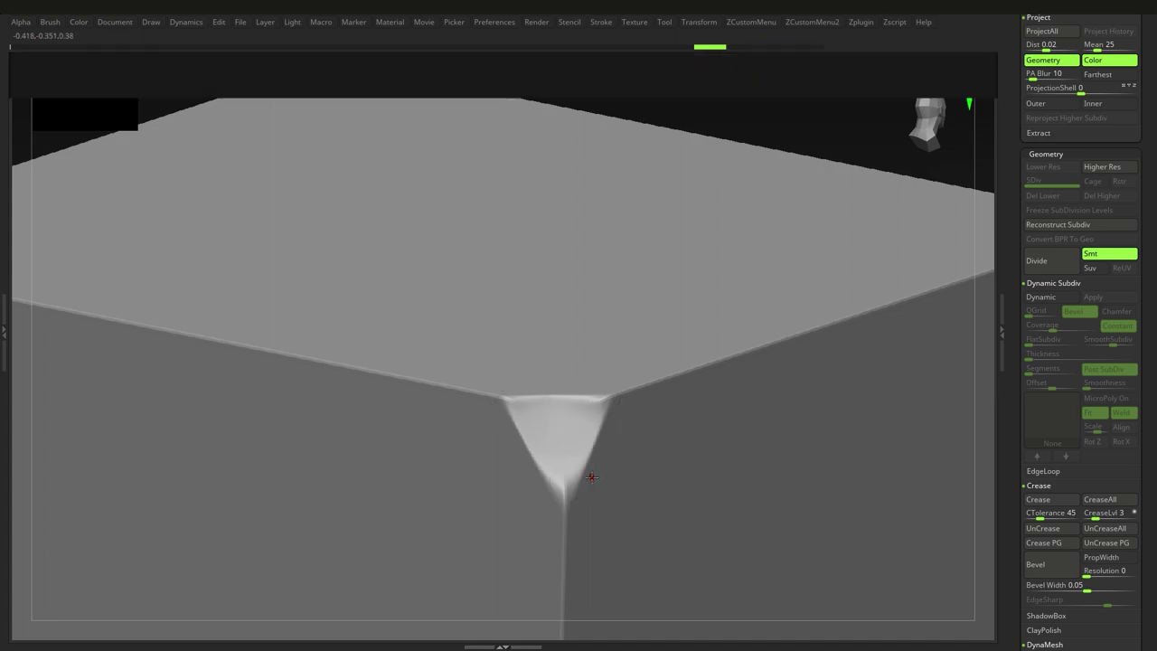
- Load the TrimNormal.ZBP brush from the LightBox Trim brush folder and flatten the softened corner into a crisp triangular facet
left_click(70, 65)
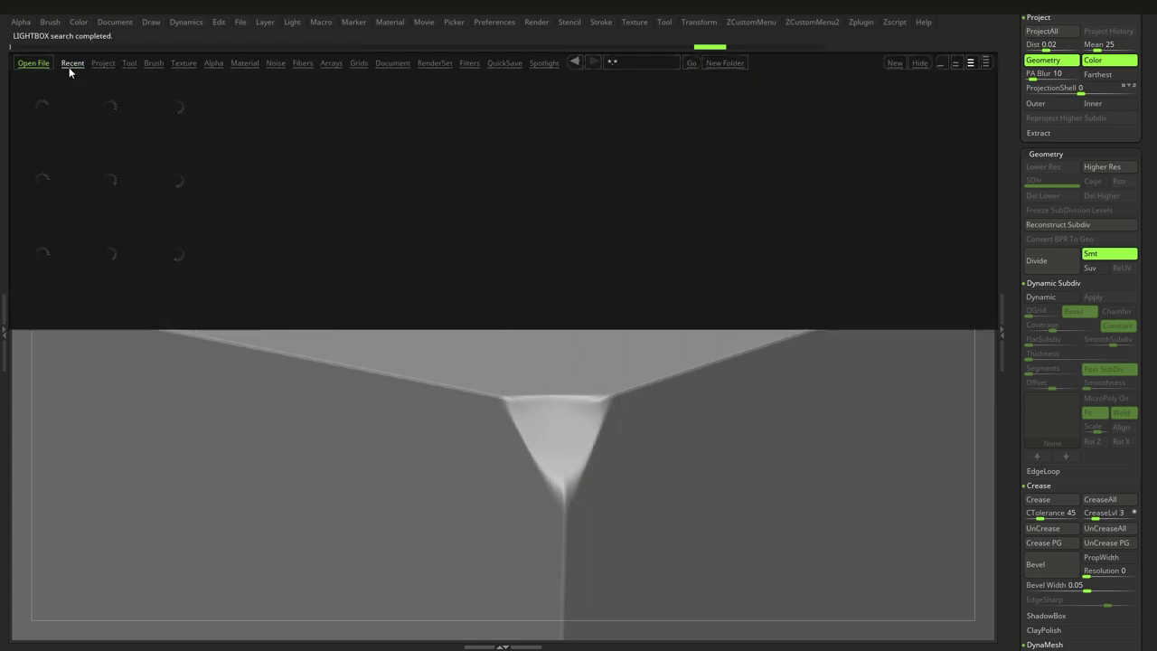
left_click(145, 63)
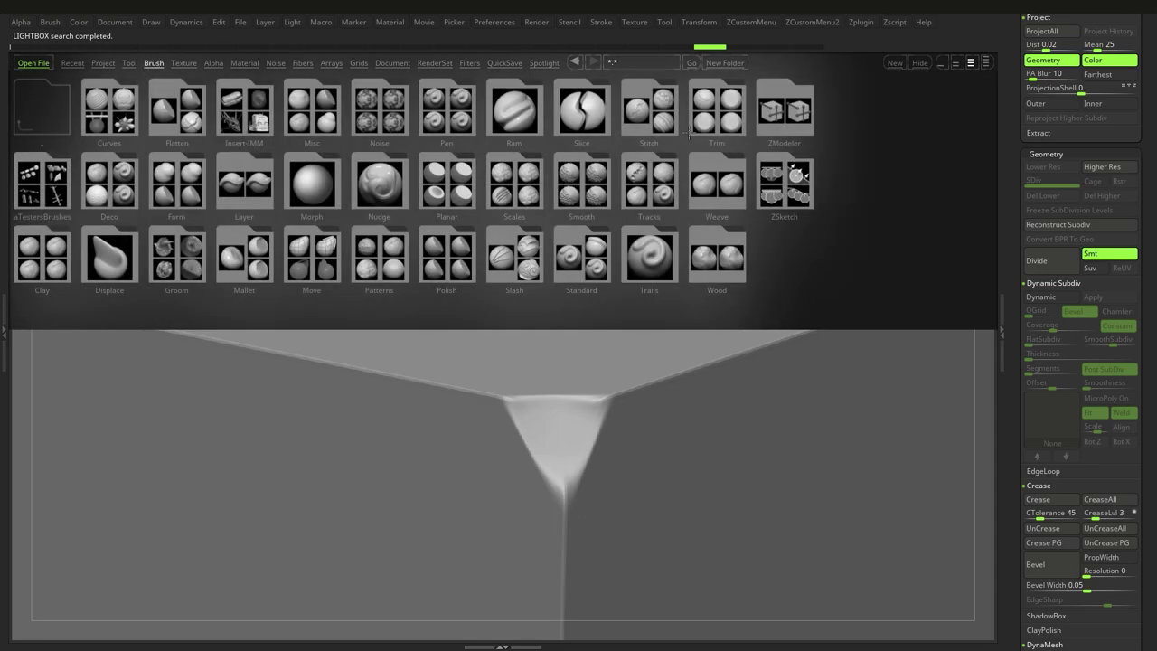
left_click(719, 121)
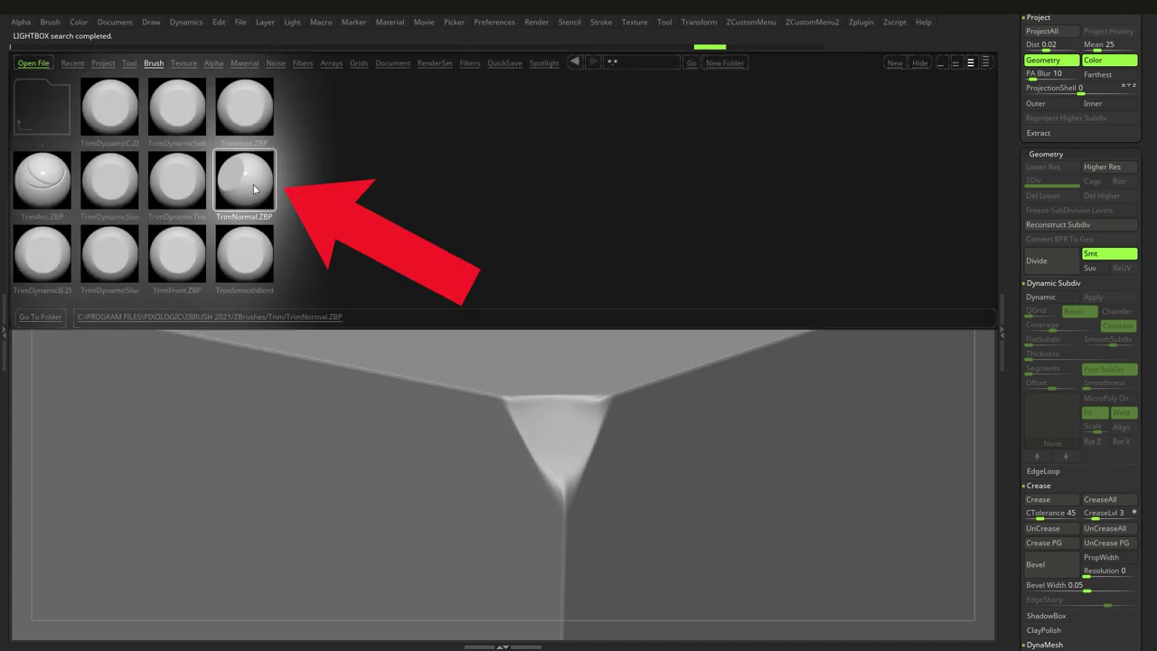
double_click(239, 191)
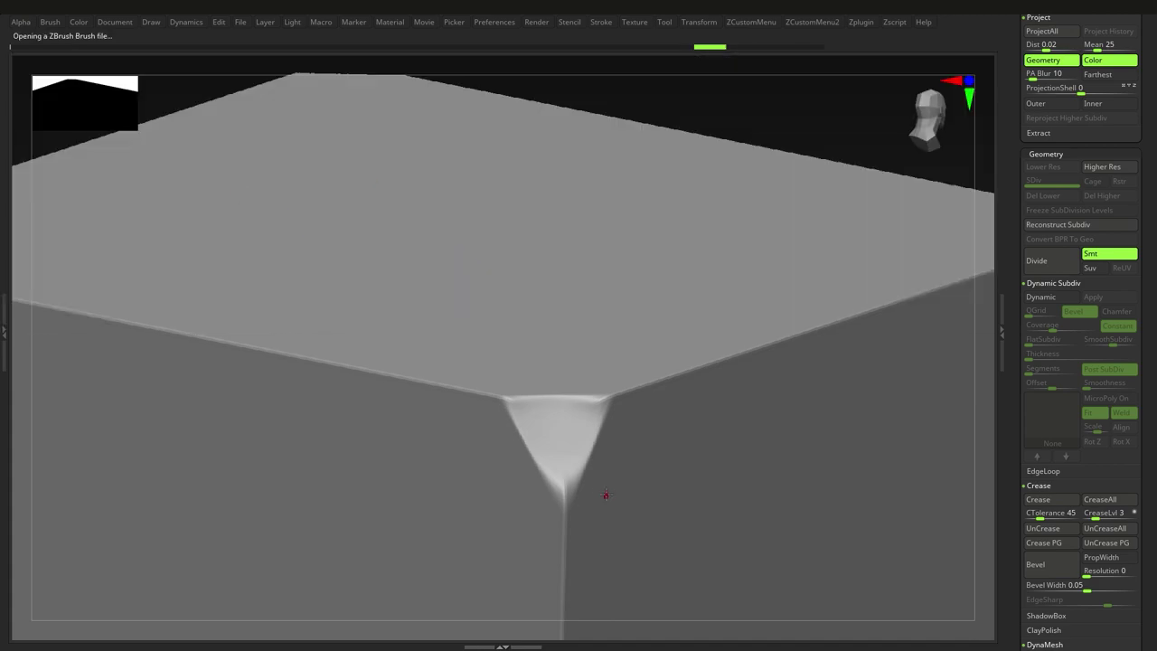
mouse_move(559, 431)
left_mouse_down()
mouse_move(576, 433)
mouse_move(558, 426)
left_mouse_up()
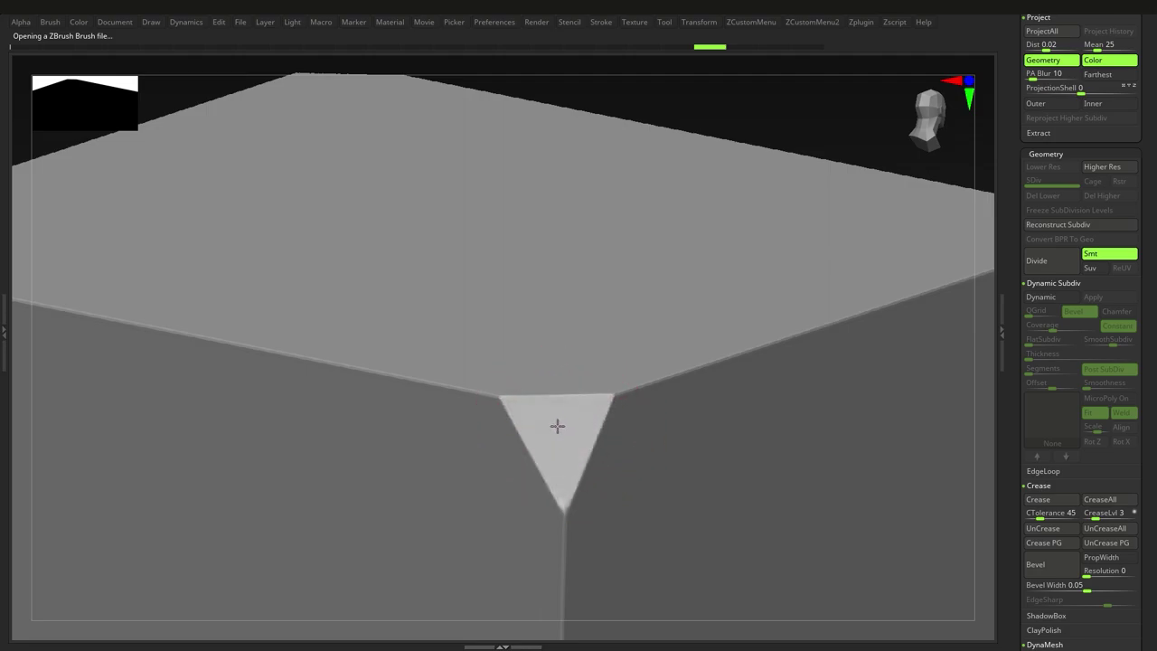
- Try a slanted TrimNormal stroke on the side face beside the trimmed corner and undo it
right_click_drag(551, 439, 575, 435, "ctrl")
right_click_drag(575, 435, 505, 340, "alt")
right_click_drag(439, 365, 464, 428, "ctrl")
right_click_drag(496, 384, 497, 497, "alt")
right_click_drag(497, 497, 481, 452, "ctrl")
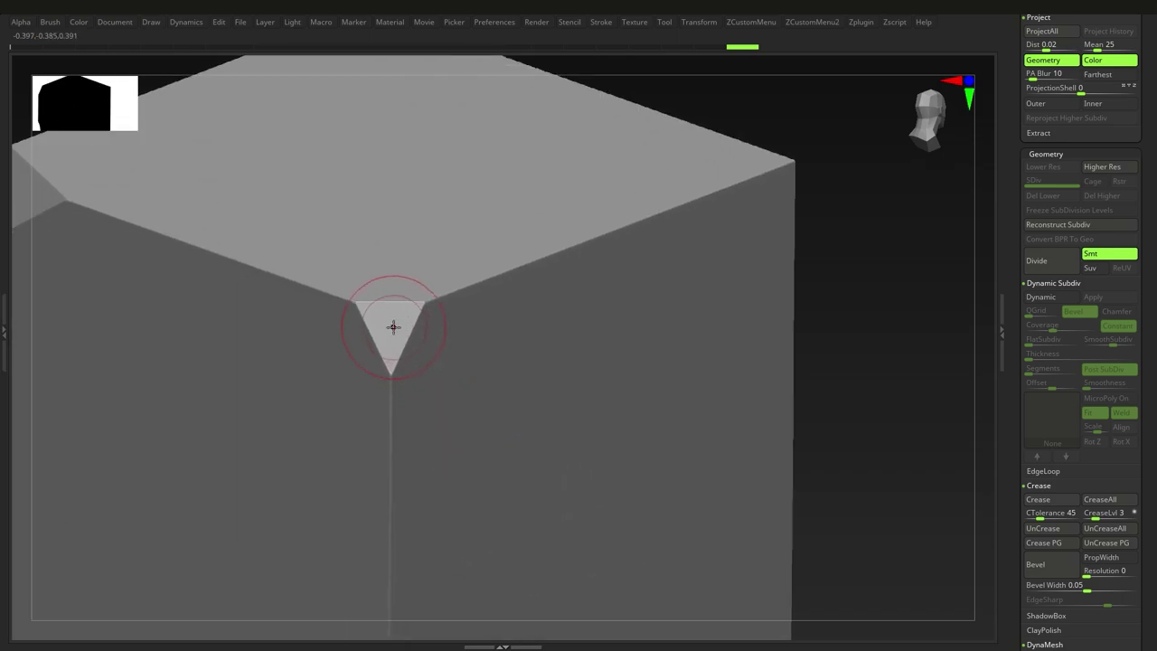
mouse_move(532, 423)
left_mouse_down()
mouse_move(536, 412)
mouse_move(503, 422)
left_mouse_up()
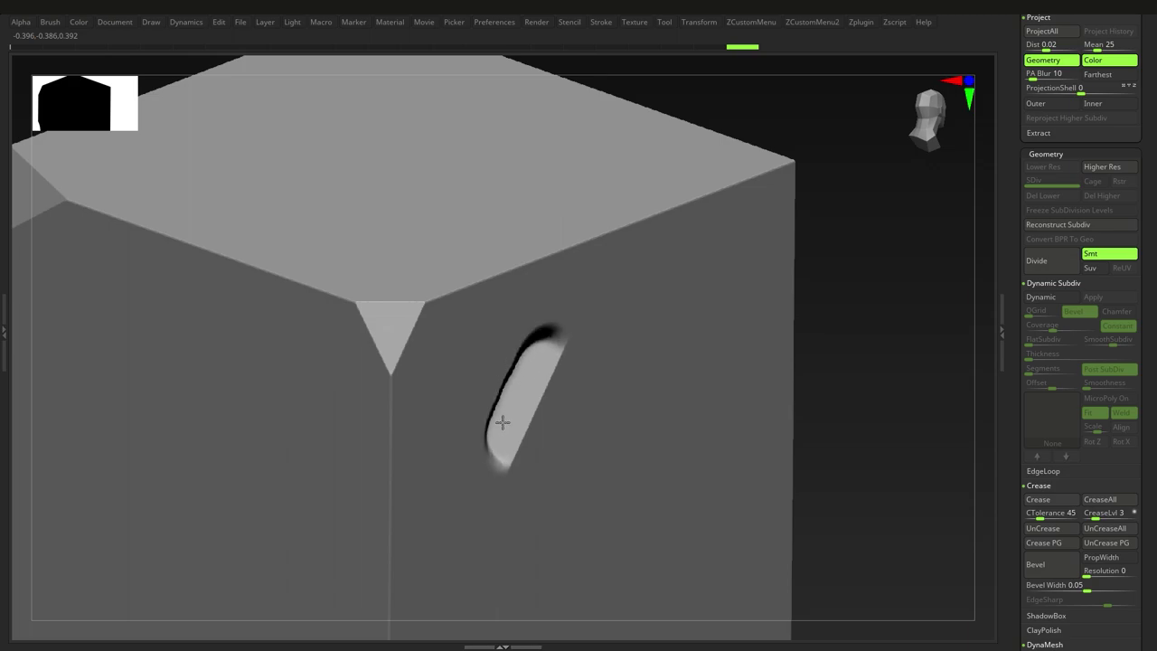
mouse_move(541, 395)
right_mouse_down()
mouse_move(530, 426)
mouse_move(548, 447)
right_mouse_up()
key("ctrl+z")
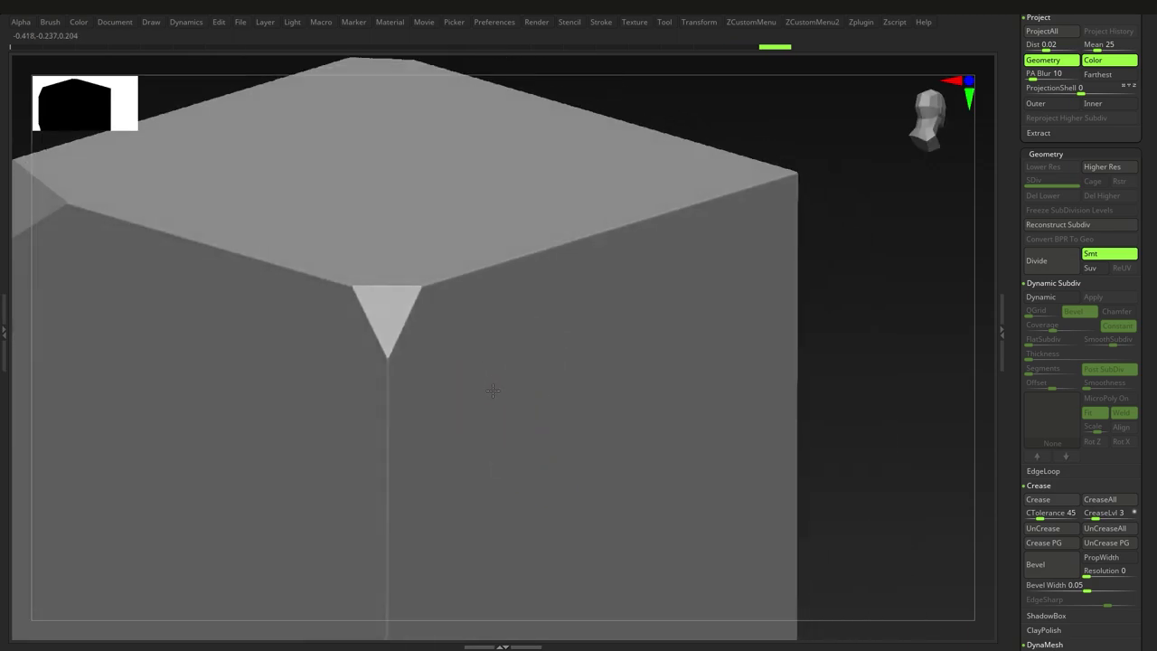
- Try several parallel TrimNormal gouges across the cube's side face at the same slant and undo them all
right_click_drag(496, 387, 492, 401)
left_click_drag(561, 423, 597, 369)
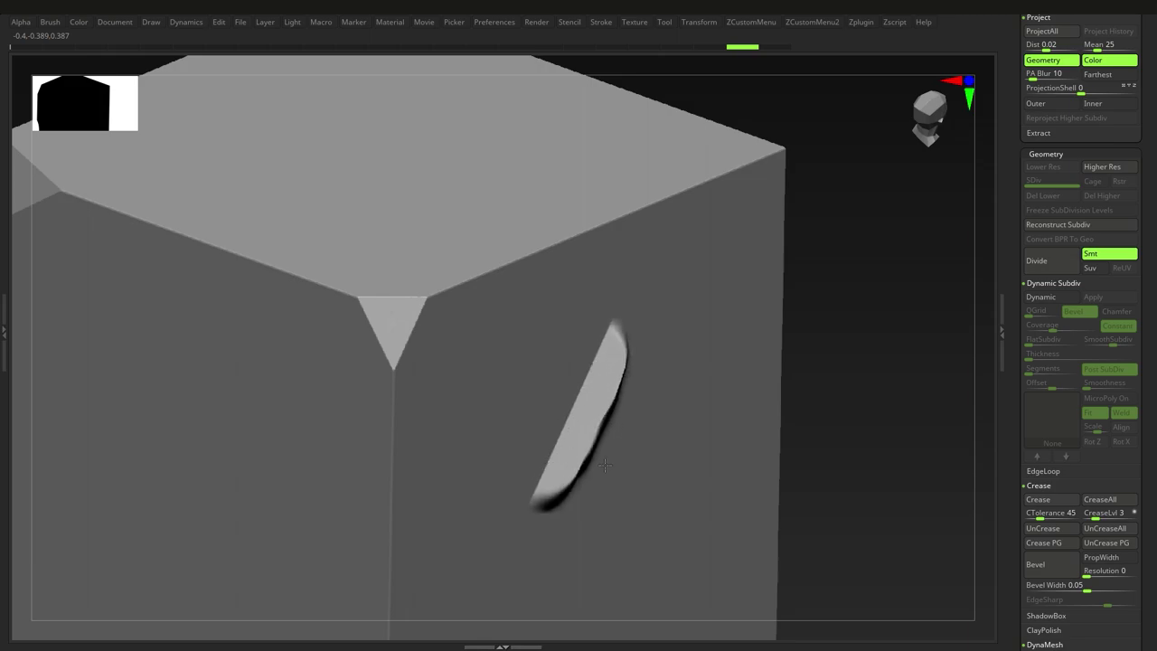
mouse_move(578, 491)
right_mouse_down()
mouse_move(548, 439)
mouse_move(563, 453)
mouse_move(564, 471)
mouse_move(519, 426)
mouse_move(540, 394)
mouse_move(550, 403)
right_mouse_up()
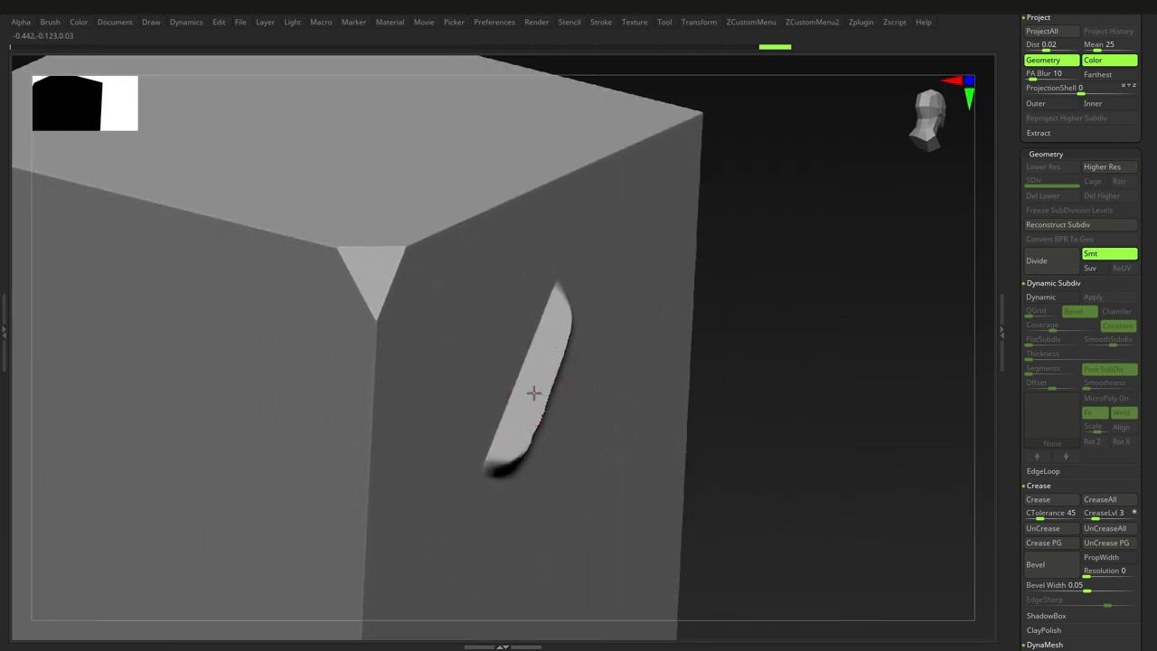
left_click_drag(602, 431, 595, 466)
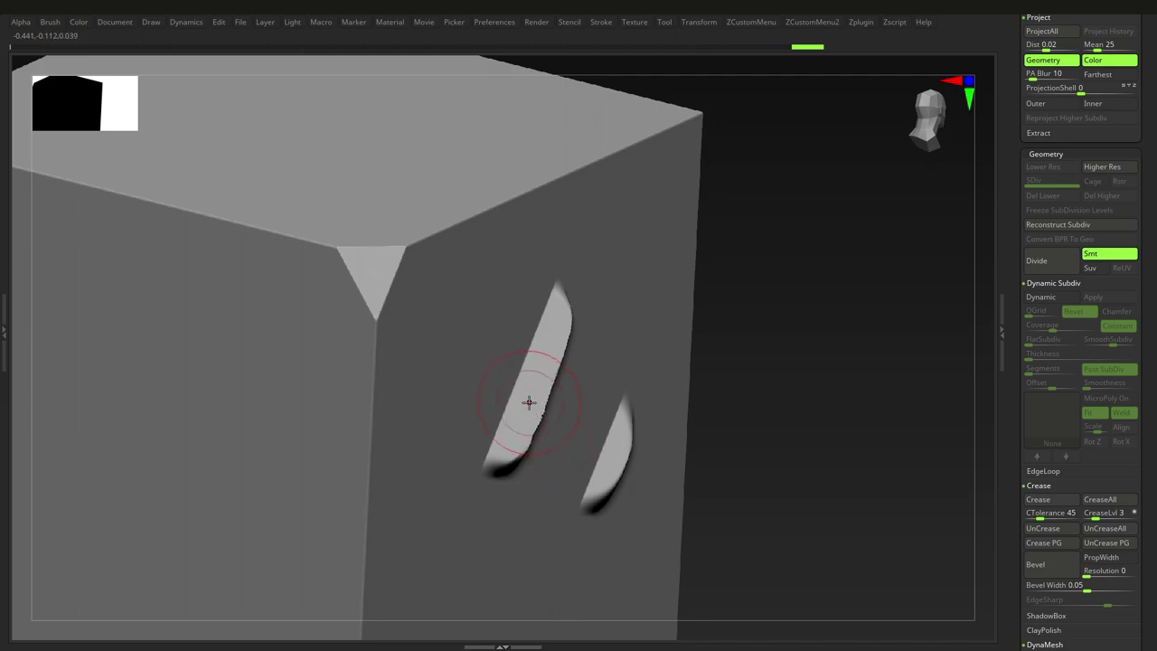
mouse_move(604, 413)
left_mouse_down()
mouse_move(577, 475)
mouse_move(604, 407)
left_mouse_up()
mouse_move(587, 433)
right_mouse_down()
mouse_move(555, 425)
mouse_move(535, 386)
right_mouse_up()
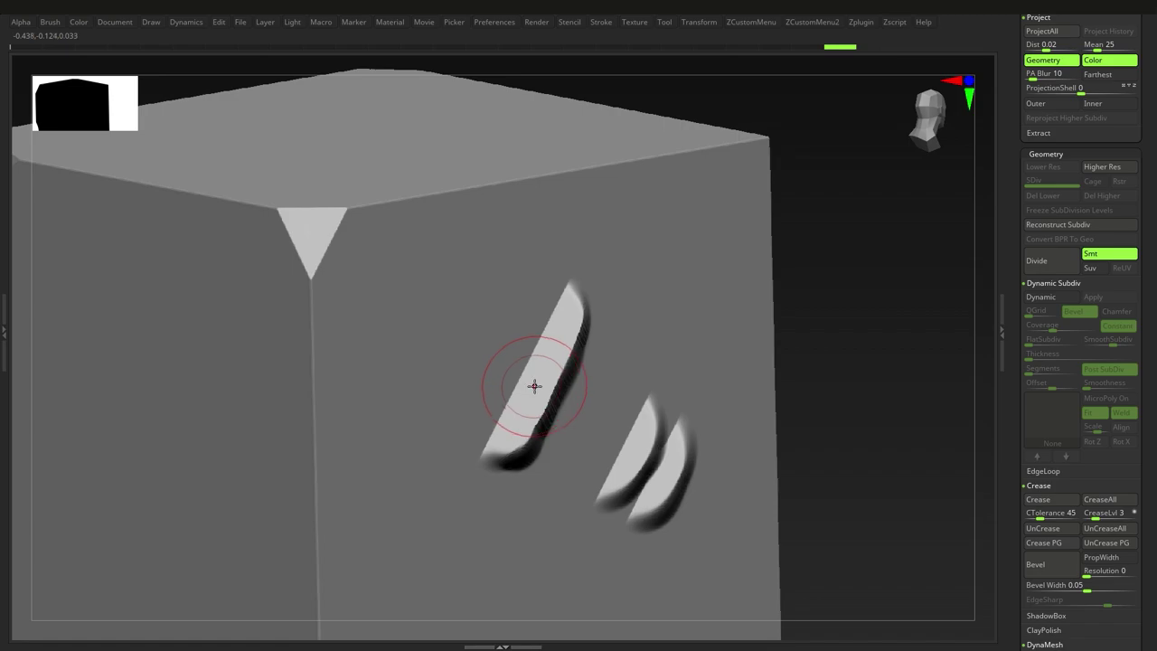
left_click_drag(607, 397, 582, 429)
mouse_move(587, 437)
right_mouse_down()
mouse_move(570, 439)
mouse_move(576, 458)
mouse_move(619, 499)
right_mouse_up()
key("ctrl+z")
key("ctrl+z")
key("ctrl+z")
key("ctrl+z")
- Switch the sculpting brush back to TrimDynamic
right_click_drag(518, 457, 521, 428, "ctrl")
right_click_drag(520, 429, 469, 375)
right_click_drag(496, 413, 507, 445)
right_click_drag(493, 364, 492, 439, "alt")
right_click_drag(492, 439, 479, 367)
right_click_drag(479, 367, 483, 411, "alt")
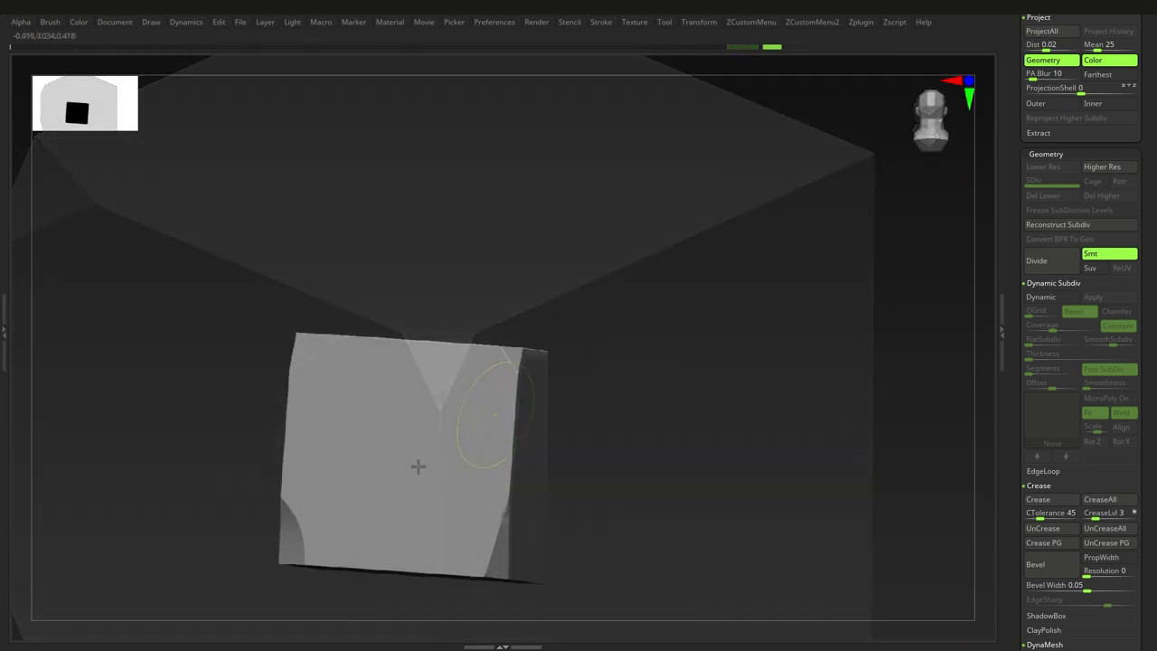
mouse_move(418, 467)
right_mouse_down()
mouse_move(478, 462)
mouse_move(465, 473)
mouse_move(476, 464)
mouse_move(466, 450)
right_mouse_up()
key("b")
key("t")
key("d")
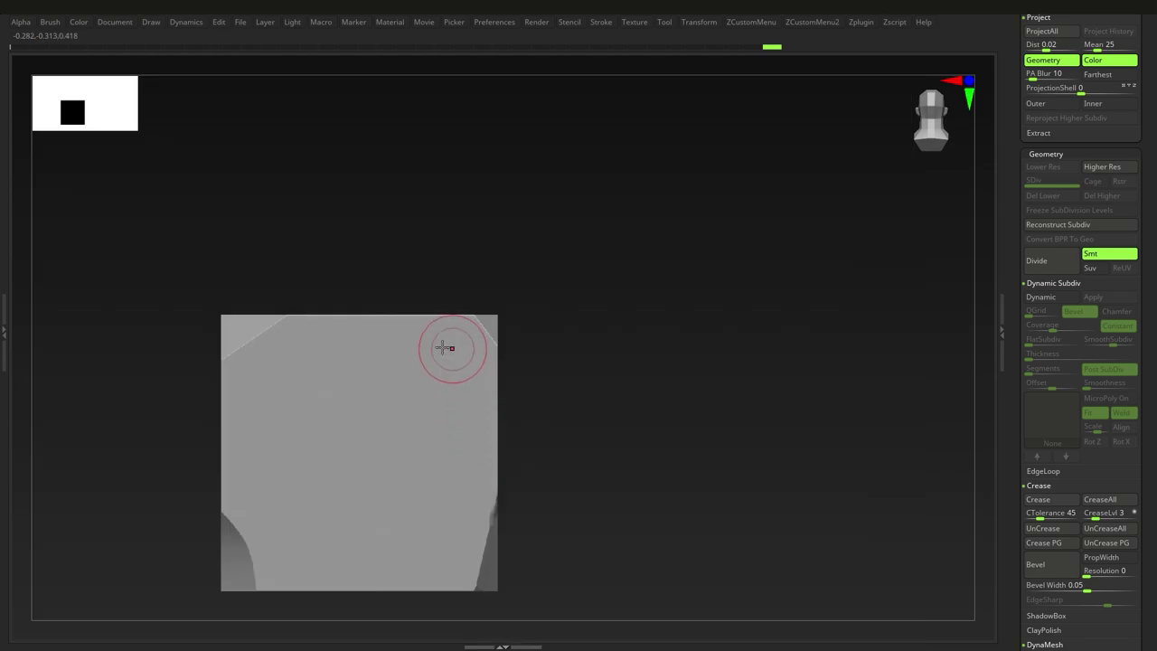
- Slice off more of the cube's corners and edges with straight TrimCurve cuts at varied angles from all sides
left_click_drag(541, 464, 561, 425, "ctrl+shift")
mouse_move(493, 366)
right_mouse_down()
mouse_move(465, 375)
mouse_move(502, 375)
right_mouse_up()
mouse_move(491, 470)
right_mouse_down()
mouse_move(518, 392)
mouse_move(551, 402)
right_mouse_up()
left_click_drag(343, 599, 278, 304, "ctrl+shift")
mouse_move(290, 489)
right_mouse_down()
mouse_move(446, 504)
mouse_move(444, 480)
right_mouse_up()
left_click_drag(532, 277, 582, 479, "ctrl+shift")
mouse_move(640, 526)
right_mouse_down()
mouse_move(476, 494)
mouse_move(452, 552)
right_mouse_up()
mouse_move(546, 542)
left_mouse_down("ctrl+shift")
mouse_move(449, 558)
mouse_move(430, 532)
mouse_move(409, 535)
left_mouse_up("ctrl+shift")
mouse_move(419, 473)
right_mouse_down()
mouse_move(488, 534)
mouse_move(511, 534)
right_mouse_up()
left_click_drag(248, 550, 478, 413, "ctrl+shift")
right_click_drag(452, 489, 397, 534)
left_click_drag(271, 467, 446, 384, "ctrl+shift")
right_click_drag(443, 452, 388, 488)
left_click_drag(293, 443, 389, 369, "ctrl+shift")
mouse_move(362, 461)
right_mouse_down()
mouse_move(408, 448)
mouse_move(486, 498)
mouse_move(452, 452)
right_mouse_up()
- Try one more diagonal TrimCurve cut on the cube and undo it
left_click_drag(411, 373, 494, 534, "ctrl+shift")
right_click_drag(494, 515, 561, 497)
key("ctrl+z")
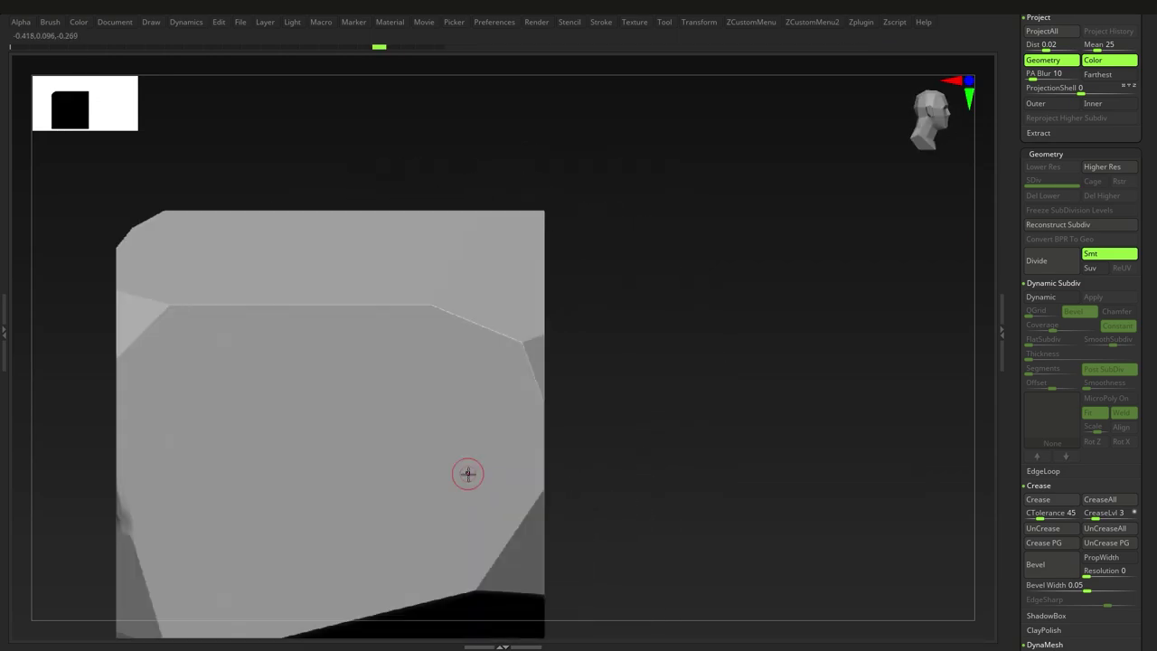
- Select the DamStandard brush, try a stroke across the cube's large flat face, and undo the stroke
key("b")
key("d")
key("s")
mouse_move(351, 471)
left_mouse_down()
mouse_move(432, 466)
mouse_move(483, 487)
left_mouse_up()
key("ctrl+z")
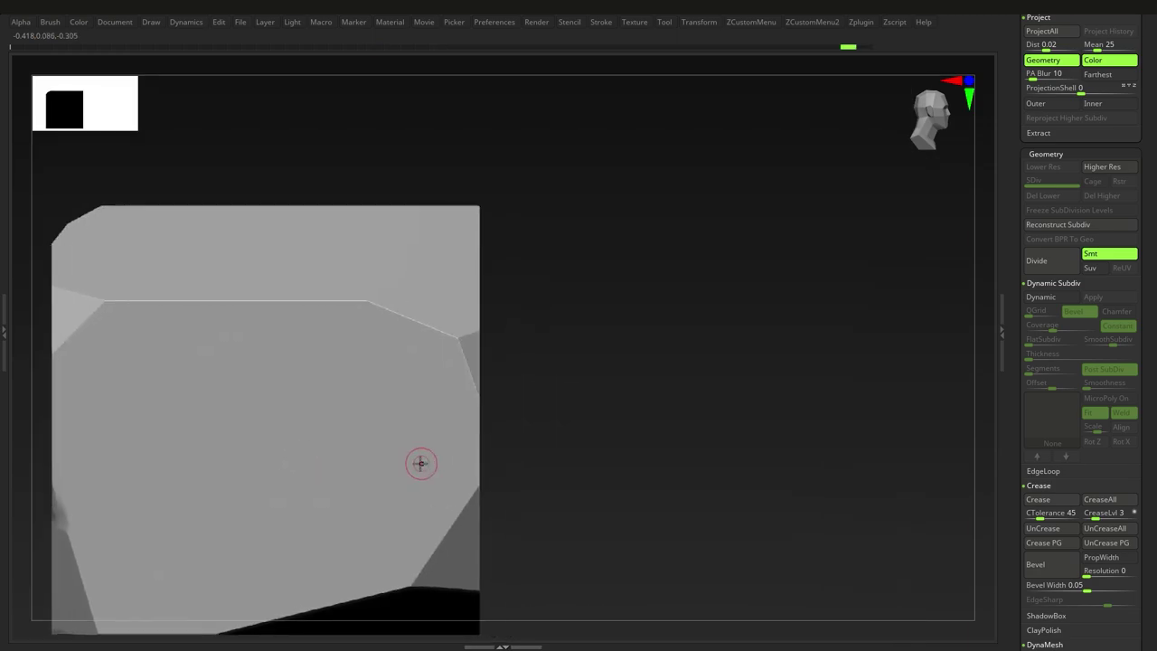
- Carve a horizontal DamStandard groove across the vertical edge between the two large faces and deepen it by repeating the stroke
right_click_drag(421, 464, 363, 467)
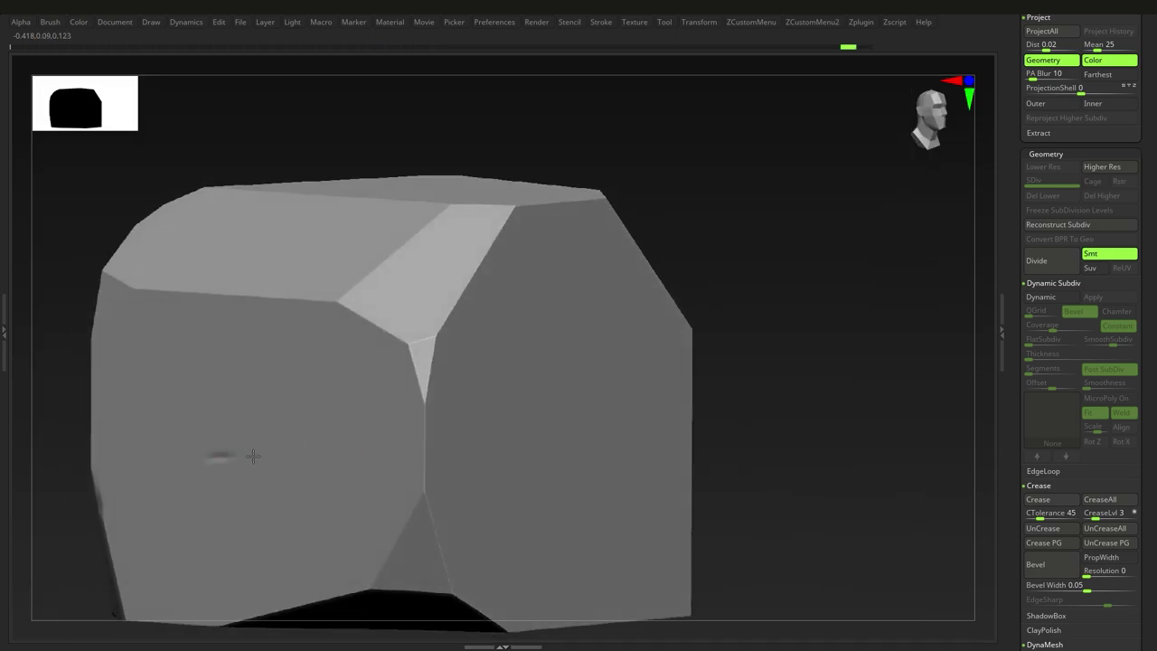
key("1")
key("1")
right_click_drag(405, 437, 412, 455, "ctrl")
key("s")
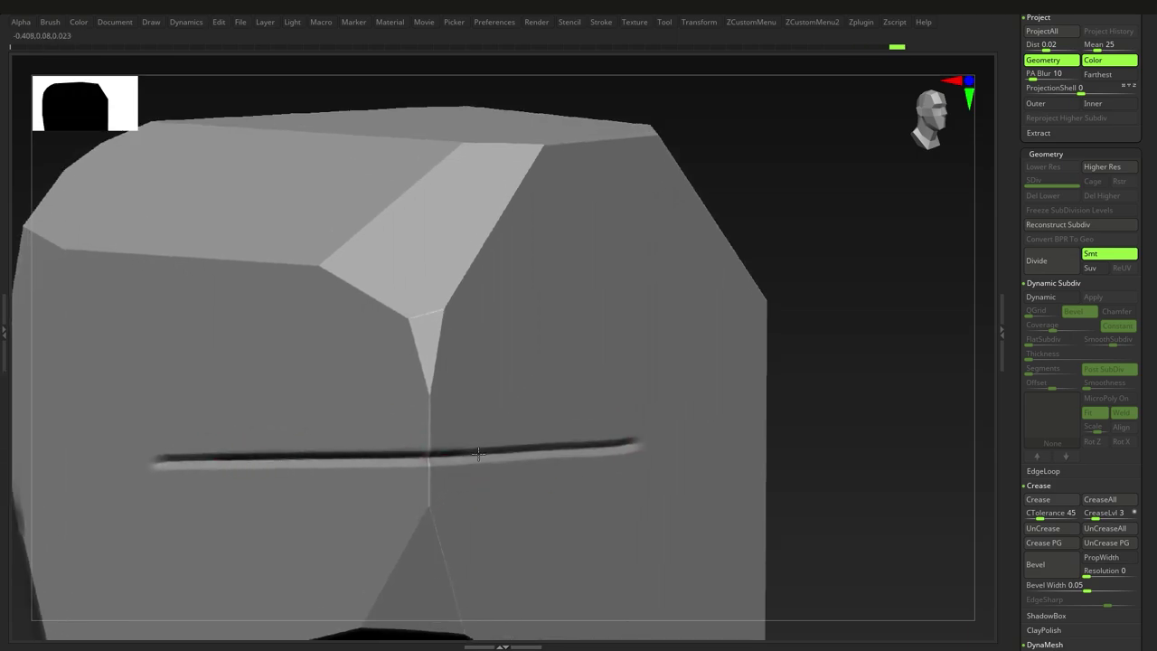
- Deepen and widen the groove with more strokes along both faces to form a long crack
left_click_drag(457, 464, 408, 467)
right_click_drag(352, 466, 529, 466)
left_click_drag(514, 467, 339, 472)
right_click_drag(339, 471, 149, 471)
left_click_drag(531, 476, 361, 471)
mouse_move(545, 477)
left_mouse_down()
mouse_move(335, 470)
mouse_move(370, 471)
left_mouse_up()
- Mask a soft band along the crack on both faces and invert the mask so only the band stays editable
right_click_drag(371, 471, 425, 468)
mouse_move(424, 468)
right_mouse_down("ctrl")
mouse_move(460, 462)
mouse_move(390, 472)
right_mouse_up("ctrl")
key("s")
left_click_drag(314, 412, 321, 412)
right_click_drag(321, 412, 425, 443)
left_click_drag(197, 457, 341, 447, "ctrl")
mouse_move(237, 452)
right_mouse_down()
mouse_move(335, 440)
mouse_move(294, 441)
right_mouse_up()
left_click_drag(384, 436, 611, 457, "ctrl")
key("ctrl+z")
right_click_drag(348, 436, 391, 432)
left_click_drag(391, 432, 366, 441, "ctrl")
right_click_drag(308, 443, 380, 443)
mouse_move(380, 443)
right_mouse_down("ctrl")
mouse_move(363, 449)
mouse_move(384, 379)
right_mouse_up("ctrl")
left_click(678, 445, "ctrl")
right_click_drag(362, 479, 390, 467, "shift")
- Select the ClipCurve brush and clip the unmasked band with a bent curve along the crack on the large face
key("b")
key("c")
key("b")
right_click_drag(237, 468, 452, 440, "alt")
right_click_drag(452, 440, 312, 464, "ctrl")
mouse_move(98, 474)
left_mouse_down("ctrl+shift")
mouse_move(488, 424)
mouse_move(943, 397)
mouse_move(951, 328)
left_mouse_up("ctrl+shift")
key("alt")
key("alt")
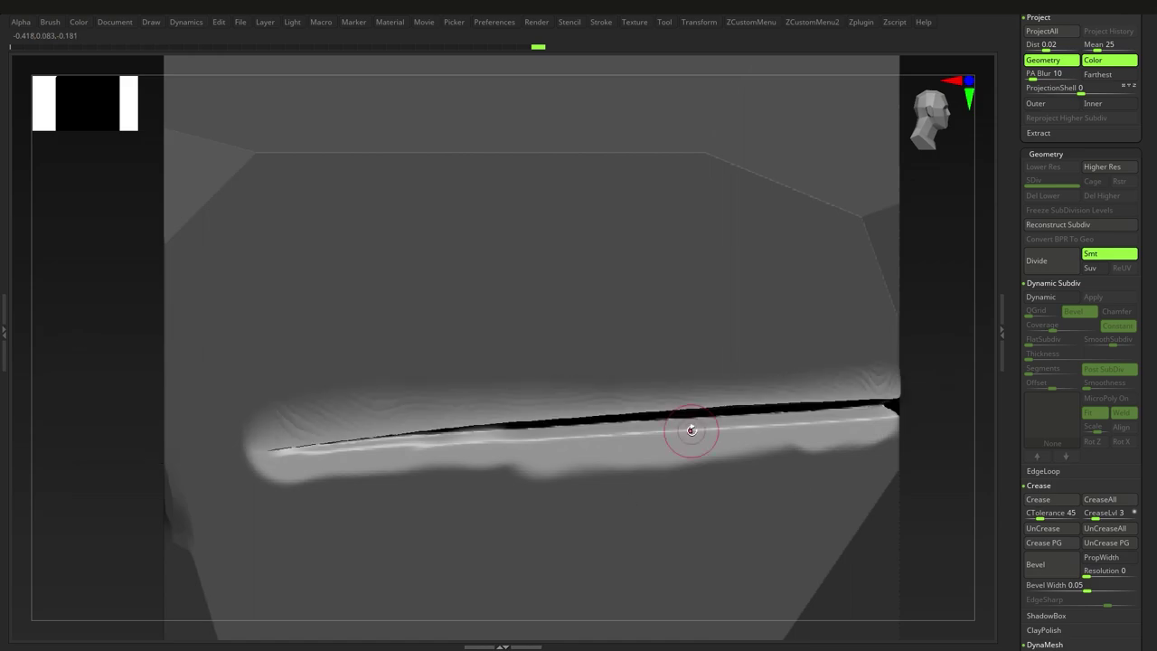
- Clip the unmasked band again with a bent curve running the opposite way along the crack's lower lip
right_click_drag(882, 427, 809, 436, "alt")
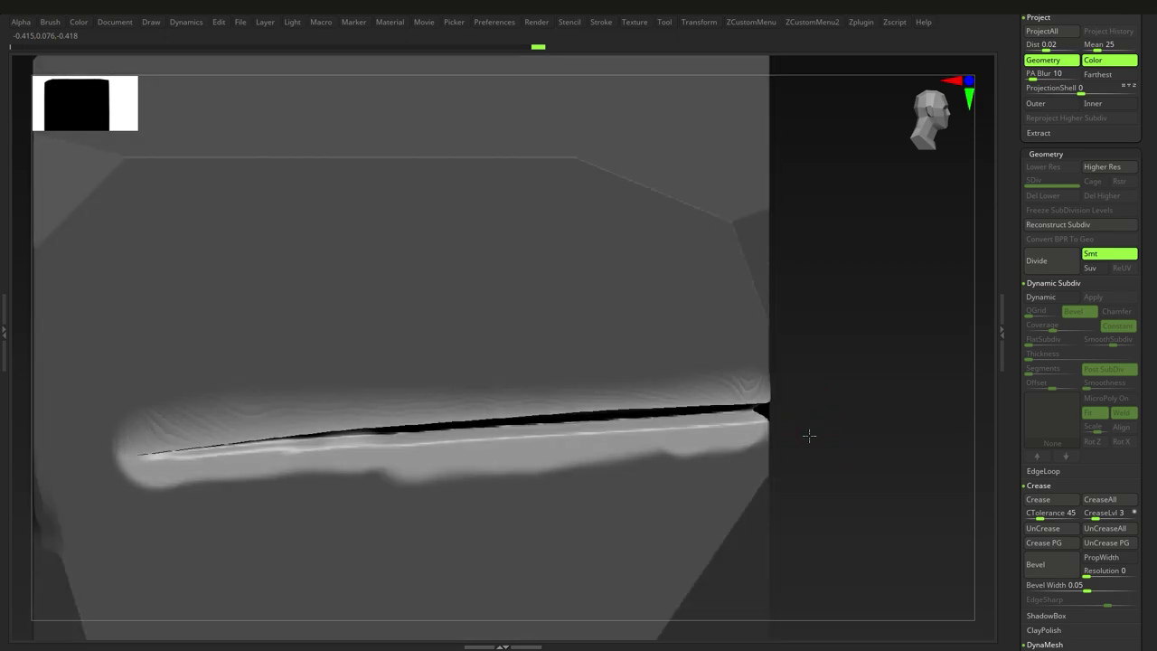
left_click_drag(842, 403, 40, 541, "ctrl+shift")
key("alt")
key("alt")
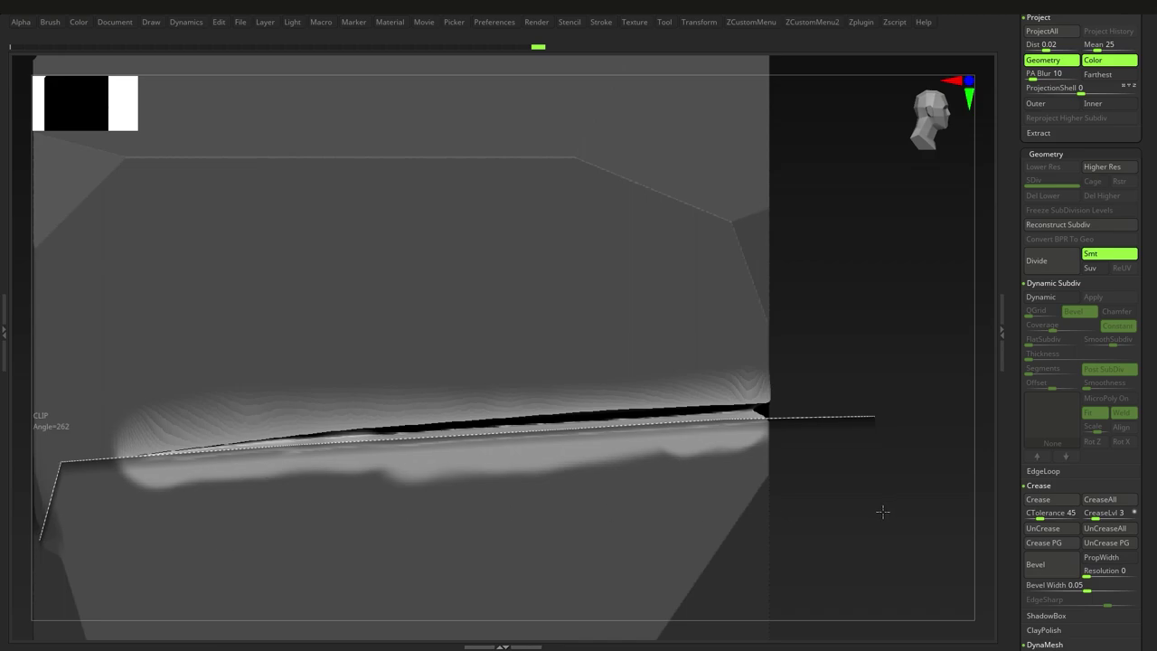
- Check the clipped crack on both faces and clear the mask from the block
right_click_drag(685, 431, 389, 472)
left_click_drag(382, 473, 375, 484, "ctrl")
right_click_drag(575, 466, 429, 480)
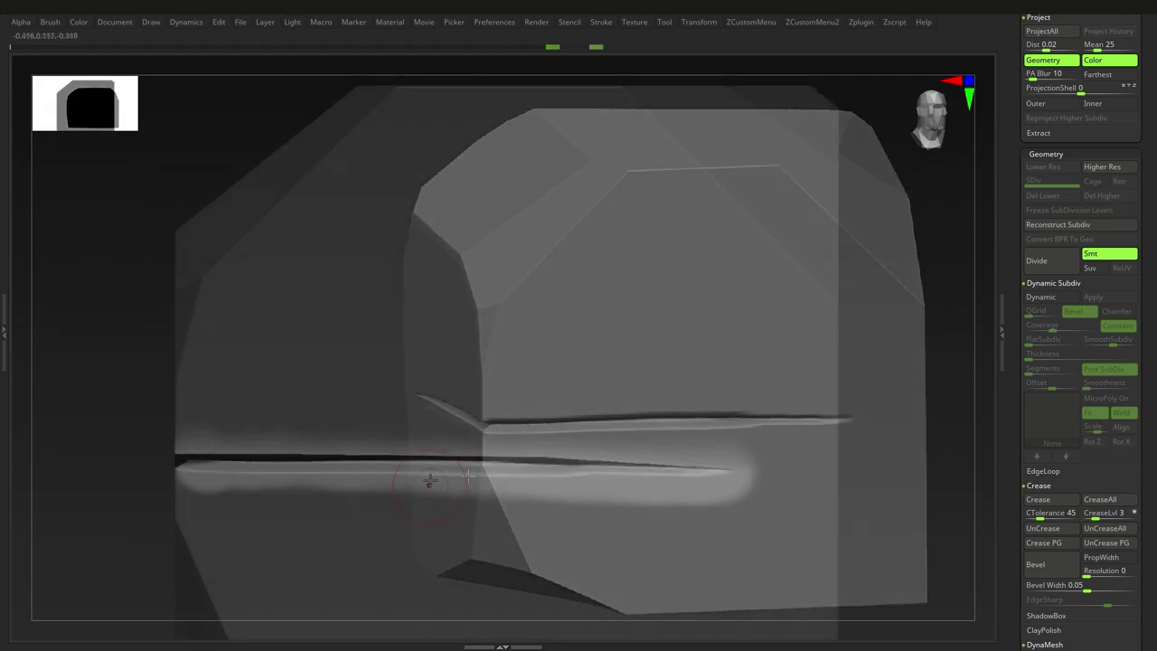
right_click_drag(429, 480, 509, 480)
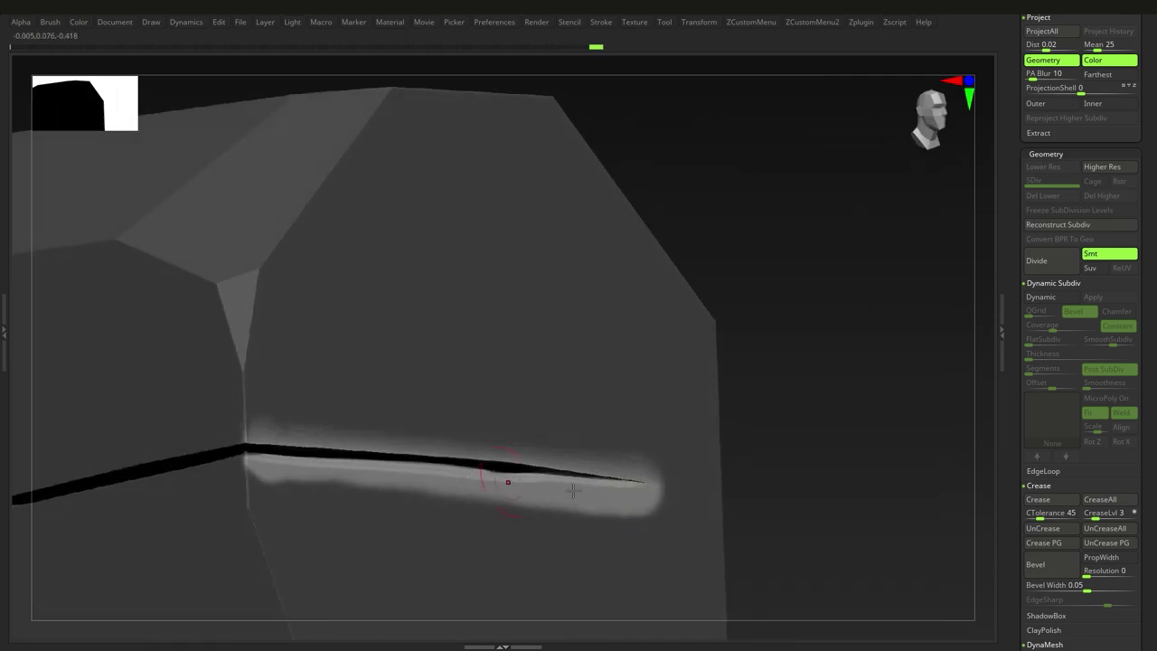
left_click_drag(752, 493, 767, 507, "ctrl")
- Smooth the lip of the long crack and remesh the block with DynaMesh
right_click_drag(669, 490, 462, 475, "ctrl")
left_click_drag(497, 471, 137, 498, "shift")
mouse_move(279, 512)
right_mouse_down()
mouse_move(400, 514)
mouse_move(628, 486)
mouse_move(583, 475)
right_mouse_up()
left_click_drag(856, 489, 903, 437, "ctrl")
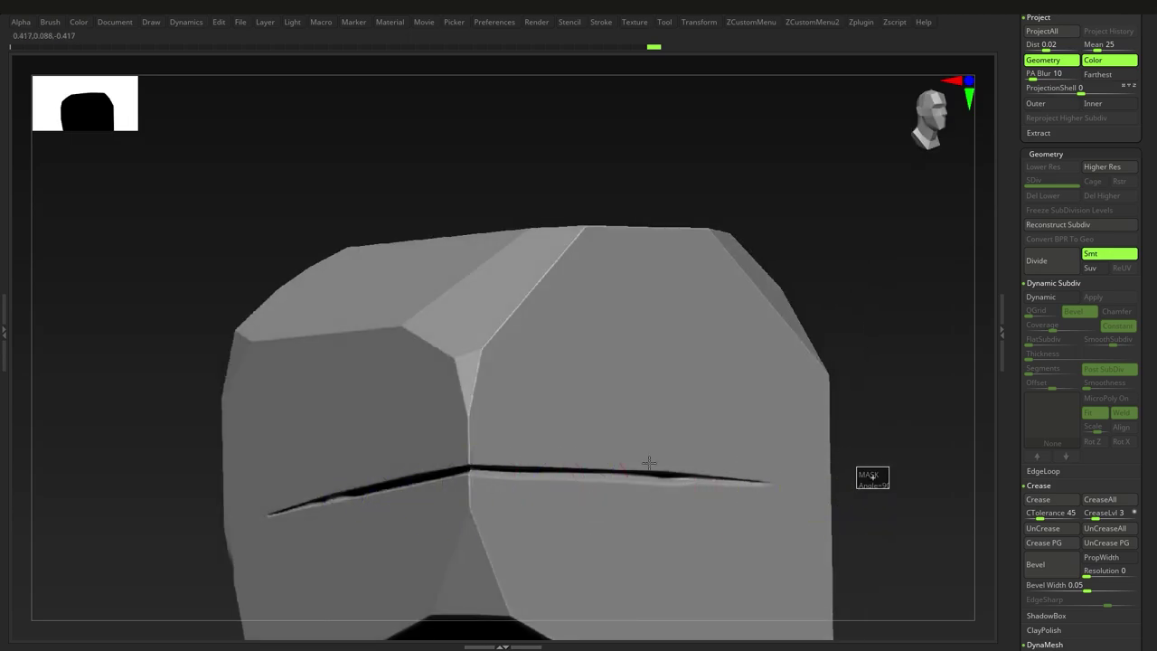
- Store a morph target for the cracked block and turn off DynaMesh
right_click_drag(553, 452, 619, 425)
right_click_drag(619, 442, 573, 439)
right_click_drag(573, 439, 506, 457)
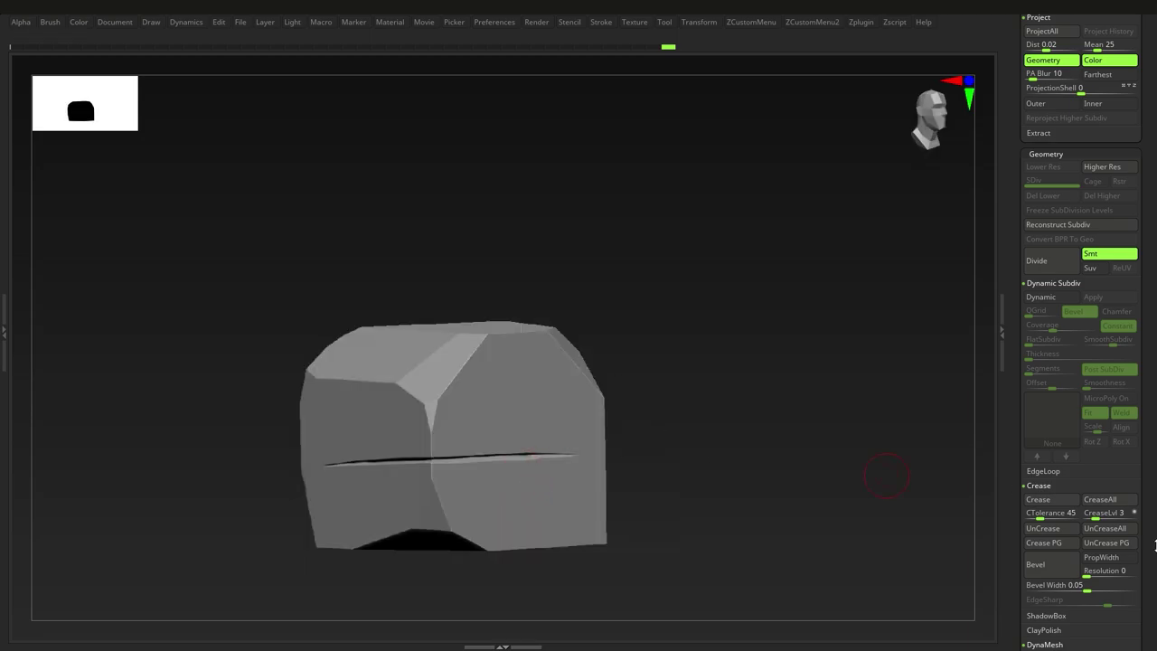
left_click_drag(1156, 545, 1156, 414)
left_click_drag(1154, 555, 1154, 460)
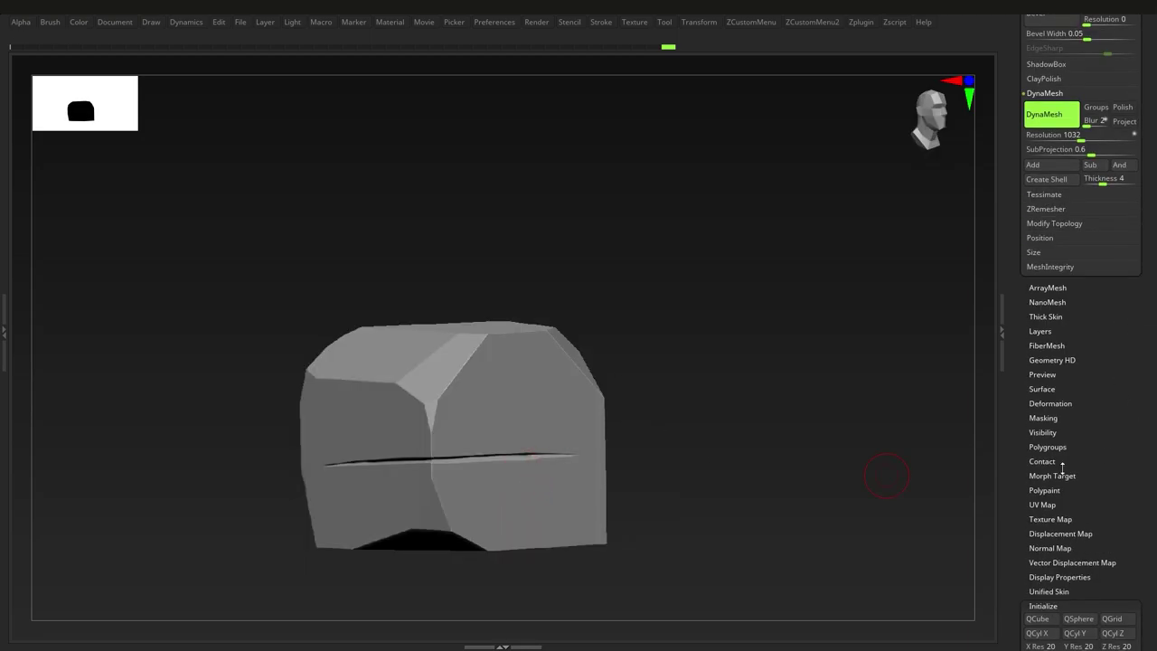
left_click(1063, 477)
left_click(1061, 490)
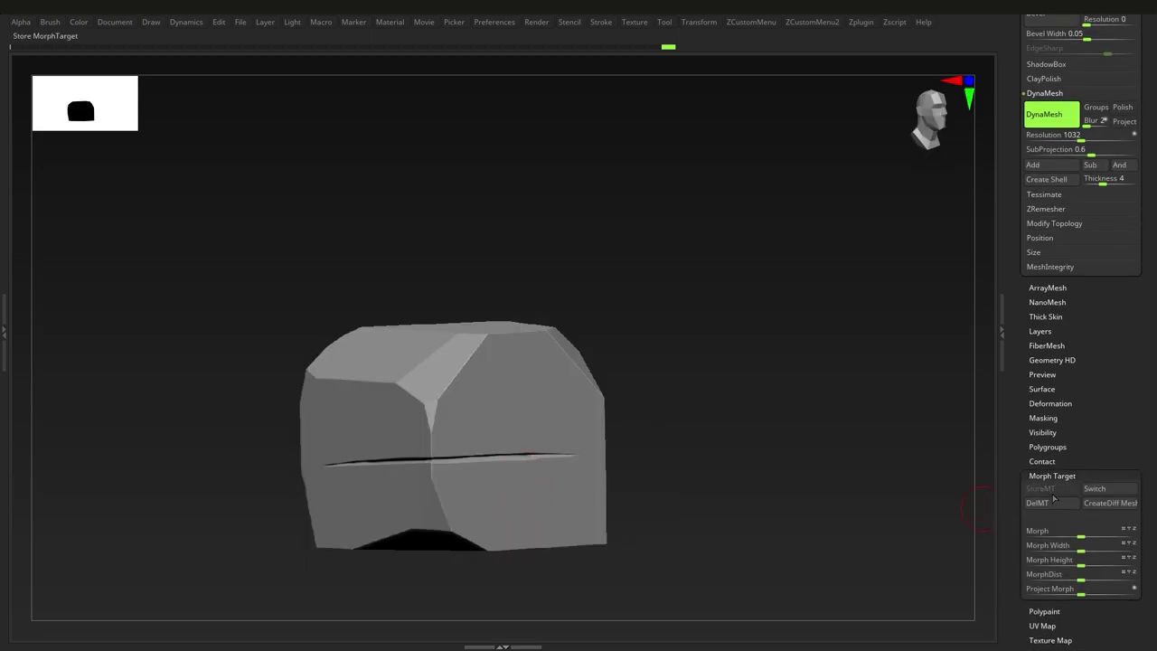
left_click(1039, 123)
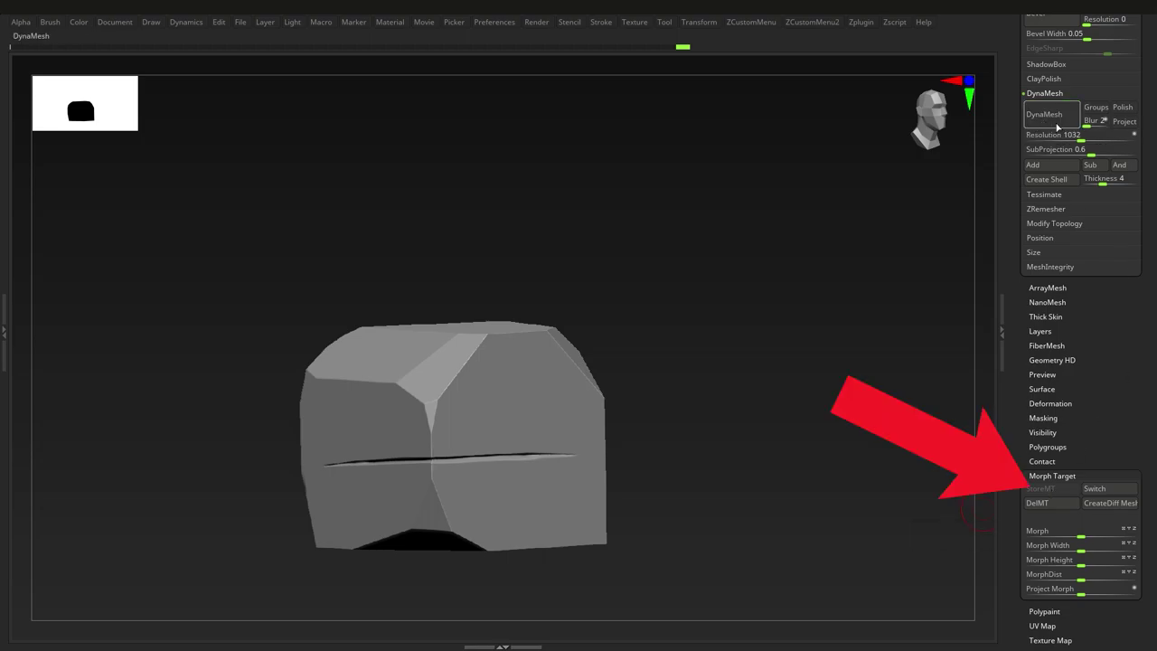
- With a small brush, carve a shorter horizontal crack below the long one on the adjoining face, repeating the stroke for depth
right_click_drag(486, 459, 481, 520, "ctrl")
mouse_move(447, 517)
right_mouse_down()
mouse_move(477, 501)
mouse_move(489, 467)
mouse_move(496, 491)
mouse_move(425, 491)
right_mouse_up()
key("b")
key("m")
key("o")
right_click_drag(425, 491, 513, 509, "ctrl")
key("s")
left_click_drag(516, 508, 512, 507)
right_click_drag(511, 508, 519, 528, "ctrl")
right_click_drag(519, 520, 573, 516)
key("s")
left_click_drag(573, 516, 551, 519)
mouse_move(612, 514)
right_mouse_down("alt")
mouse_move(491, 512)
mouse_move(517, 507)
right_mouse_up("alt")
key("s")
left_click_drag(517, 507, 520, 506)
left_click_drag(427, 505, 628, 502)
key("1")
key("1")
- Deepen and widen the shorter crack with overlapping strokes at varied brush sizes
key("s")
left_click_drag(360, 504, 576, 501)
left_click_drag(384, 502, 620, 501)
right_click_drag(522, 509, 550, 504)
key("s")
left_click_drag(466, 504, 470, 505)
left_click_drag(364, 505, 631, 503)
mouse_move(631, 503)
left_mouse_down()
mouse_move(364, 507)
mouse_move(539, 503)
left_mouse_up()
mouse_move(434, 503)
right_mouse_down("ctrl")
mouse_move(452, 514)
mouse_move(442, 487)
right_mouse_up("ctrl")
- Select the Morph brush and erase the raised, uneven lips along the shorter crack's upper and lower edges
key("b")
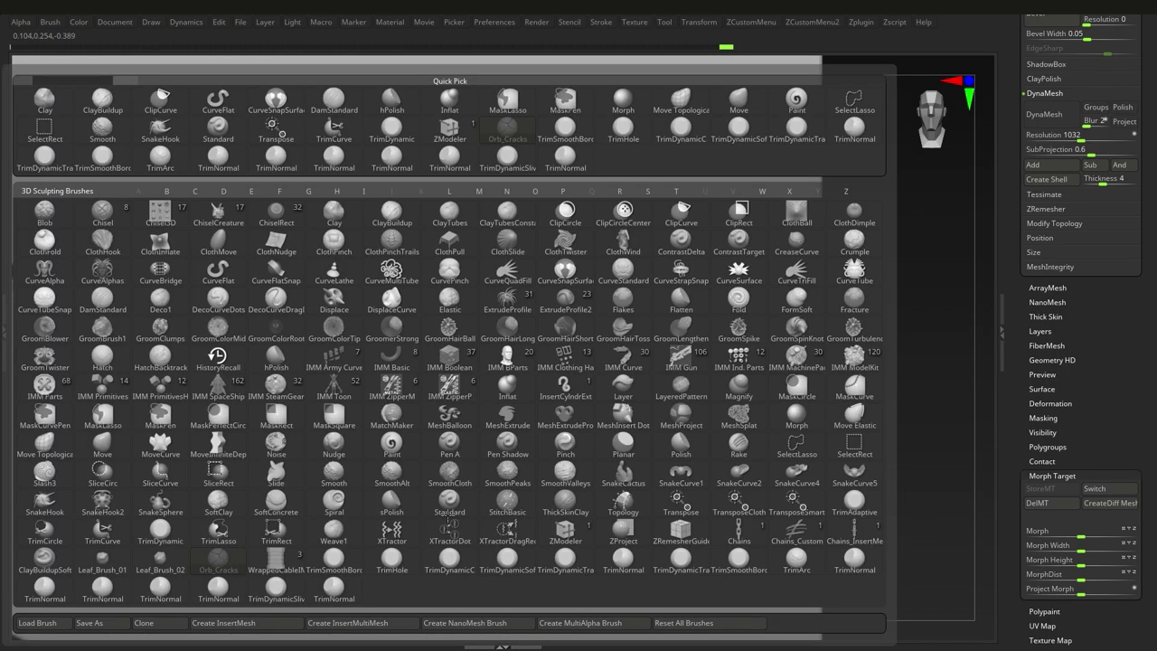
key("m")
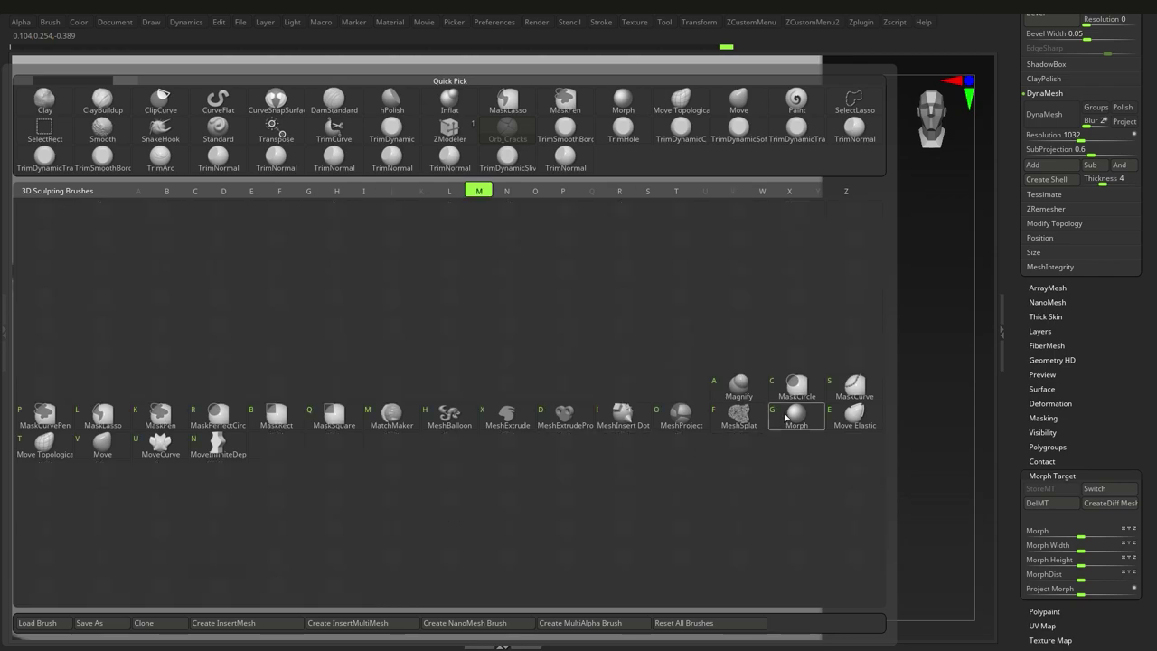
left_click(795, 421)
key("s")
left_click(377, 472)
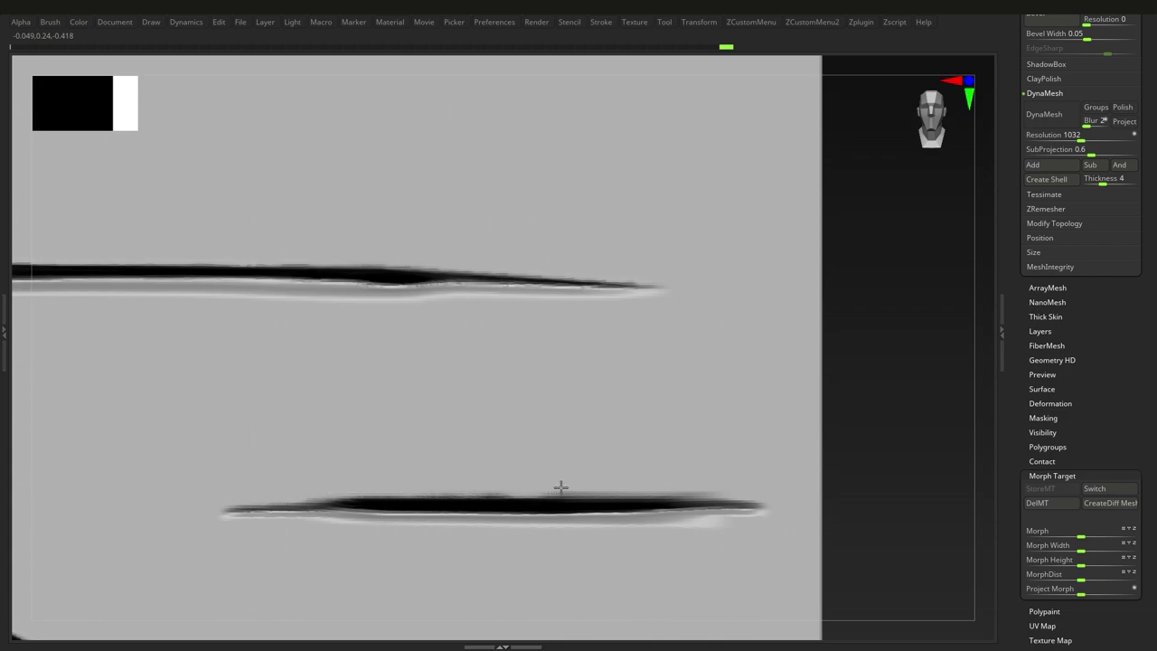
left_click_drag(258, 495, 242, 507)
left_click_drag(246, 547, 482, 535)
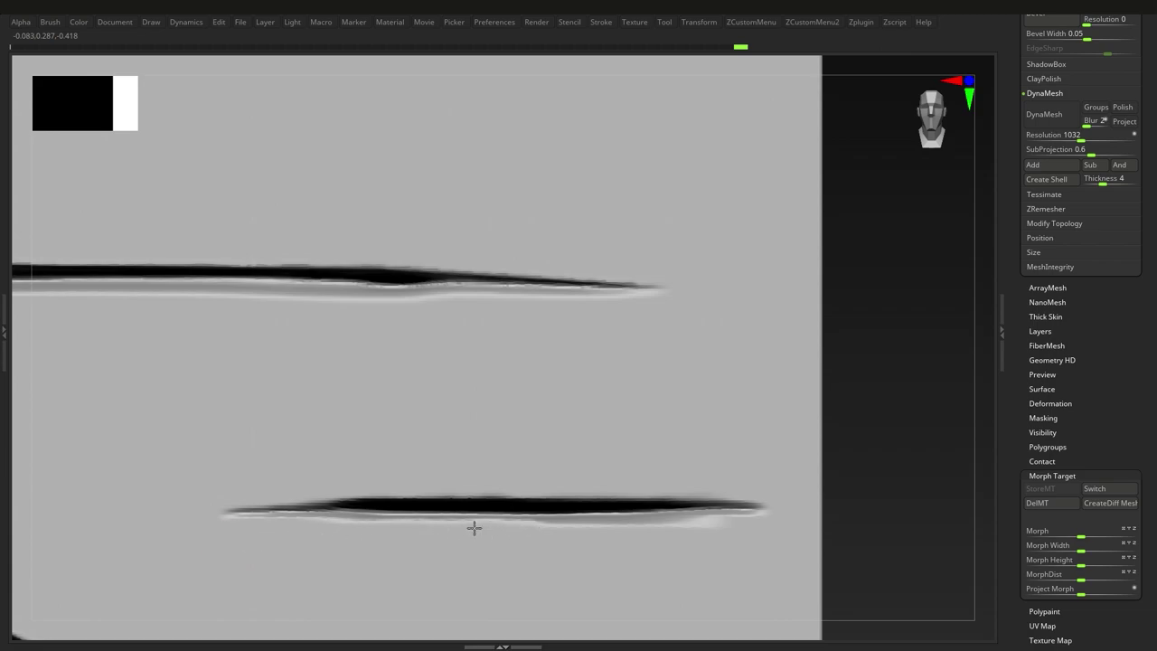
left_click(746, 528)
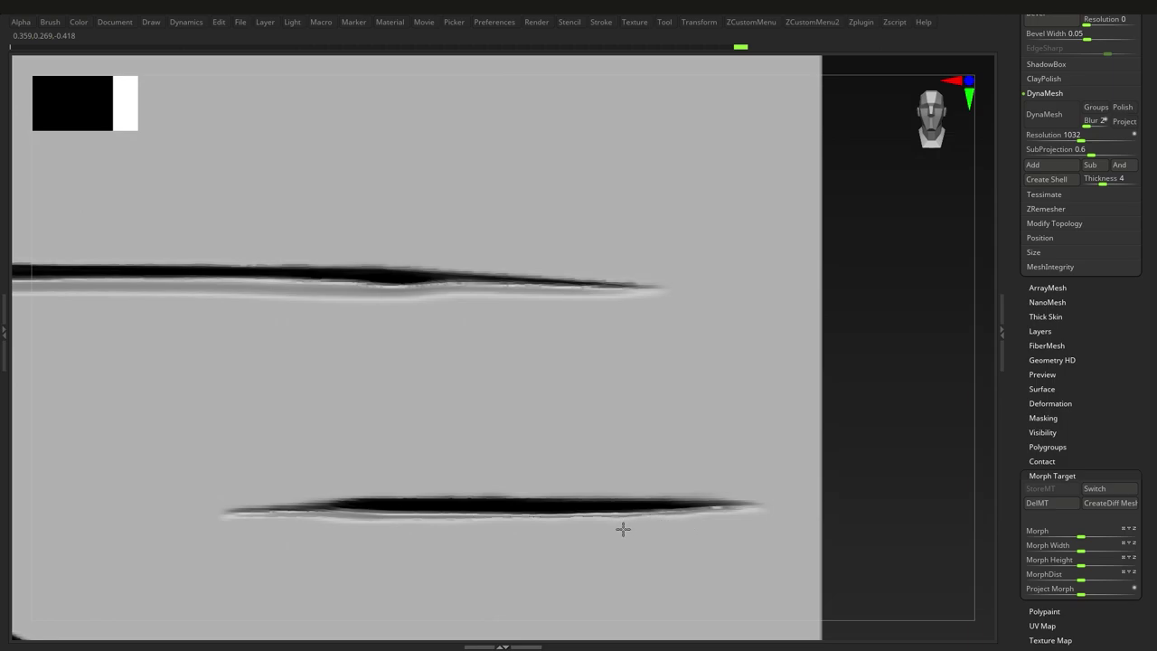
left_click_drag(318, 526, 271, 522)
- Carve a short crack across the upper end of the vertical edge, above the long crack
right_click_drag(193, 473, 259, 473, "ctrl")
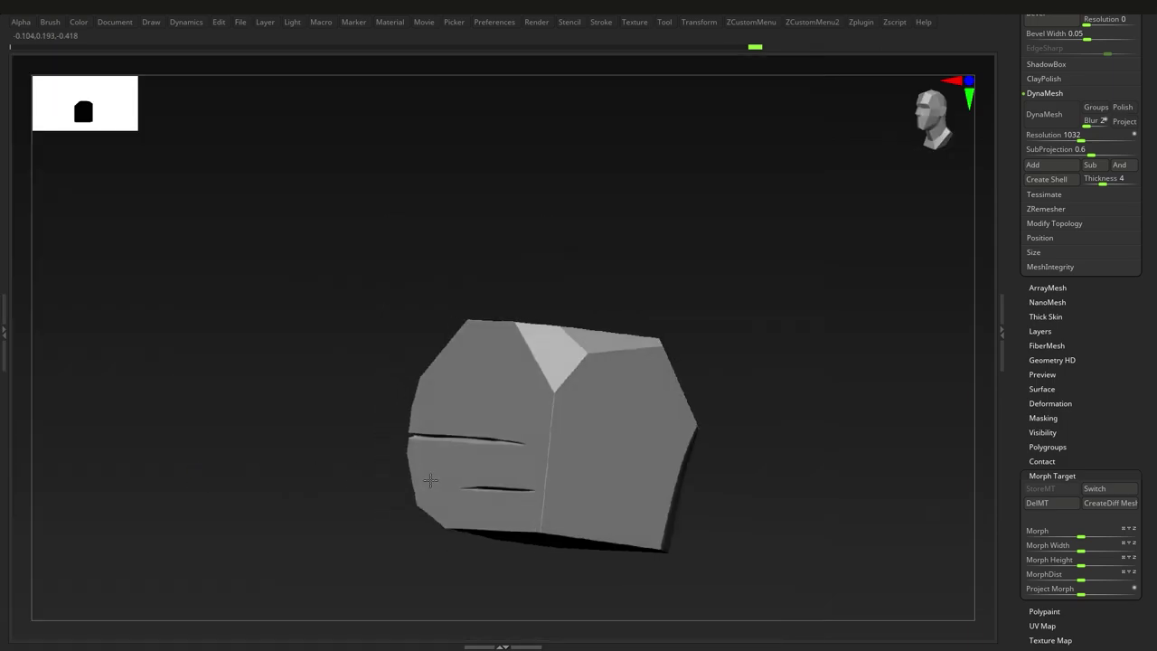
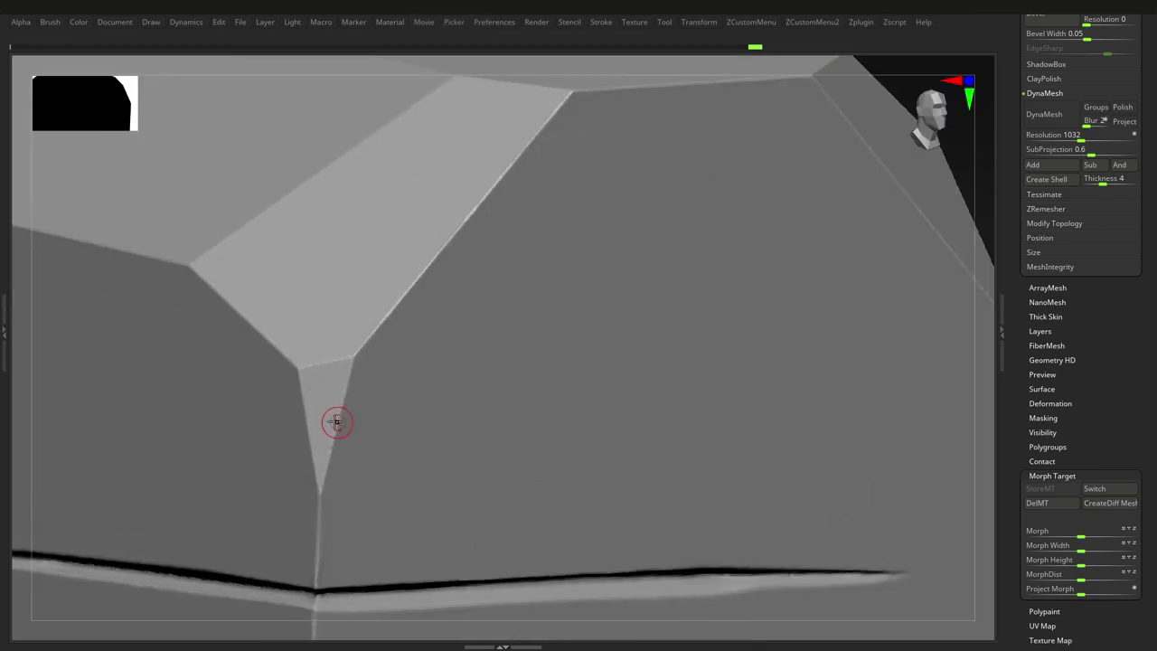
left_click_drag(213, 448, 502, 370)
mouse_move(208, 425)
right_mouse_down()
mouse_move(284, 391)
mouse_move(238, 427)
mouse_move(427, 390)
mouse_move(421, 454)
mouse_move(408, 385)
mouse_move(496, 442)
mouse_move(443, 479)
right_mouse_up()
- Select the TrimDynamic brush and chip the slanted upper edge of the end face and its neighbouring corners
key("b")
key("t")
key("d")
mouse_move(422, 489)
left_mouse_down()
mouse_move(547, 361)
mouse_move(612, 348)
left_mouse_up()
right_click_drag(612, 348, 579, 425)
left_click_drag(628, 357, 689, 396)
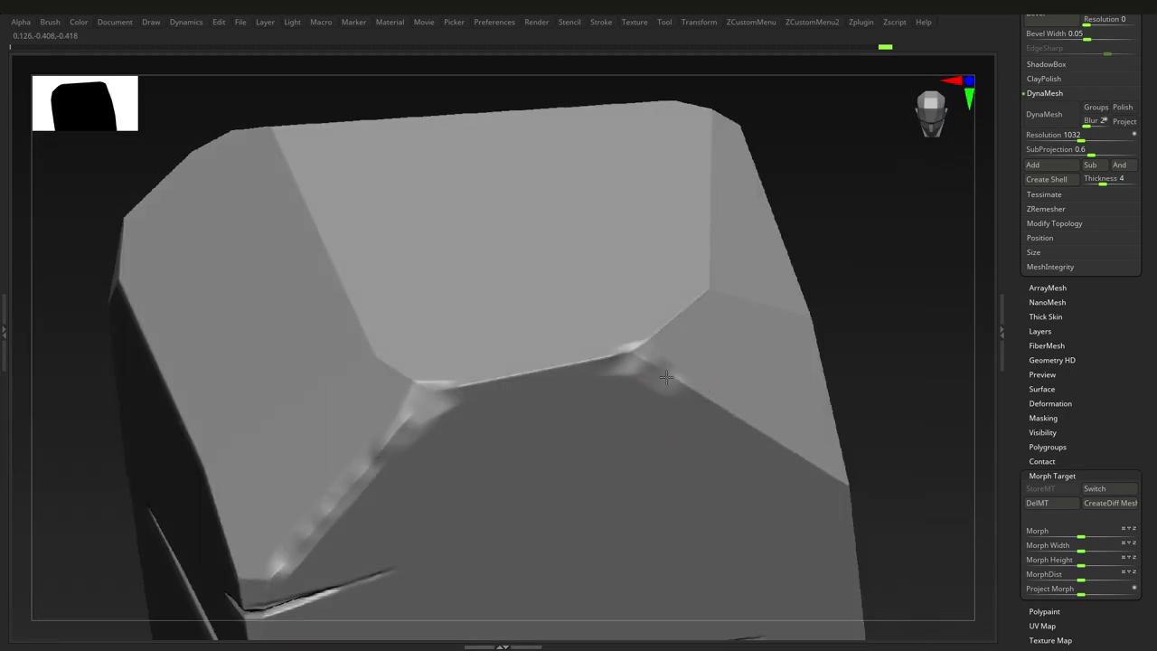
- Load the TrimSmoothBorder brush and trim the slanted upper edge near the short crack into cleaner chips
right_click_drag(578, 452, 524, 414)
key("b")
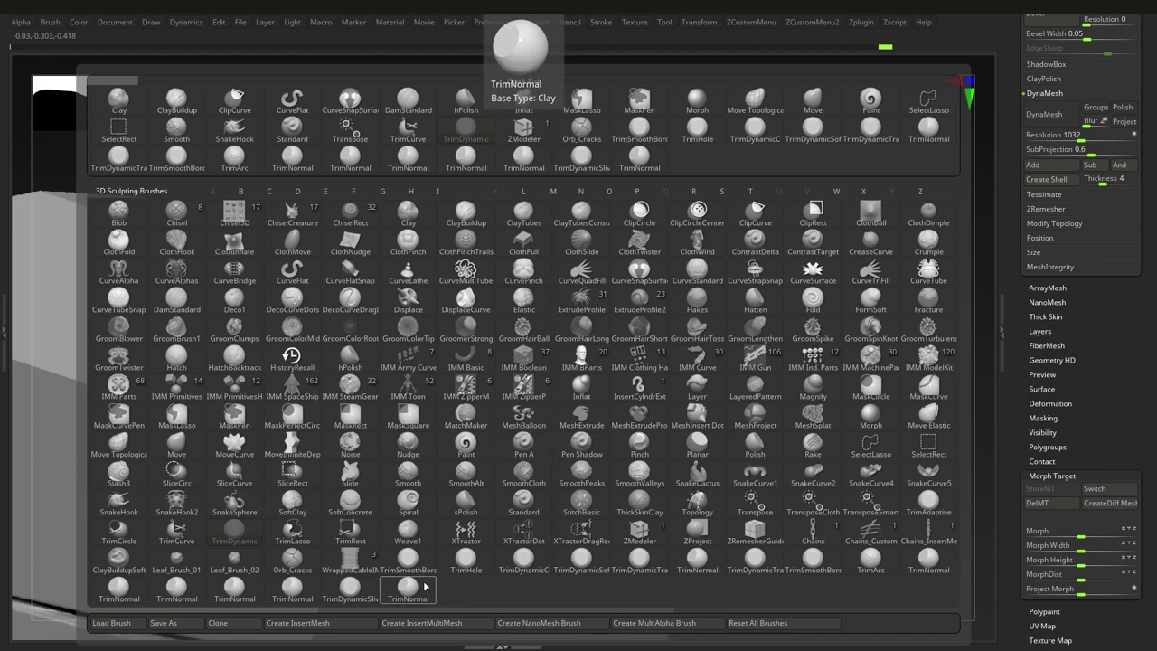
left_click(363, 594)
key("comma")
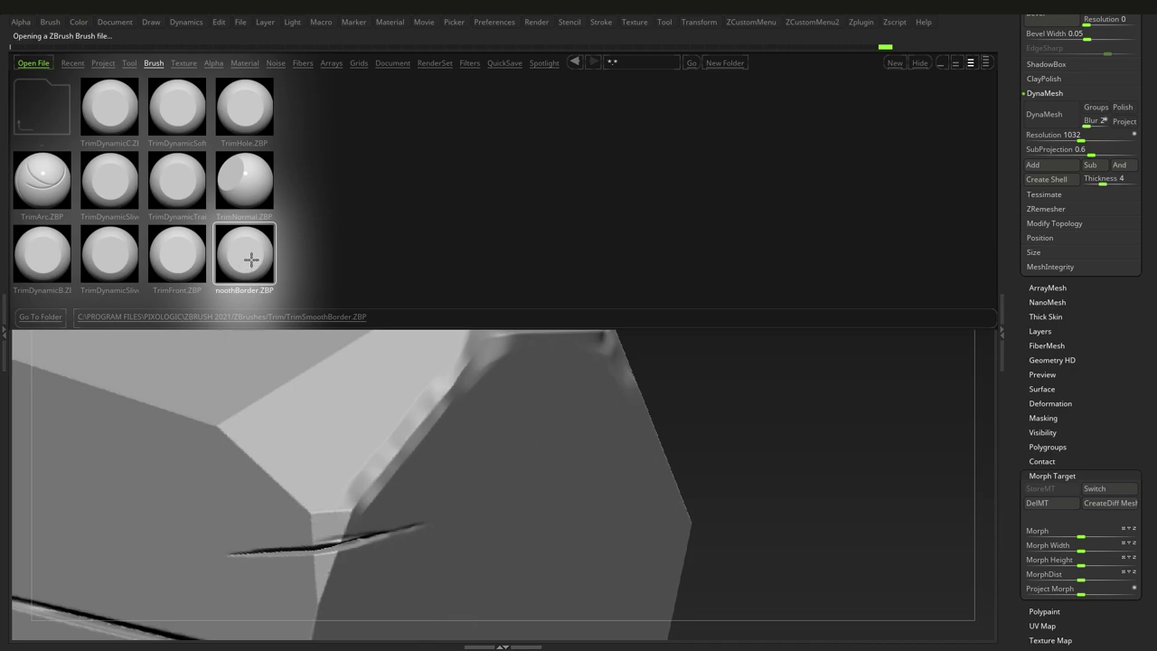
key("comma")
key("s")
left_click_drag(373, 476, 367, 477)
mouse_move(367, 476)
right_mouse_down()
mouse_move(361, 457)
mouse_move(367, 482)
right_mouse_up()
left_click_drag(365, 483, 340, 507)
mouse_move(392, 459)
left_mouse_down()
mouse_move(359, 483)
mouse_move(444, 393)
mouse_move(335, 511)
left_mouse_up()
- Trim the adjoining corners and edges along the top of the end face from several angles
mouse_move(507, 412)
right_mouse_down()
mouse_move(392, 459)
mouse_move(379, 506)
right_mouse_up()
mouse_move(387, 420)
left_mouse_down()
mouse_move(389, 406)
mouse_move(410, 405)
left_mouse_up()
left_click_drag(496, 394, 617, 387)
right_click_drag(607, 431, 443, 362, "alt")
left_click_drag(484, 341, 526, 363)
right_click_drag(553, 366, 493, 399)
mouse_move(493, 399)
left_mouse_down()
mouse_move(362, 381)
mouse_move(218, 406)
left_mouse_up()
right_click_drag(216, 408, 366, 369)
right_click_drag(366, 369, 354, 362, "ctrl")
- Chip the slanted corner edge and the vertical edge below the long crack
mouse_move(344, 370)
left_mouse_down()
mouse_move(328, 389)
mouse_move(390, 329)
mouse_move(260, 459)
mouse_move(235, 505)
left_mouse_up()
mouse_move(269, 490)
right_mouse_down("alt")
mouse_move(305, 412)
mouse_move(288, 425)
right_mouse_up("alt")
mouse_move(281, 419)
left_mouse_down()
mouse_move(269, 423)
mouse_move(281, 411)
left_mouse_up()
mouse_move(321, 402)
right_mouse_down("ctrl")
mouse_move(294, 413)
mouse_move(311, 437)
mouse_move(359, 367)
mouse_move(349, 437)
mouse_move(372, 434)
right_mouse_up("ctrl")
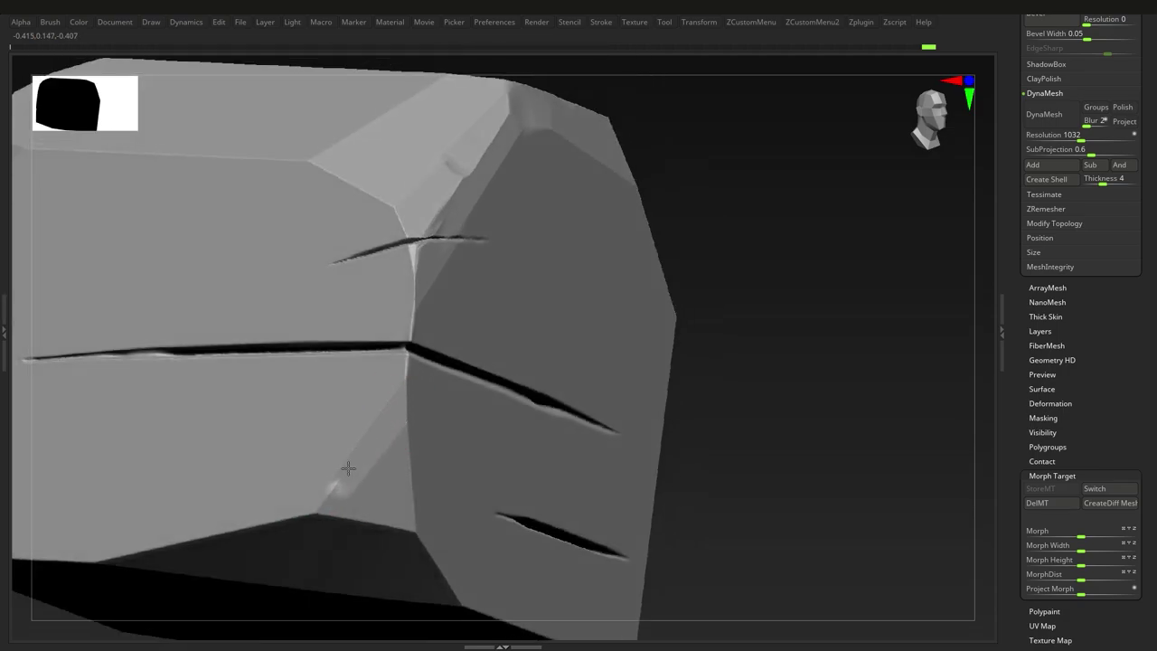
right_click_drag(321, 507, 253, 471)
mouse_move(407, 400)
left_mouse_down()
mouse_move(404, 386)
mouse_move(416, 534)
left_mouse_up()
mouse_move(416, 533)
right_mouse_down()
mouse_move(475, 565)
mouse_move(452, 524)
right_mouse_up()
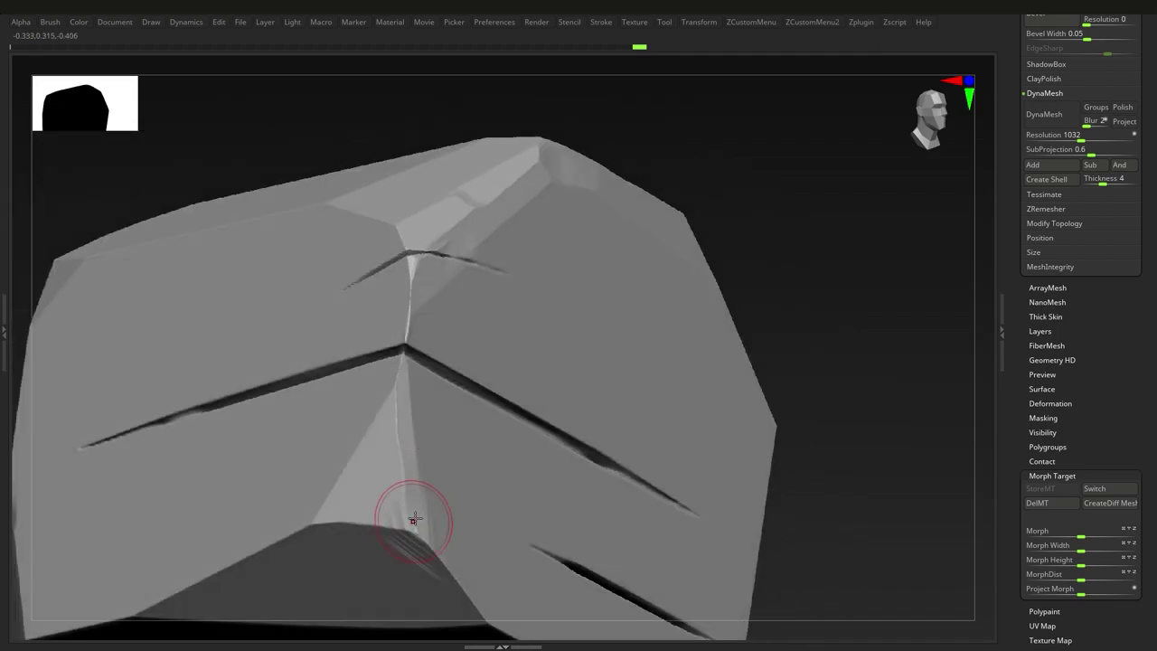
- Try trim strokes on the underside facet beneath the vertical edge and undo them
mouse_move(396, 595)
right_mouse_down("alt")
mouse_move(382, 527)
mouse_move(397, 454)
right_mouse_up("alt")
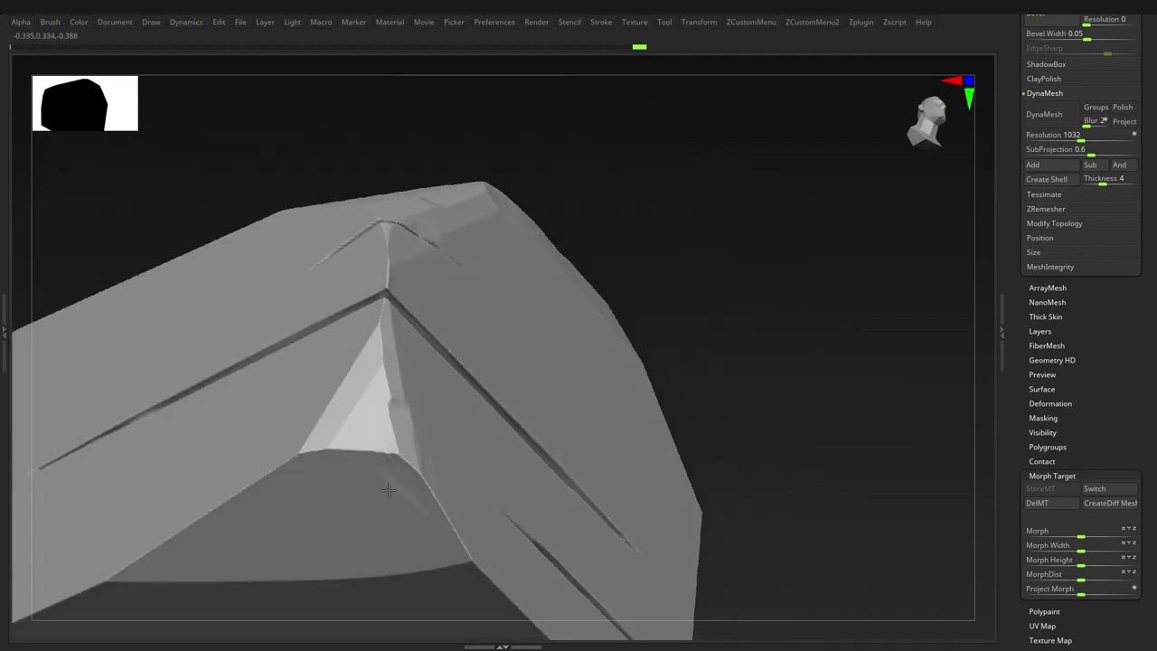
left_click_drag(405, 463, 375, 485)
right_click_drag(371, 534, 373, 502)
mouse_move(385, 516)
left_mouse_down()
mouse_move(338, 519)
mouse_move(410, 531)
left_mouse_up()
key("ctrl+z")
key("ctrl+z")
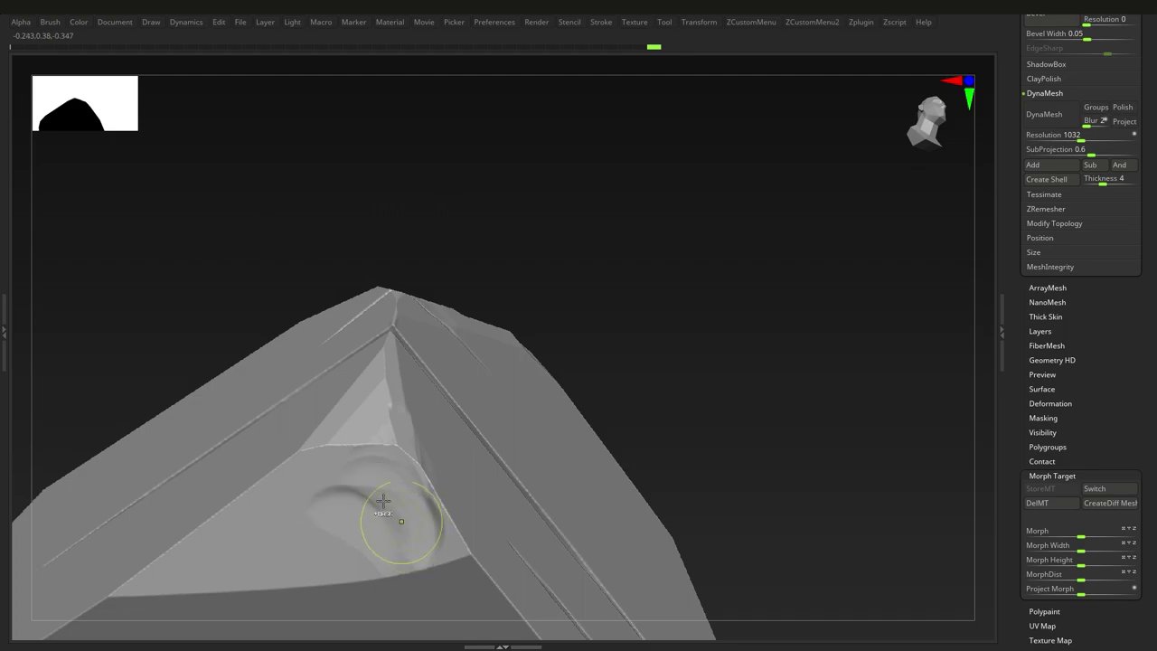
- Switch to another trim brush and refine the chipped corner at the lower end of the vertical edge
right_click_drag(387, 500, 387, 518)
key("b")
left_click(327, 596)
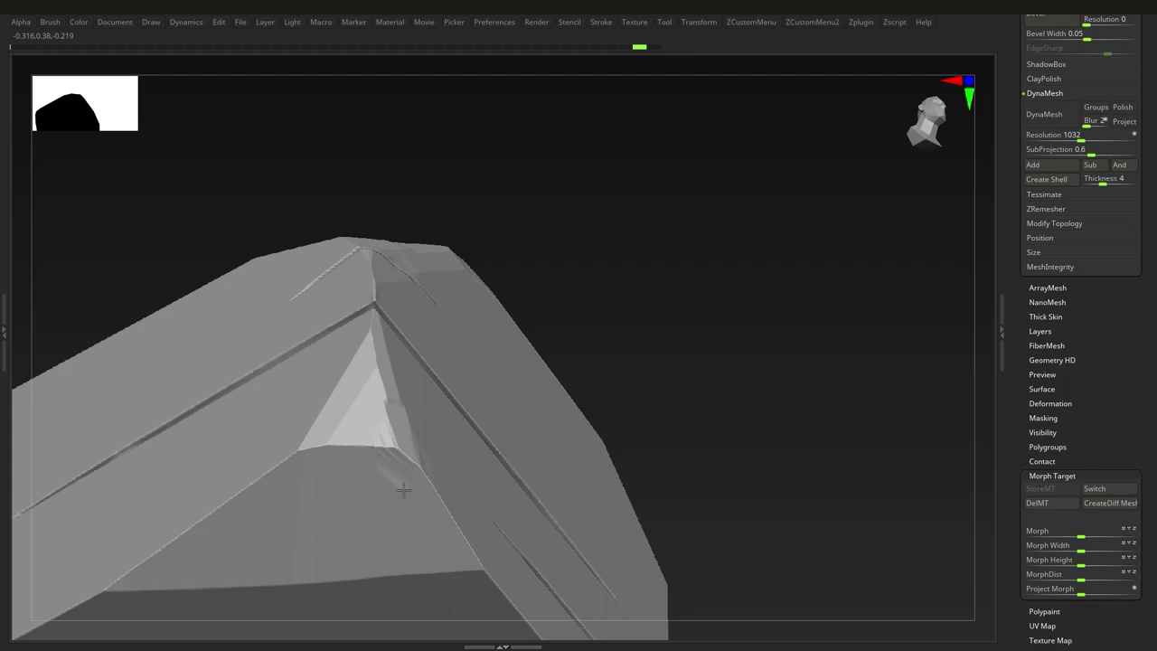
mouse_move(370, 482)
right_mouse_down("ctrl")
mouse_move(384, 362)
mouse_move(412, 442)
mouse_move(496, 456)
right_mouse_up("ctrl")
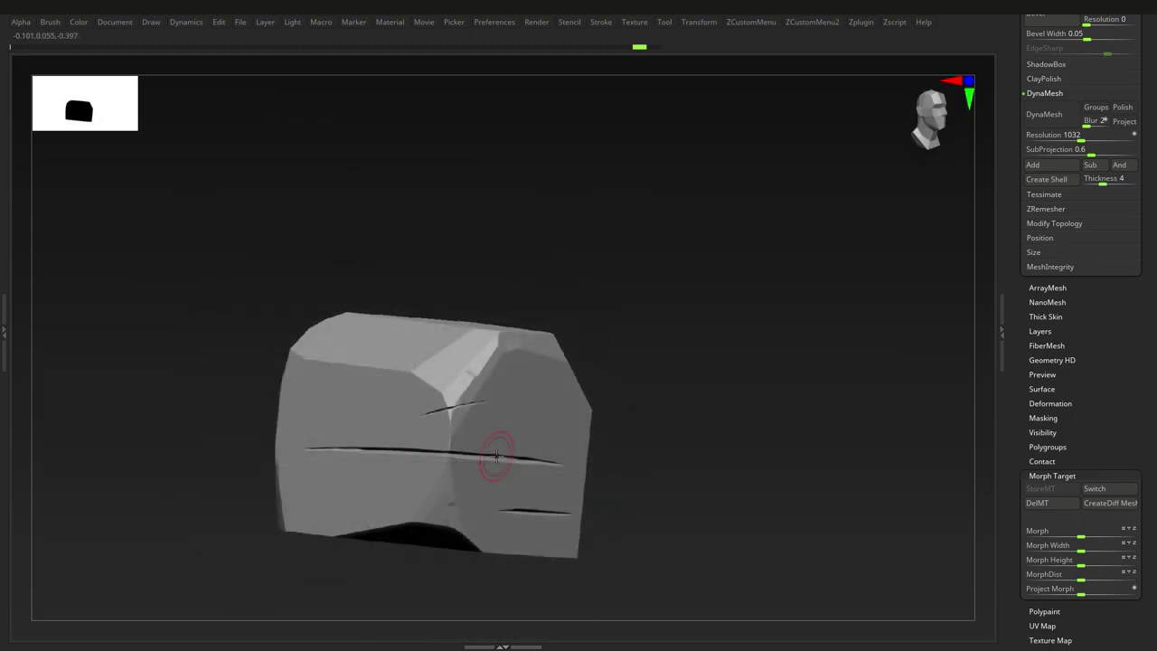
- Load the TrimHole brush and stamp round holes into the large face above and below the long crack
key("comma")
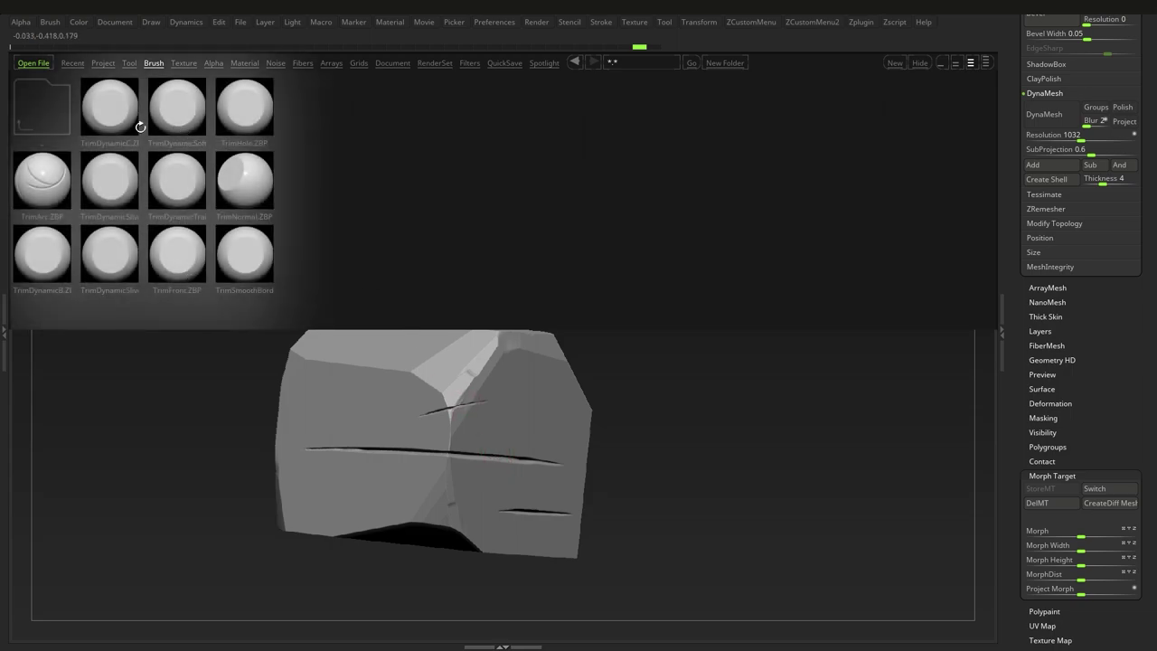
double_click(251, 121)
right_click_drag(521, 491, 477, 493, "ctrl")
key("s")
left_click_drag(478, 477, 469, 476)
right_click_drag(380, 488, 497, 455, "alt")
mouse_move(498, 455)
right_mouse_down("ctrl")
mouse_move(398, 474)
mouse_move(458, 540)
right_mouse_up("ctrl")
left_click(397, 472)
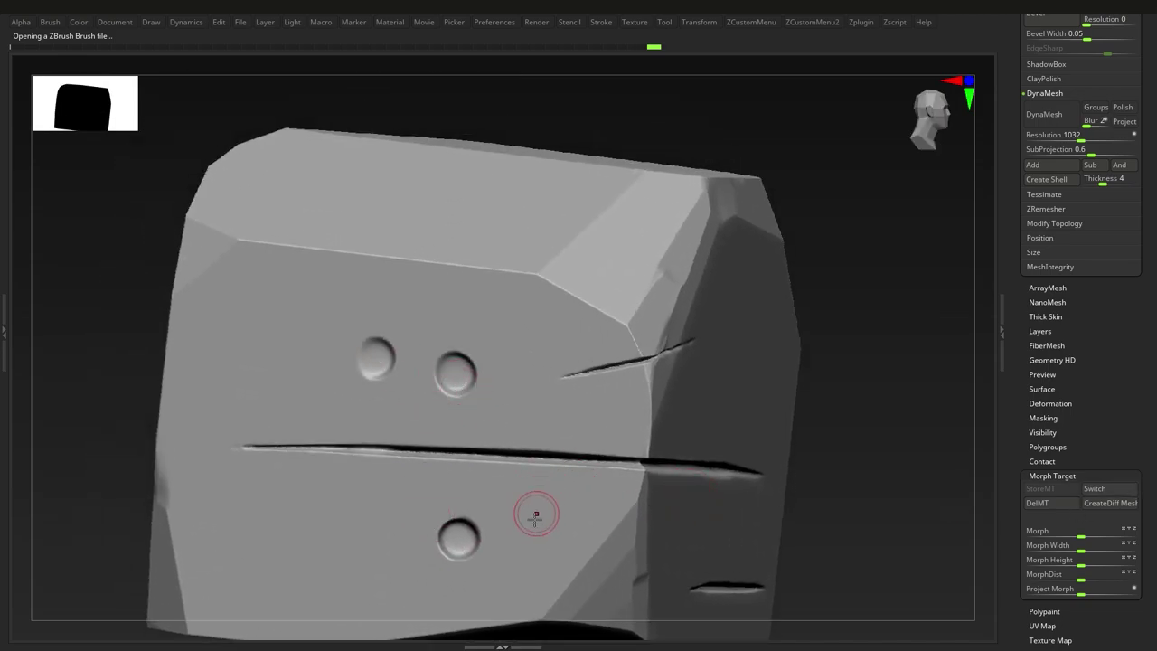
- Reduce the brush size and stamp smaller holes near the tapered end of the long crack
right_click_drag(458, 488, 299, 475)
key("s")
left_click_drag(295, 531, 269, 528)
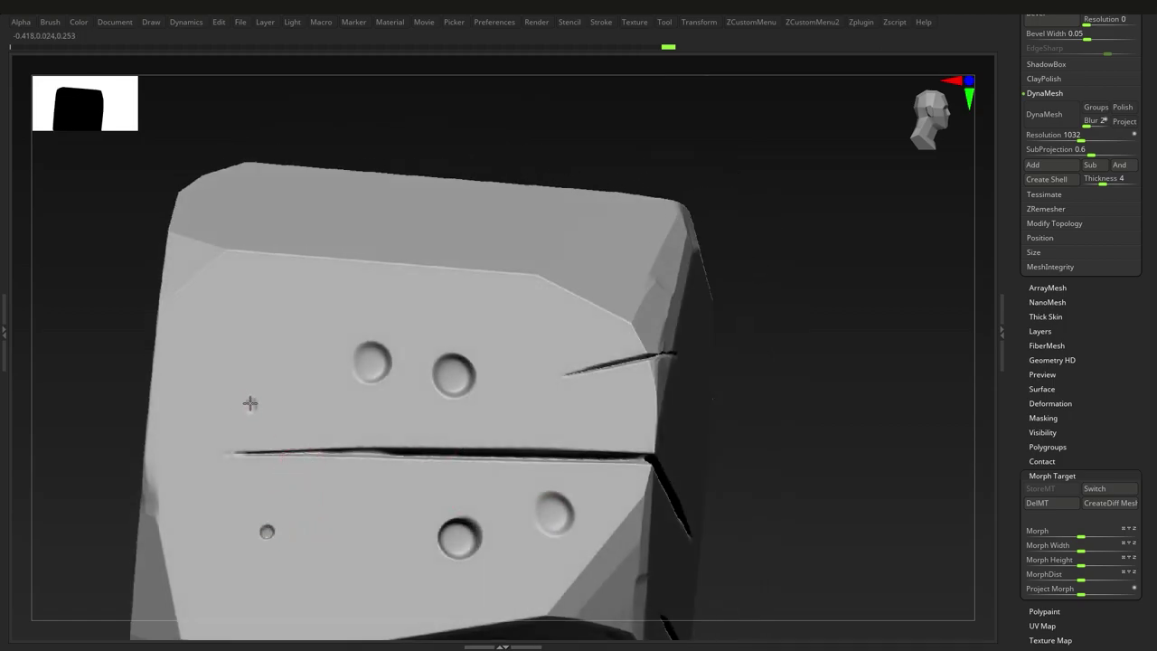
- Select the Morph brush, adjust its size and partly restore the small holes near the tapered end of the long crack
key("b")
key("m")
key("o")
key("s")
left_click_drag(442, 470, 430, 479)
mouse_move(428, 485)
right_mouse_down("ctrl")
mouse_move(429, 527)
mouse_move(443, 486)
right_mouse_up("ctrl")
key("s")
left_click_drag(444, 486, 414, 480)
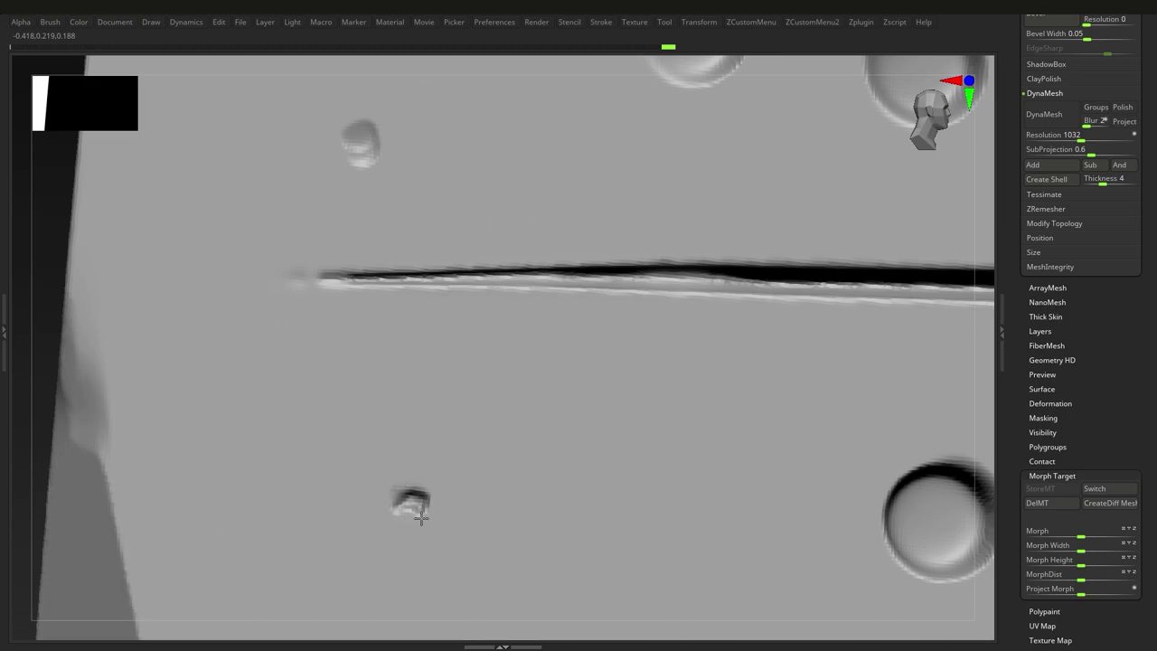
right_click_drag(438, 395, 384, 406)
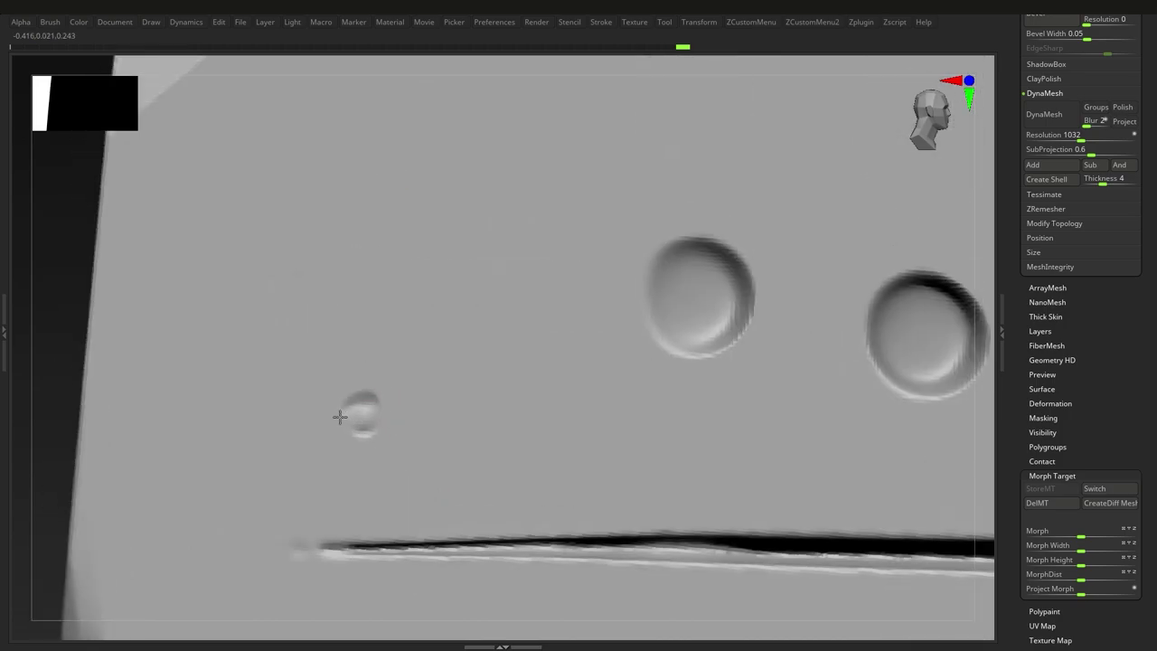
- Resize the Morph brush and mostly erase the large round holes above and below the long crack, leaving small chips
right_click_drag(557, 385, 419, 471, "alt")
key("s")
left_click_drag(506, 443, 522, 438)
mouse_move(532, 429)
left_mouse_down()
mouse_move(517, 431)
mouse_move(575, 435)
mouse_move(539, 389)
mouse_move(558, 326)
mouse_move(609, 363)
left_mouse_up()
right_click_drag(676, 404, 582, 394, "alt")
mouse_move(638, 461)
left_mouse_down()
mouse_move(736, 398)
mouse_move(715, 457)
left_mouse_up()
right_click_drag(714, 488, 496, 210, "alt")
left_click_drag(656, 452, 725, 431)
mouse_move(432, 542)
left_mouse_down()
mouse_move(473, 533)
mouse_move(426, 509)
mouse_move(481, 496)
left_mouse_up()
key("s")
left_click_drag(519, 545, 461, 570)
- Open the Trim folder of the brush library
right_click_drag(488, 578, 577, 443, "ctrl")
right_click_drag(577, 443, 582, 483, "ctrl")
right_click_drag(460, 315, 470, 262, "ctrl")
right_click_drag(470, 262, 497, 398)
right_click_drag(497, 398, 513, 463, "ctrl")
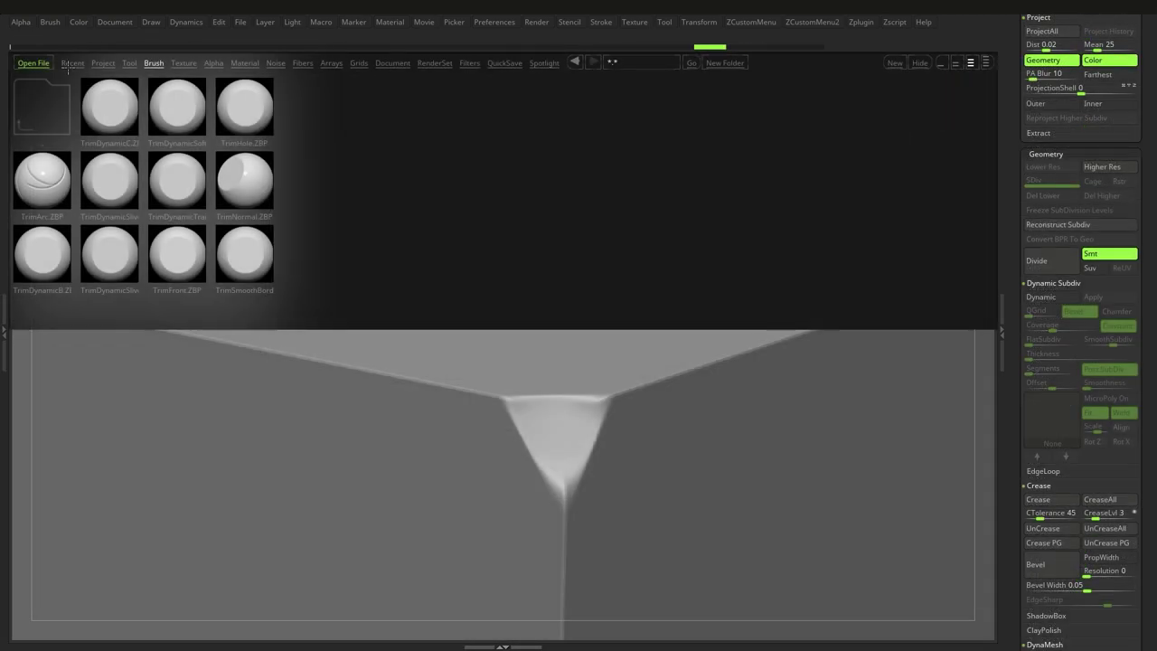
left_click(73, 63)
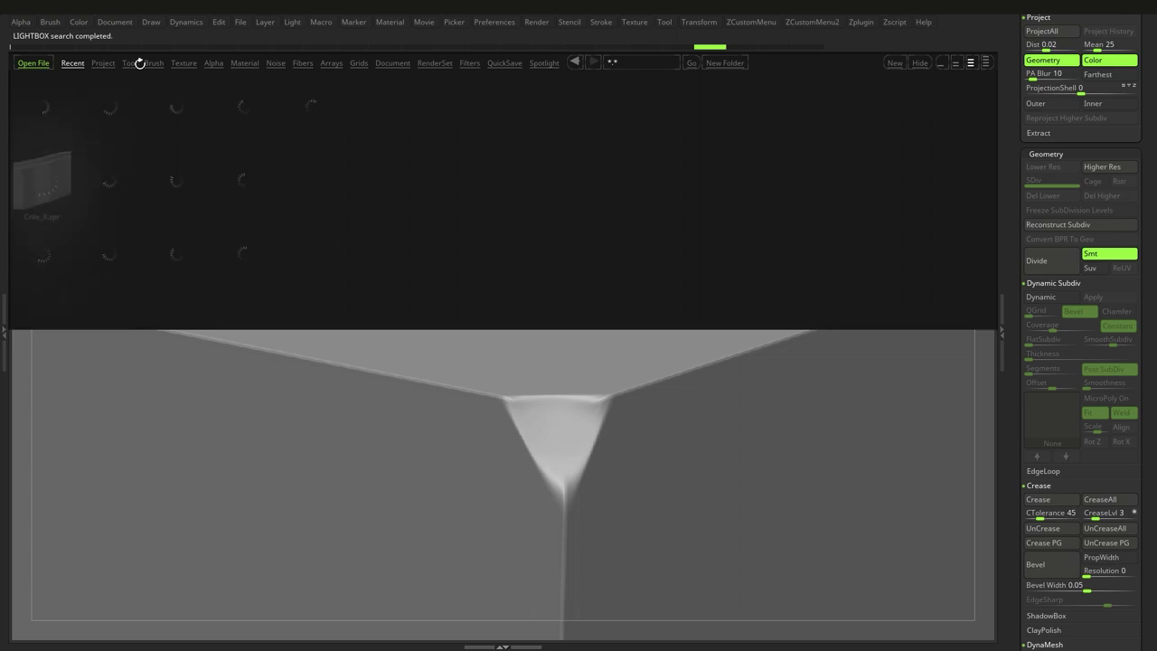
left_click(154, 64)
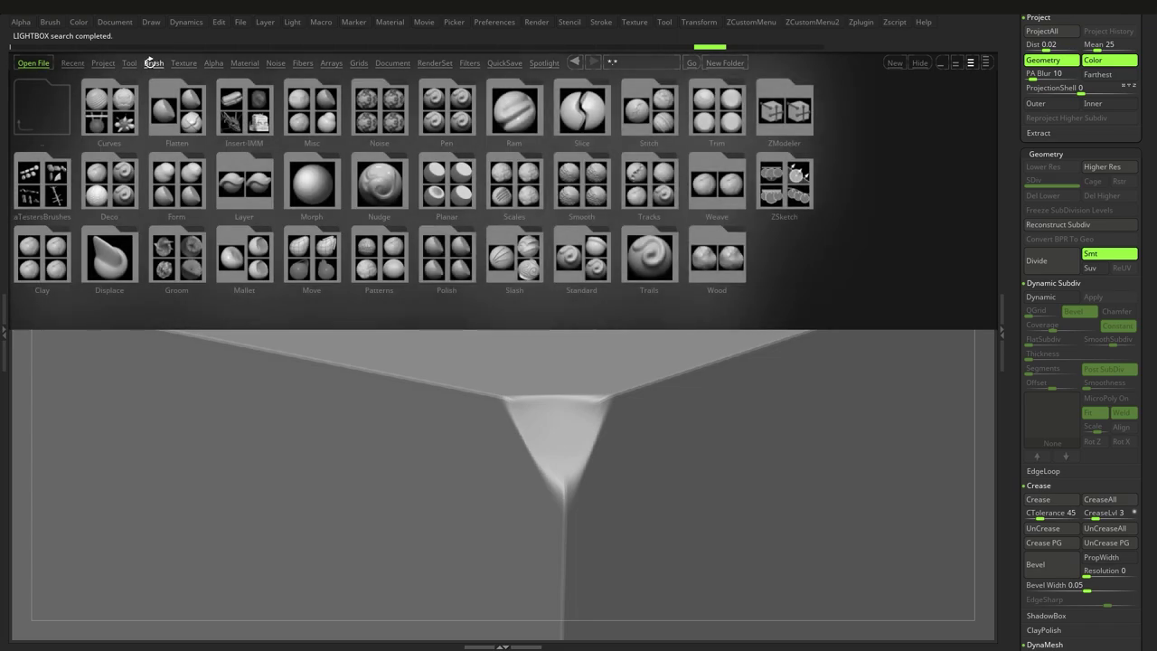
double_click(717, 120)
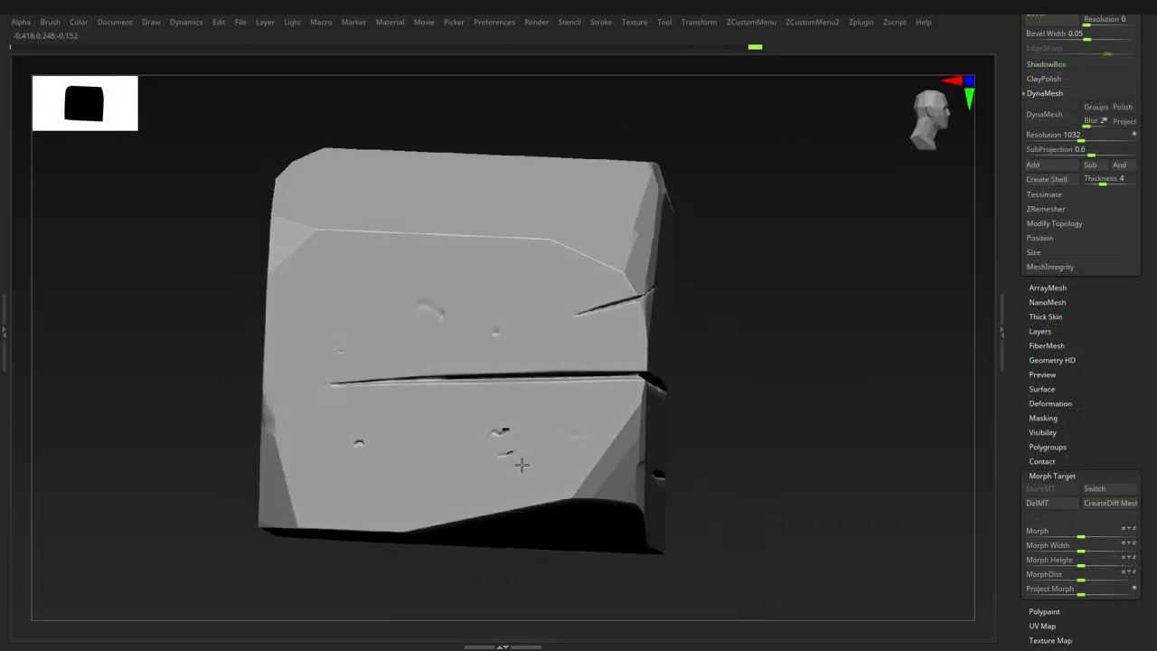
- Select the TrimSmoothBorder brush and set its draw size to about 51
key("b")
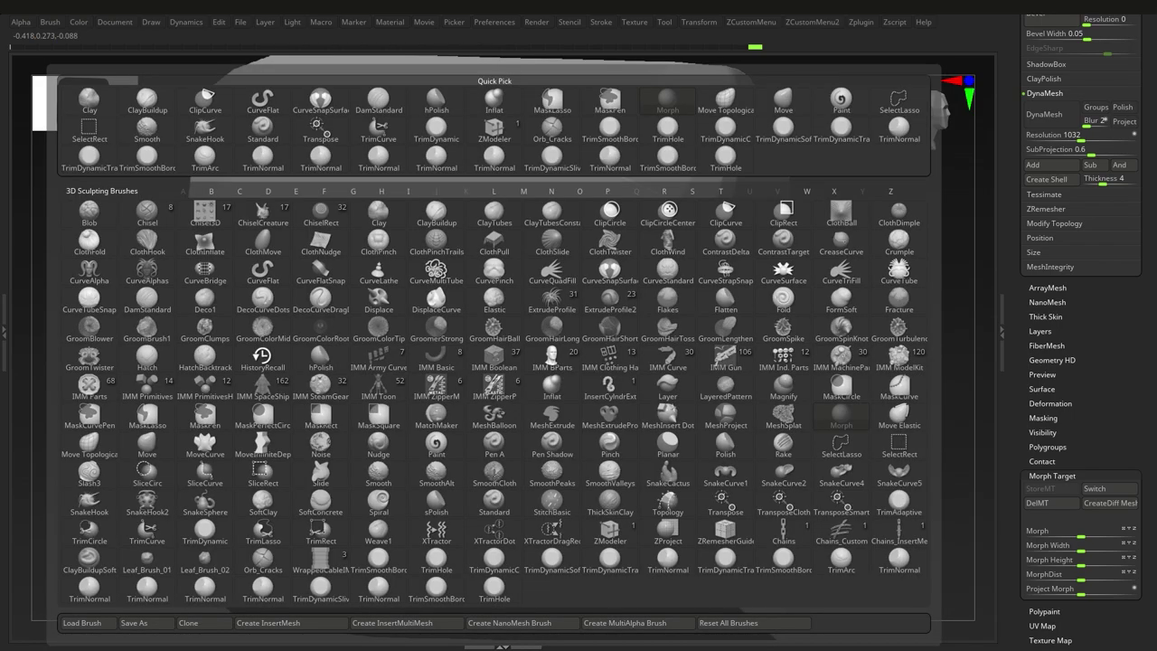
left_click(442, 600)
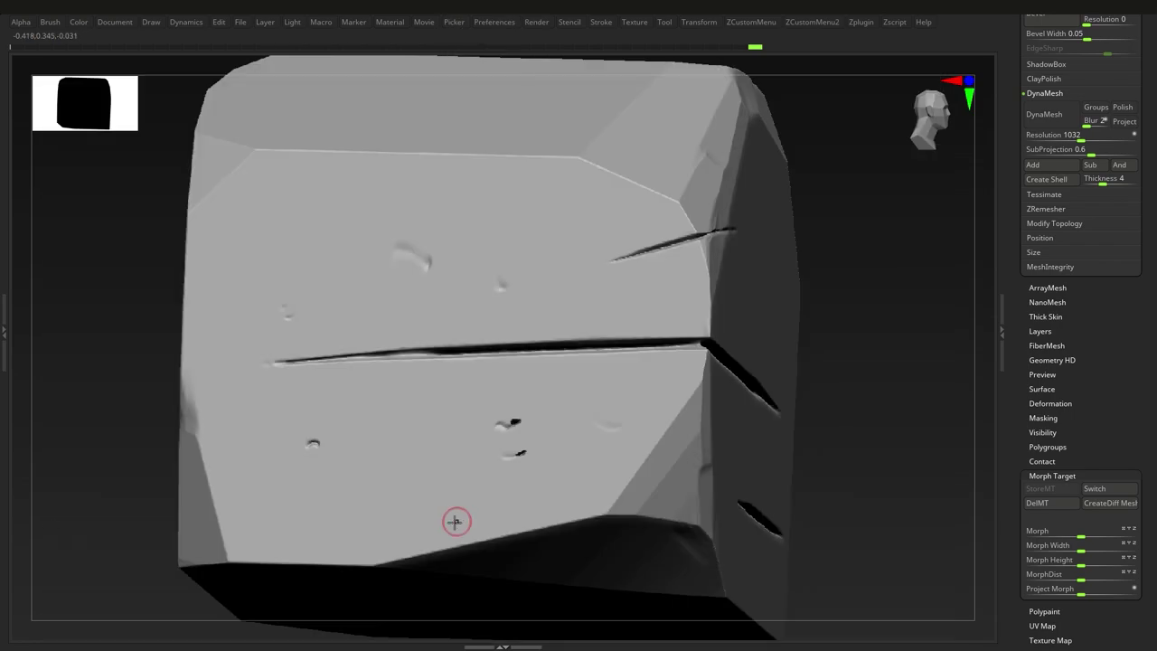
right_click_drag(455, 522, 480, 540)
key("s")
left_click_drag(480, 542, 491, 543)
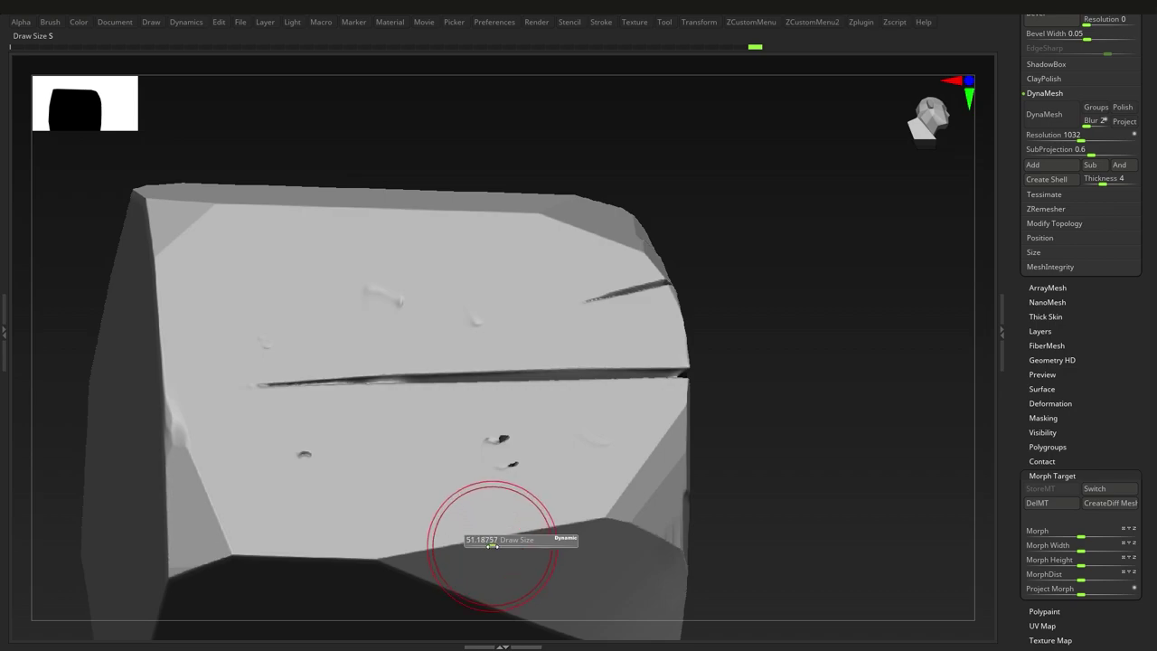
right_click_drag(494, 528, 490, 553)
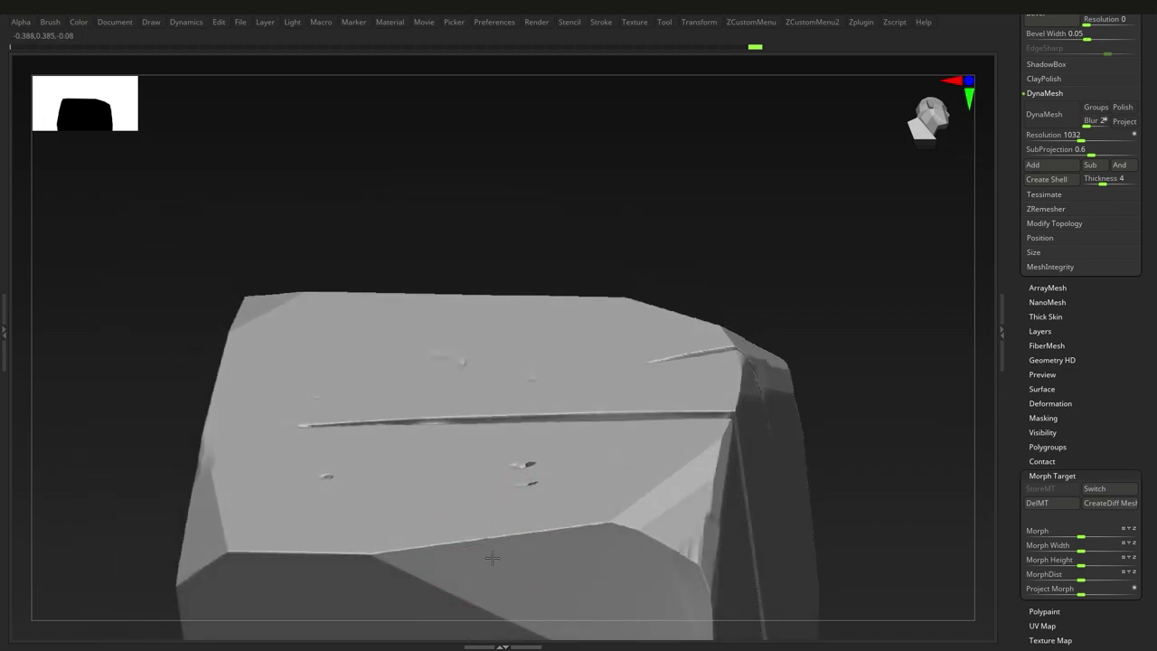
- Build layered ledges across the large face below the long crack with carved and pushed-out strokes, and smooth them
mouse_move(477, 560)
left_mouse_down()
mouse_move(470, 511)
mouse_move(425, 493)
mouse_move(333, 516)
left_mouse_up()
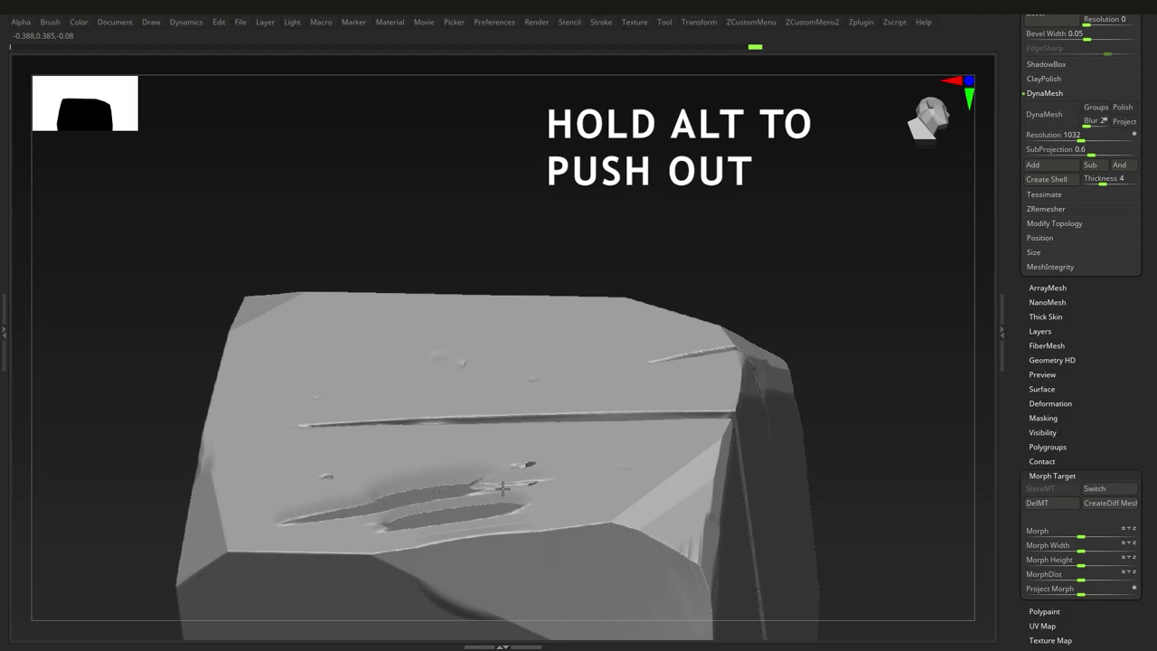
mouse_move(444, 463)
left_mouse_down("alt")
mouse_move(507, 461)
mouse_move(441, 455)
left_mouse_up("alt")
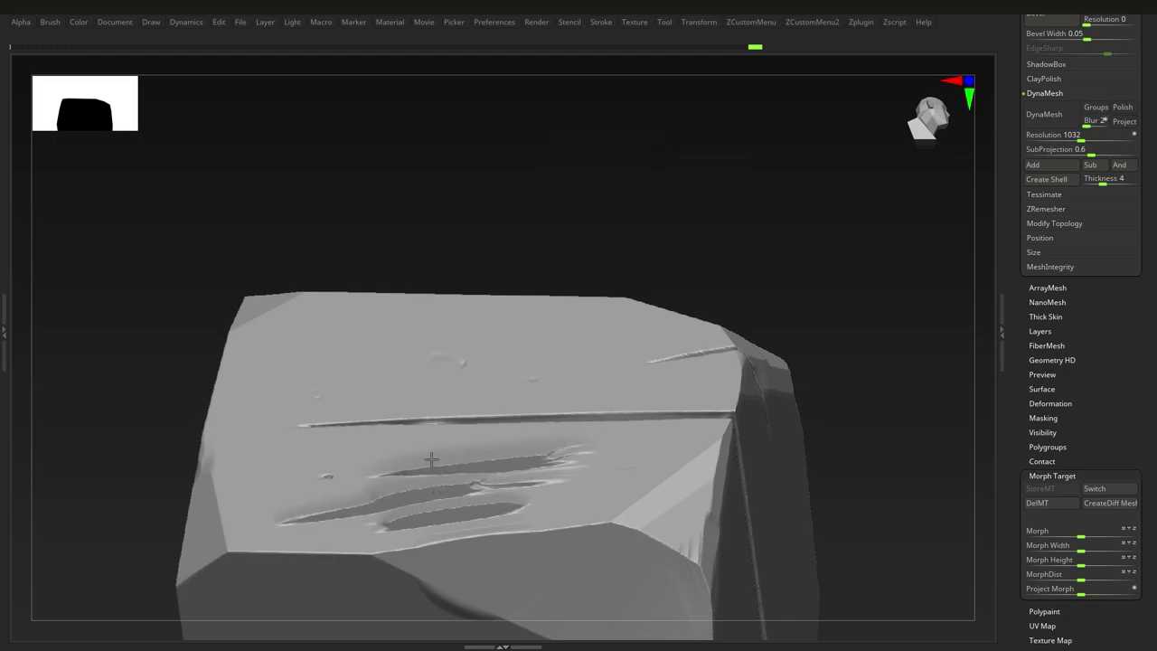
left_click_drag(326, 469, 274, 473, "alt")
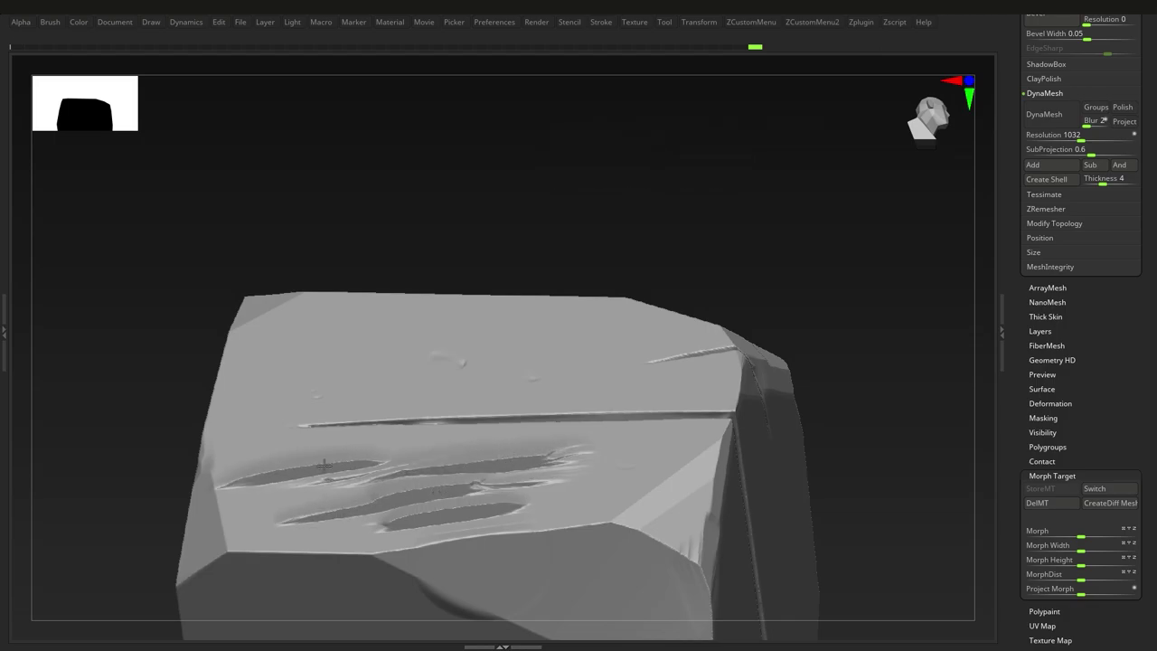
mouse_move(341, 432)
left_mouse_down()
mouse_move(318, 428)
mouse_move(352, 428)
left_mouse_up()
right_click_drag(408, 412, 482, 467)
mouse_move(482, 467)
left_mouse_down("shift")
mouse_move(289, 410)
mouse_move(339, 369)
mouse_move(504, 443)
left_mouse_up("shift")
left_click_drag(487, 494, 470, 492, "shift")
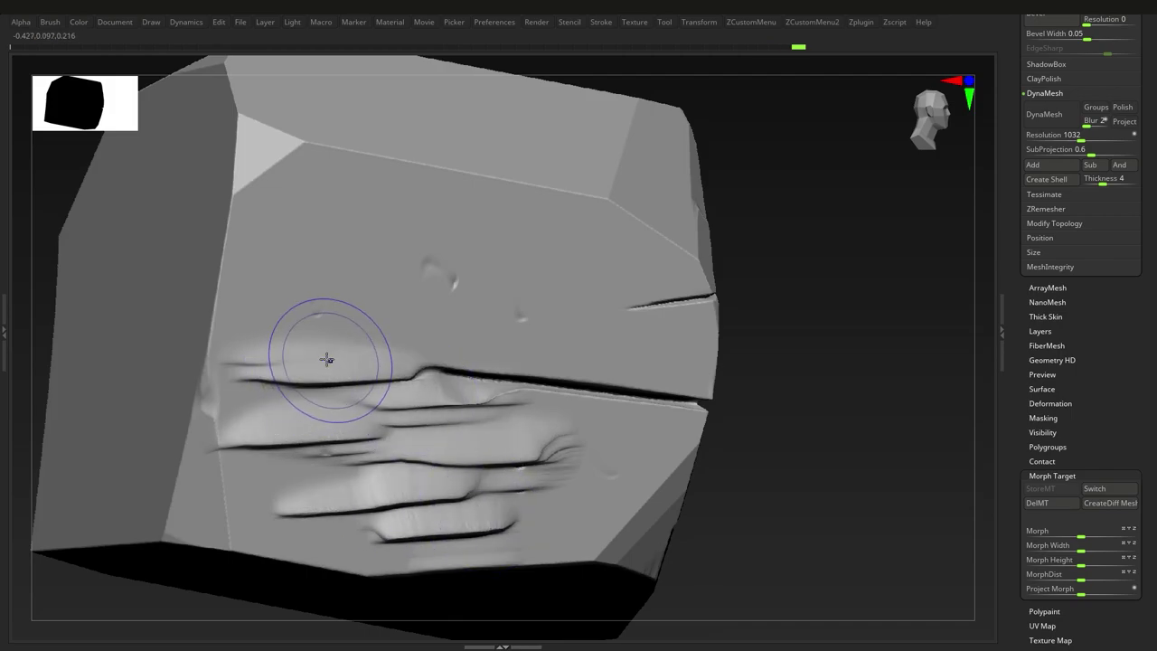
- Trim and flatten the raised ledges beside the corner facet to break them into irregular ridges
mouse_move(392, 459)
right_mouse_down()
mouse_move(491, 452)
mouse_move(491, 498)
mouse_move(302, 426)
mouse_move(288, 390)
mouse_move(339, 398)
mouse_move(351, 369)
mouse_move(312, 384)
mouse_move(338, 425)
right_mouse_up()
left_click_drag(177, 472, 278, 444)
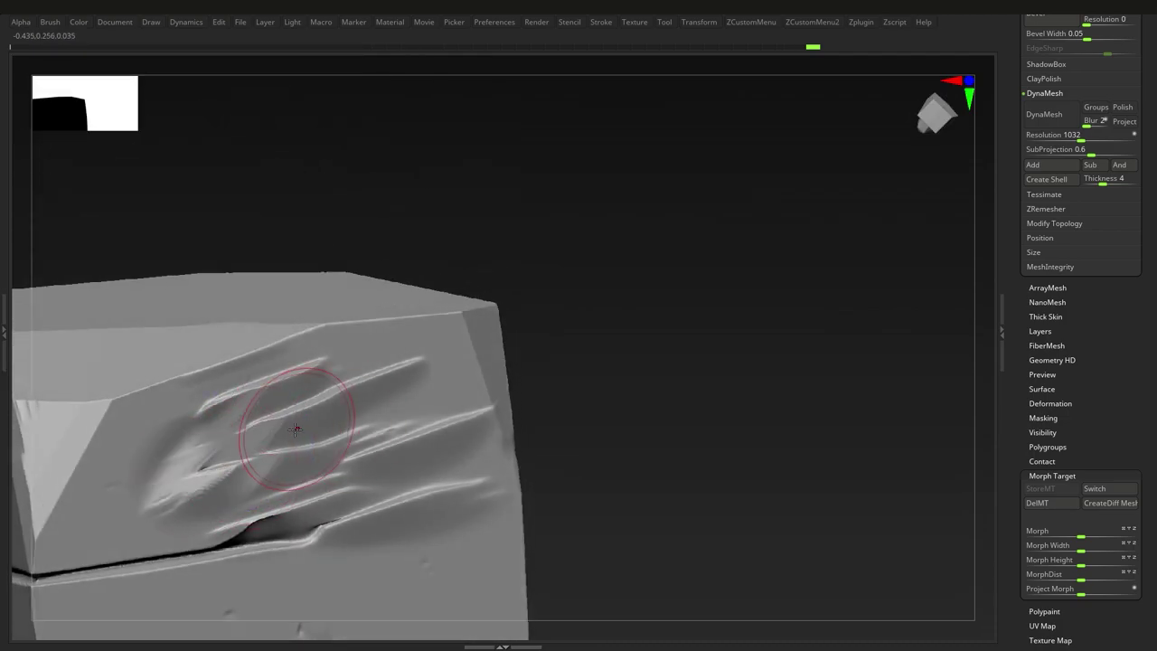
right_click_drag(298, 428, 295, 465)
left_click_drag(186, 480, 279, 404)
right_click_drag(279, 404, 269, 444)
left_click_drag(173, 490, 236, 434)
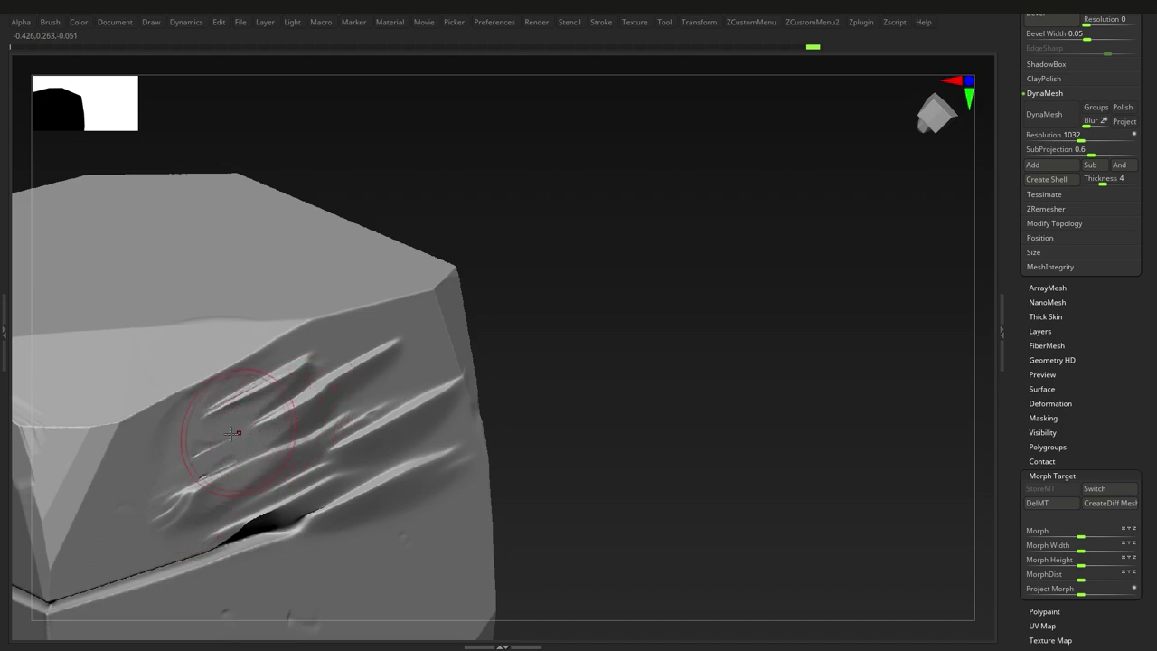
left_click_drag(274, 473, 443, 450)
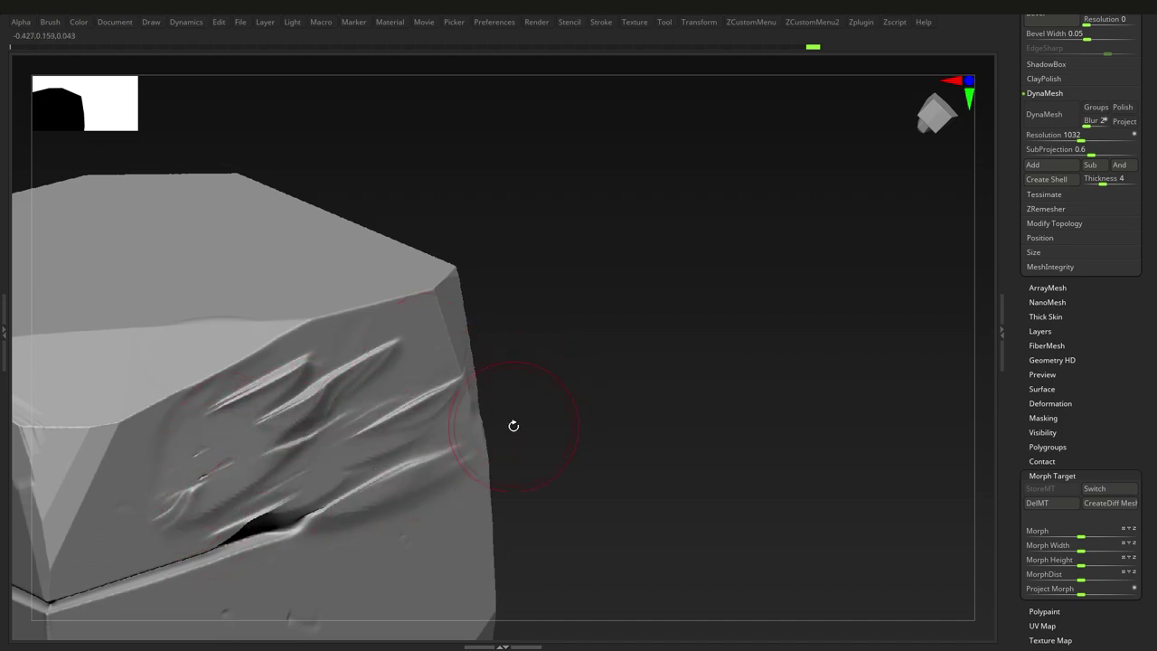
right_click_drag(351, 492, 348, 456)
left_click_drag(311, 404, 348, 416)
mouse_move(318, 442)
right_mouse_down()
mouse_move(341, 444)
mouse_move(339, 470)
right_mouse_up()
mouse_move(266, 425)
right_mouse_down()
mouse_move(366, 411)
mouse_move(395, 455)
mouse_move(387, 418)
mouse_move(392, 443)
mouse_move(438, 405)
mouse_move(417, 417)
right_mouse_up()
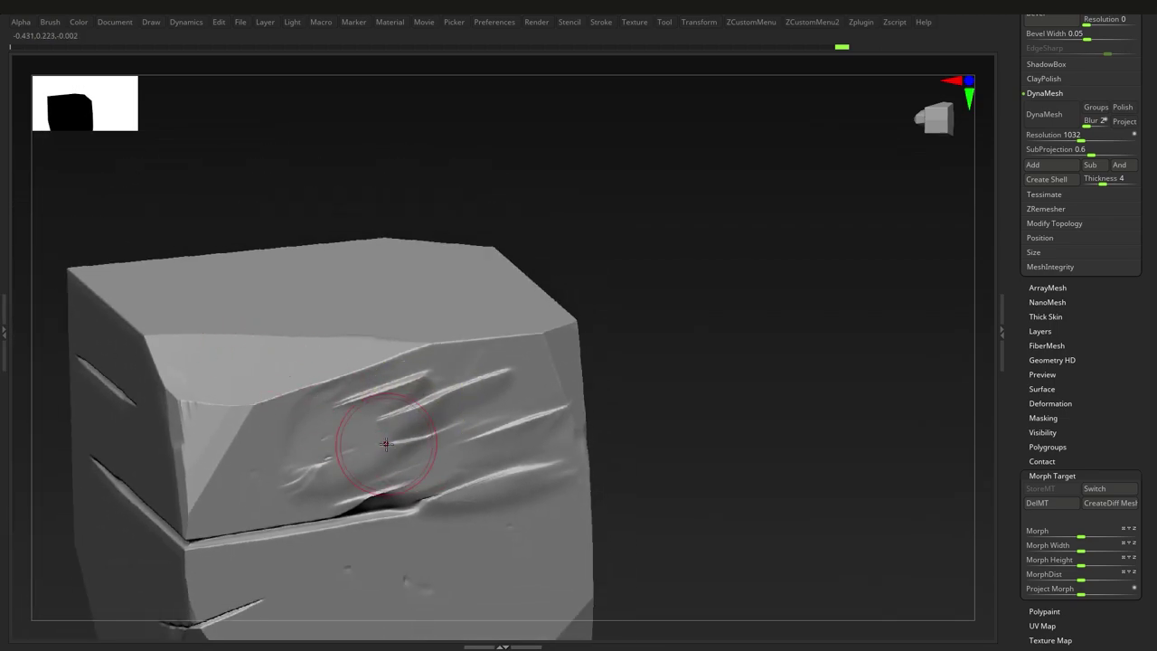
- Assign the square Alpha 28 to the TrimSmoothBorder brush and adjust the brush size
key("space")
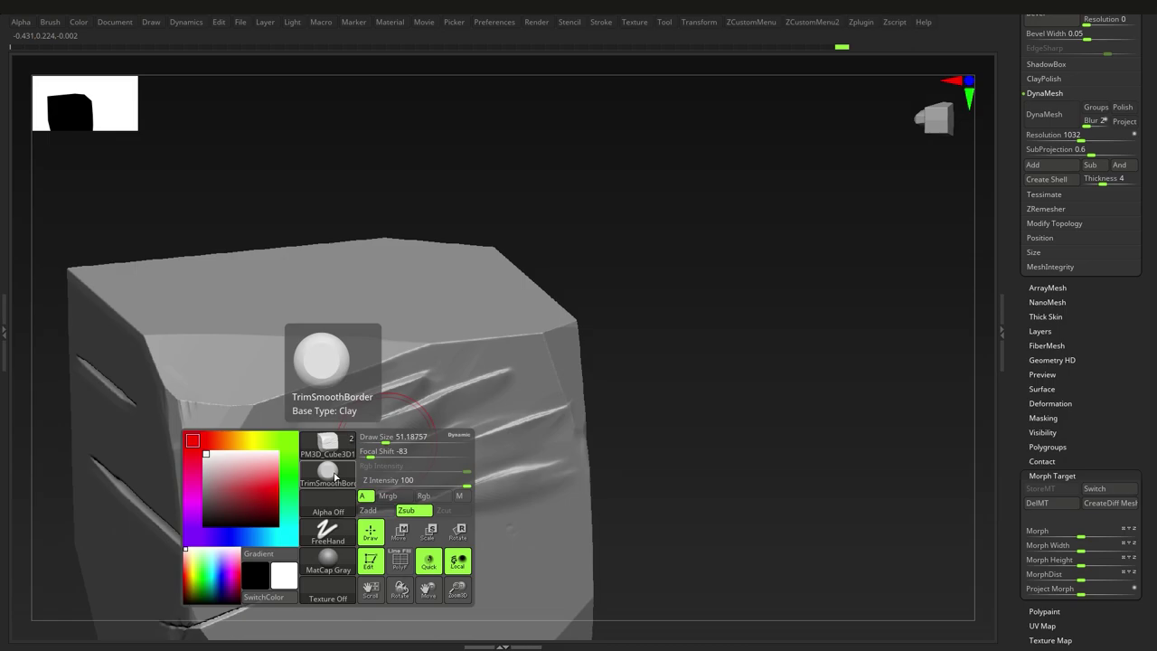
key("space")
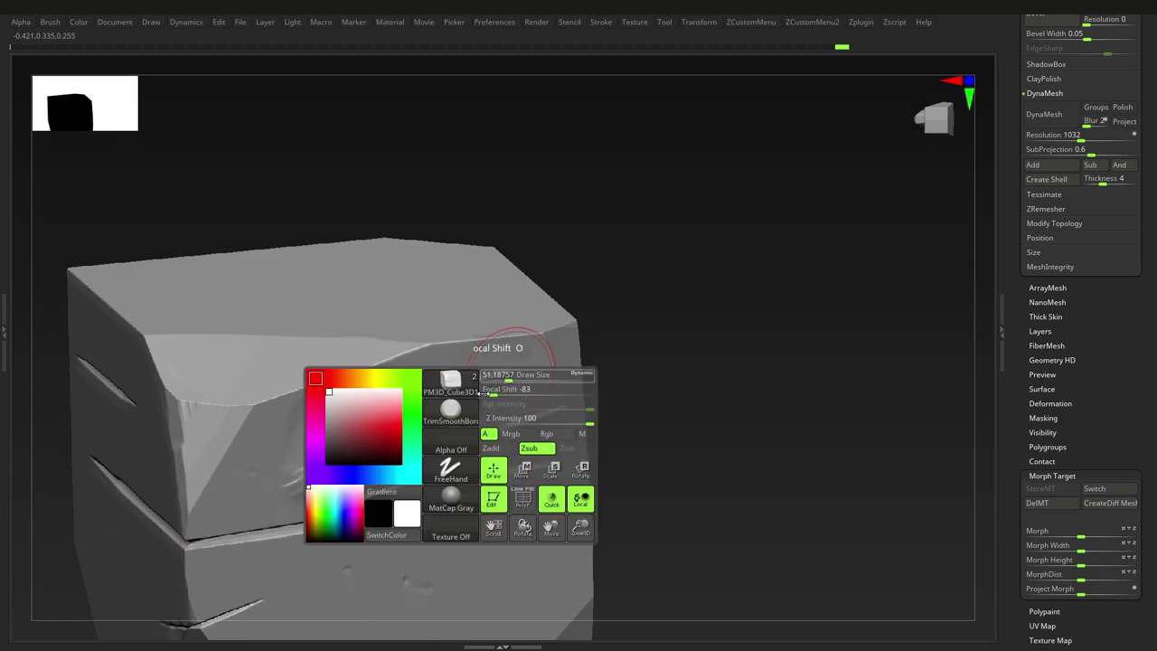
left_click(441, 446)
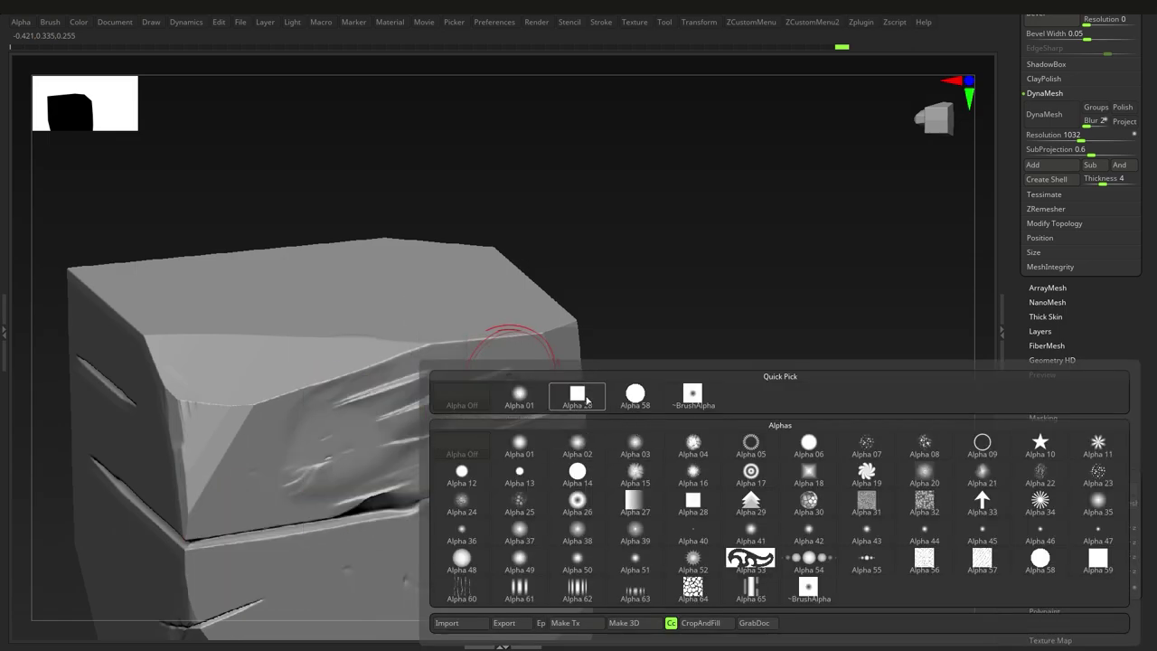
mouse_move(586, 400)
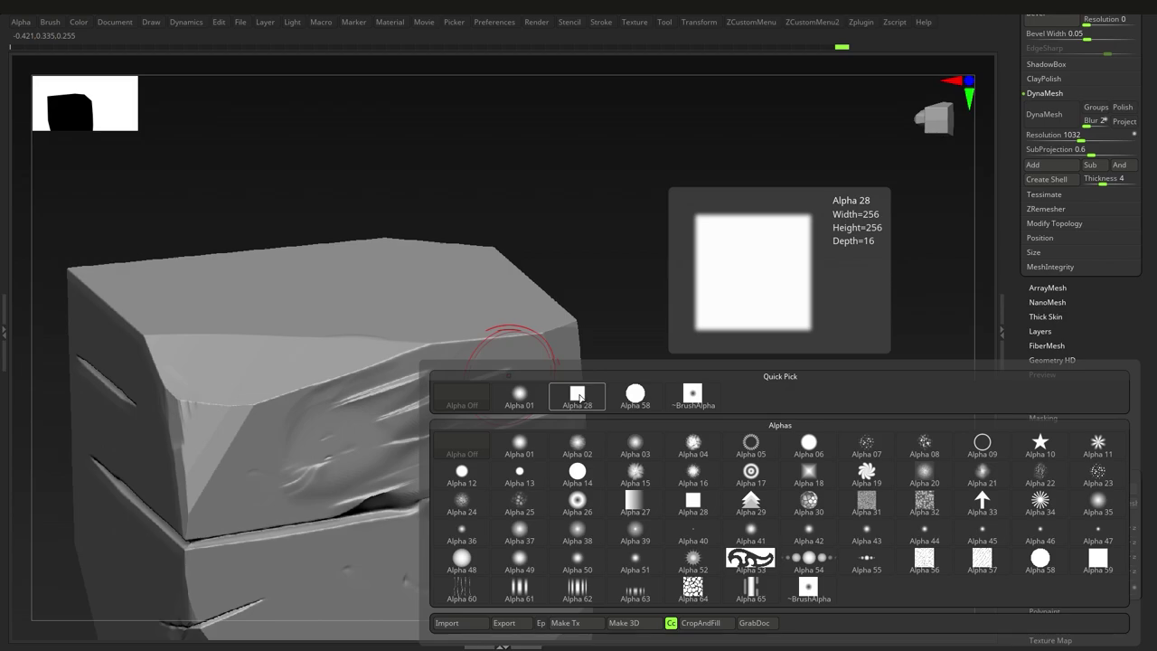
left_click(580, 399)
key("s")
left_click_drag(398, 455, 405, 454)
- Chip the smooth corner facet beside the ledges into a rough, broken rock surface with overlapping trim strokes
mouse_move(294, 486)
right_mouse_down("alt")
mouse_move(343, 424)
mouse_move(306, 463)
mouse_move(334, 442)
right_mouse_up("alt")
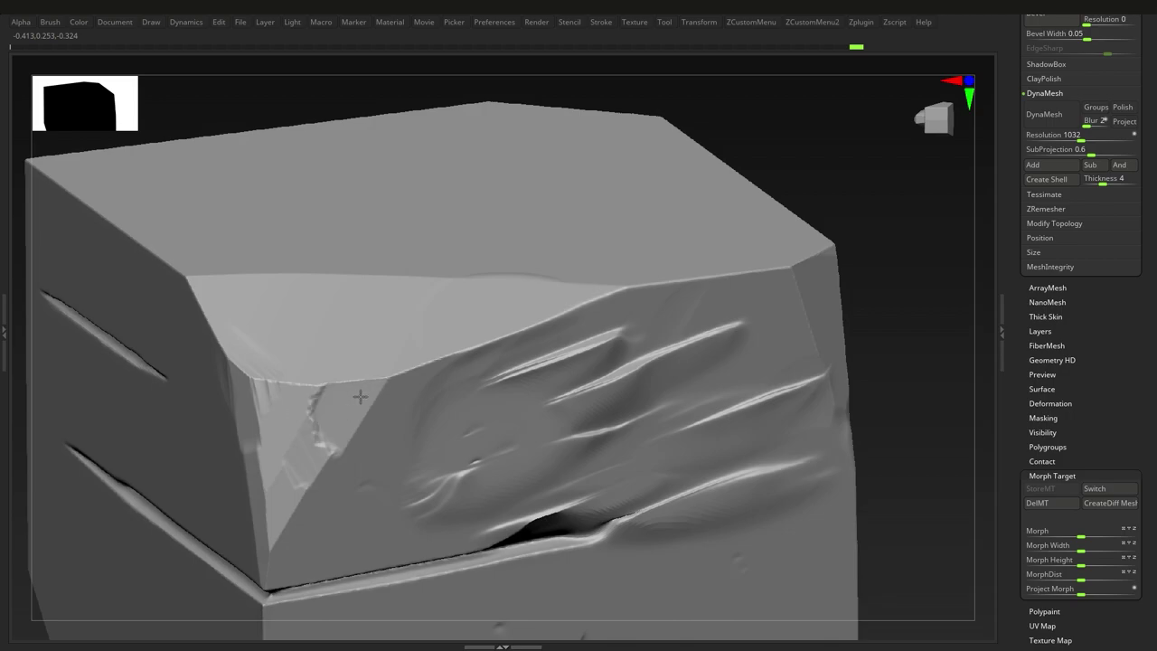
left_click_drag(474, 350, 366, 398)
right_click_drag(369, 398, 403, 365)
left_click_drag(397, 372, 304, 402)
left_click_drag(407, 355, 445, 352)
right_click_drag(439, 354, 420, 390)
left_click_drag(404, 363, 338, 380)
left_click_drag(421, 344, 465, 343)
right_click_drag(248, 352, 296, 407, "alt")
left_click_drag(324, 418, 492, 362)
right_click_drag(300, 466, 323, 436)
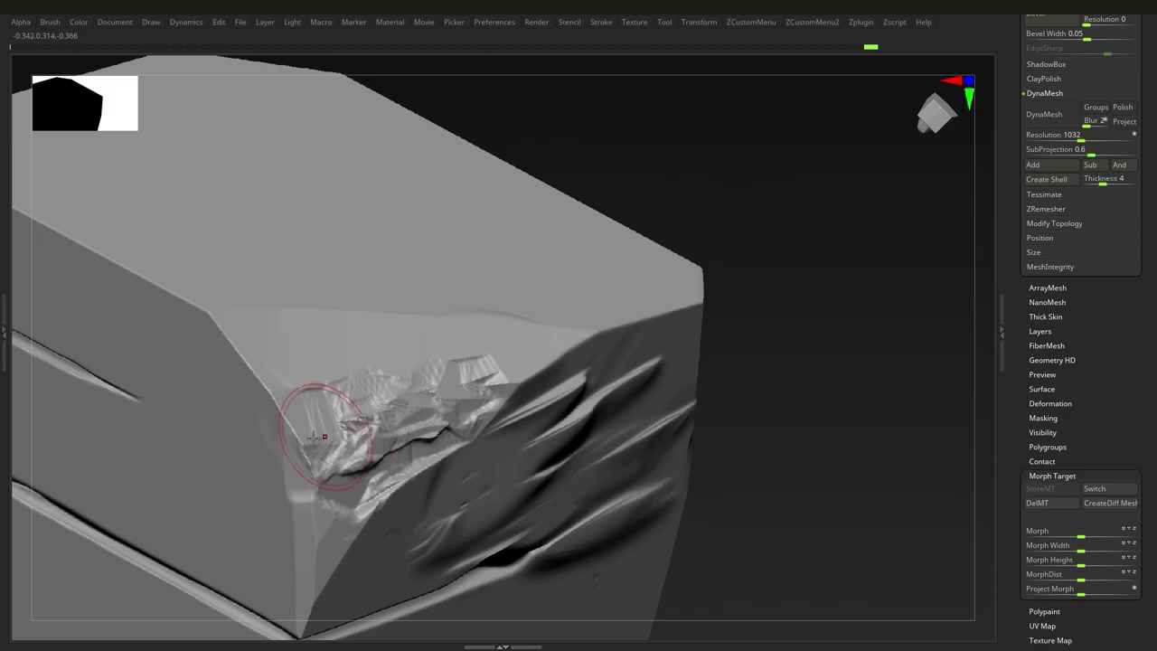
- Extend the rough chipping over the corner's top edge and onto the adjacent side face between its two cracks
right_click_drag(261, 492, 291, 443)
left_click_drag(318, 387, 280, 316)
left_click_drag(258, 387, 288, 470)
mouse_move(248, 307)
left_mouse_down()
mouse_move(284, 368)
mouse_move(287, 319)
mouse_move(292, 357)
left_mouse_up()
mouse_move(299, 407)
right_mouse_down()
mouse_move(310, 382)
mouse_move(304, 422)
right_mouse_up()
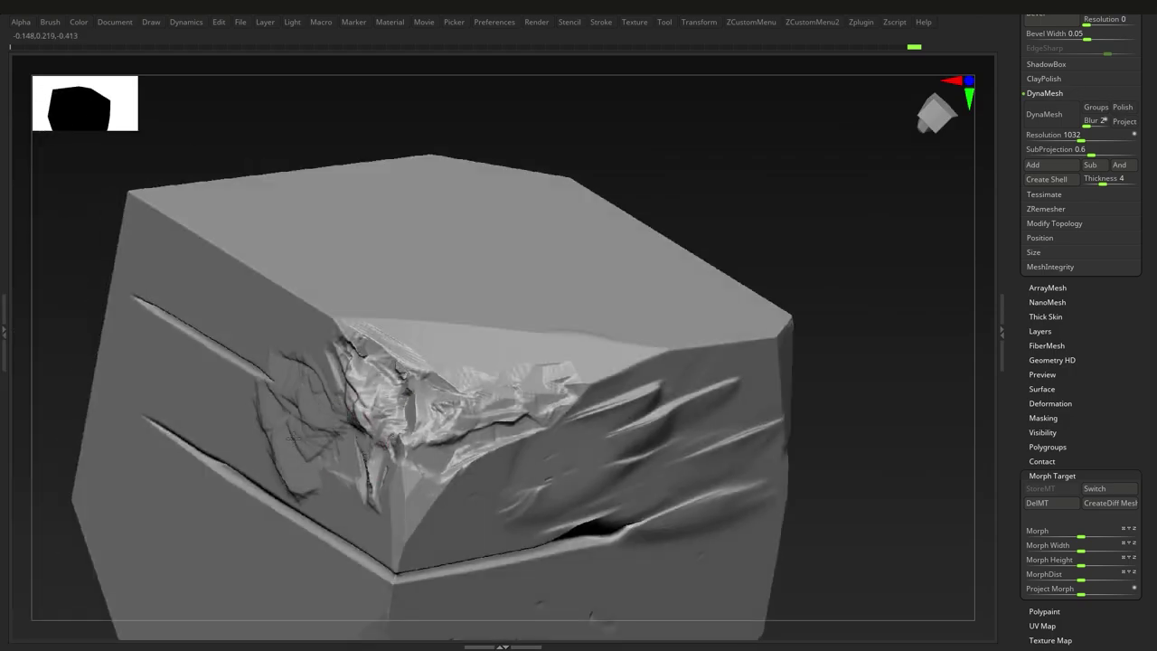
left_click_drag(303, 521, 315, 569)
- Carve rocky ledges into the side face and break up the vertical edge above and below the long crack
right_click_drag(316, 542, 253, 434)
mouse_move(212, 456)
left_mouse_down()
mouse_move(238, 416)
mouse_move(307, 488)
left_mouse_up()
right_click_drag(308, 488, 344, 506)
right_click_drag(361, 452, 389, 506)
mouse_move(388, 515)
left_mouse_down()
mouse_move(416, 473)
mouse_move(443, 533)
left_mouse_up()
right_click_drag(443, 533, 397, 506)
left_click_drag(398, 506, 425, 578)
left_click_drag(298, 551, 289, 614)
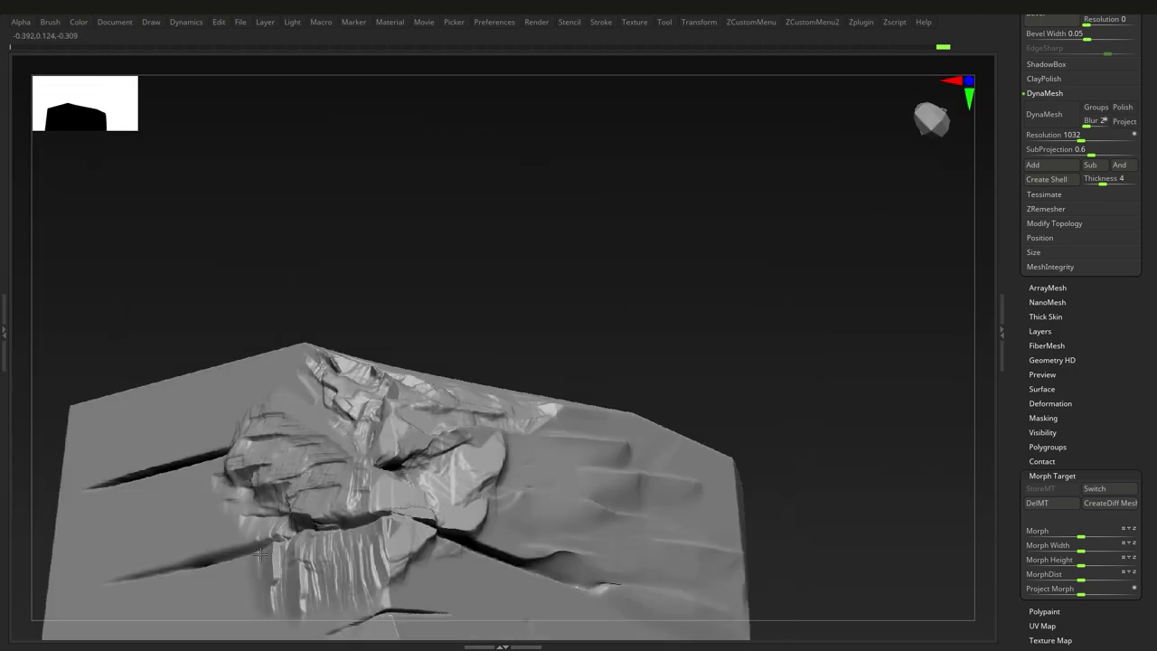
- Carry the broken rock texture across the ledged face and the lower part of the corner
right_click_drag(298, 596, 362, 543)
left_click_drag(362, 533, 344, 497)
mouse_move(344, 497)
right_mouse_down()
mouse_move(478, 425)
mouse_move(506, 479)
right_mouse_up()
mouse_move(579, 407)
left_mouse_down()
mouse_move(444, 501)
mouse_move(578, 397)
left_mouse_up()
left_click_drag(579, 325, 723, 407)
right_click_drag(723, 407, 669, 361)
mouse_move(542, 534)
left_mouse_down()
mouse_move(564, 381)
mouse_move(606, 479)
left_mouse_up()
mouse_move(605, 479)
right_mouse_down()
mouse_move(338, 511)
mouse_move(403, 504)
right_mouse_up()
- Resize the brush and add horizontal strokes across the rough corner below the long crack
key("s")
mouse_move(571, 448)
right_mouse_down()
mouse_move(506, 379)
mouse_move(387, 542)
mouse_move(389, 443)
right_mouse_up()
left_click_drag(389, 443, 300, 440)
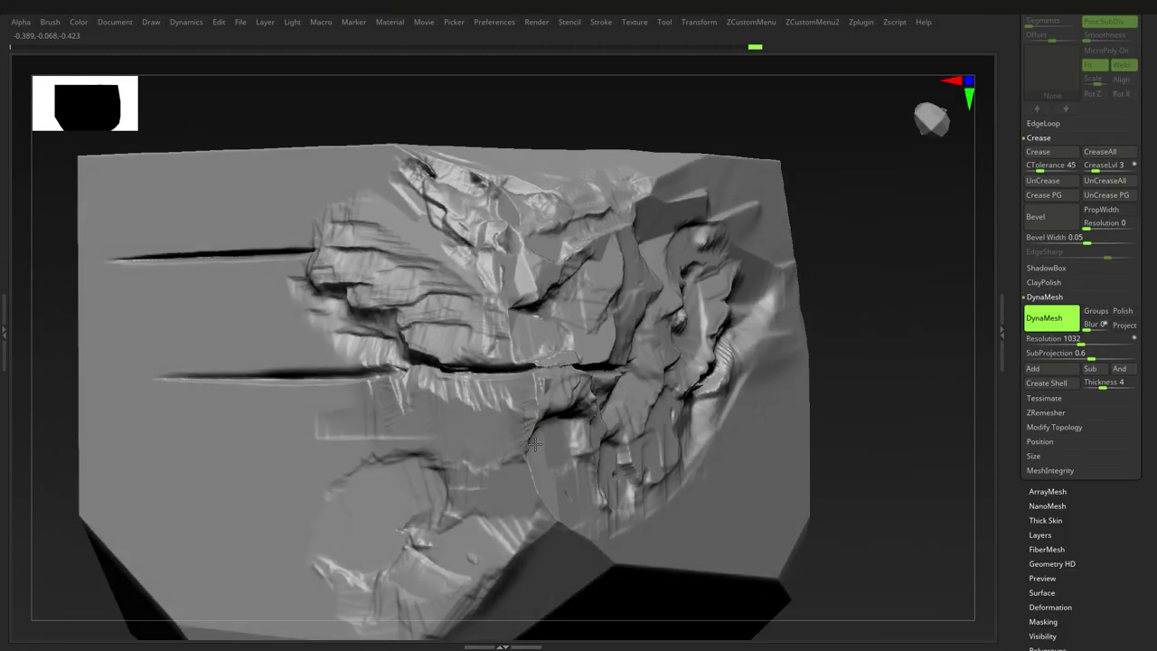
right_click_drag(512, 443, 517, 431)
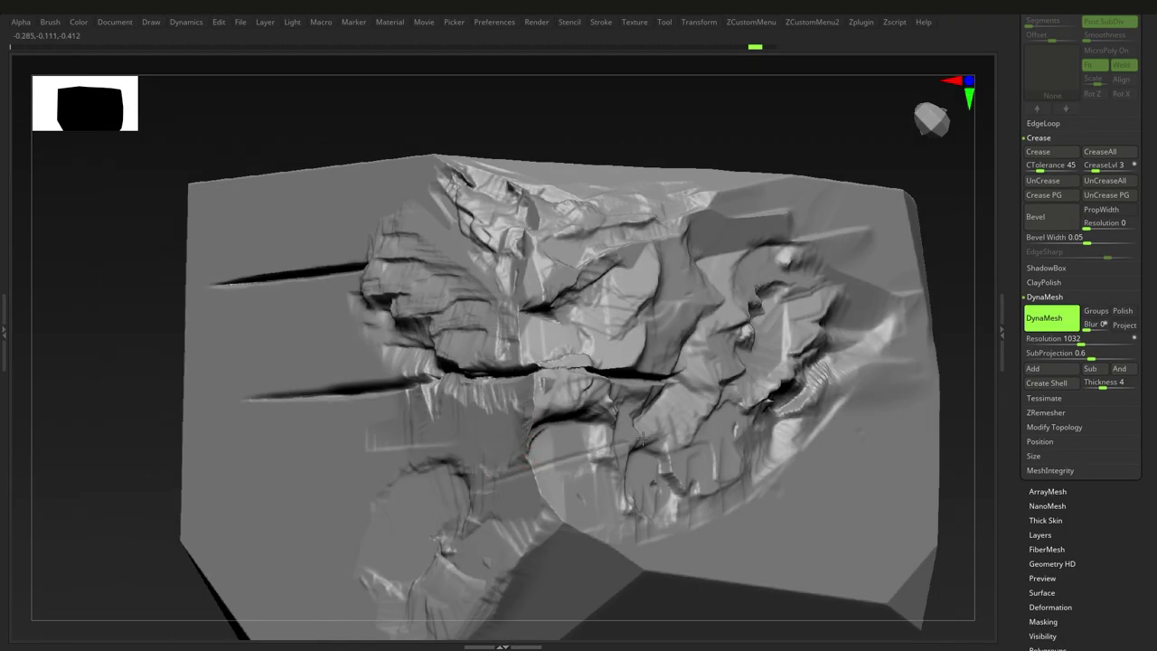
mouse_move(619, 447)
right_mouse_down()
mouse_move(673, 443)
mouse_move(633, 474)
right_mouse_up()
left_click_drag(573, 473, 375, 476)
right_click_drag(452, 470, 579, 461)
left_click_drag(606, 462, 305, 477)
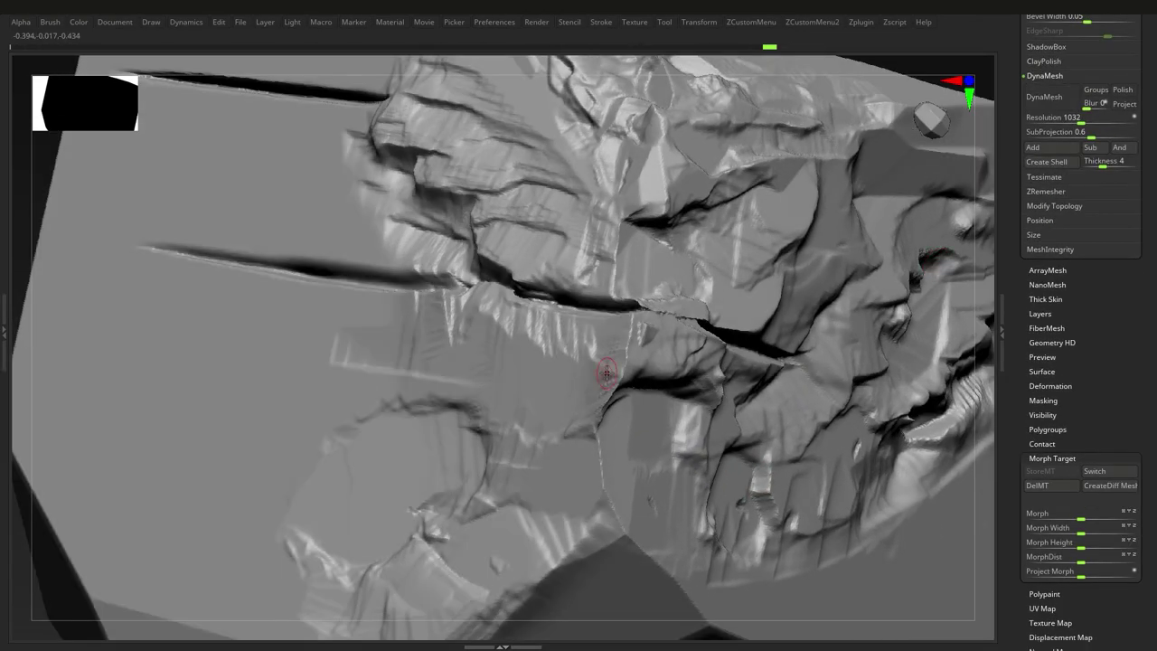
- Cut long parallel horizontal grooves around the rough corner below the long crack
key("space")
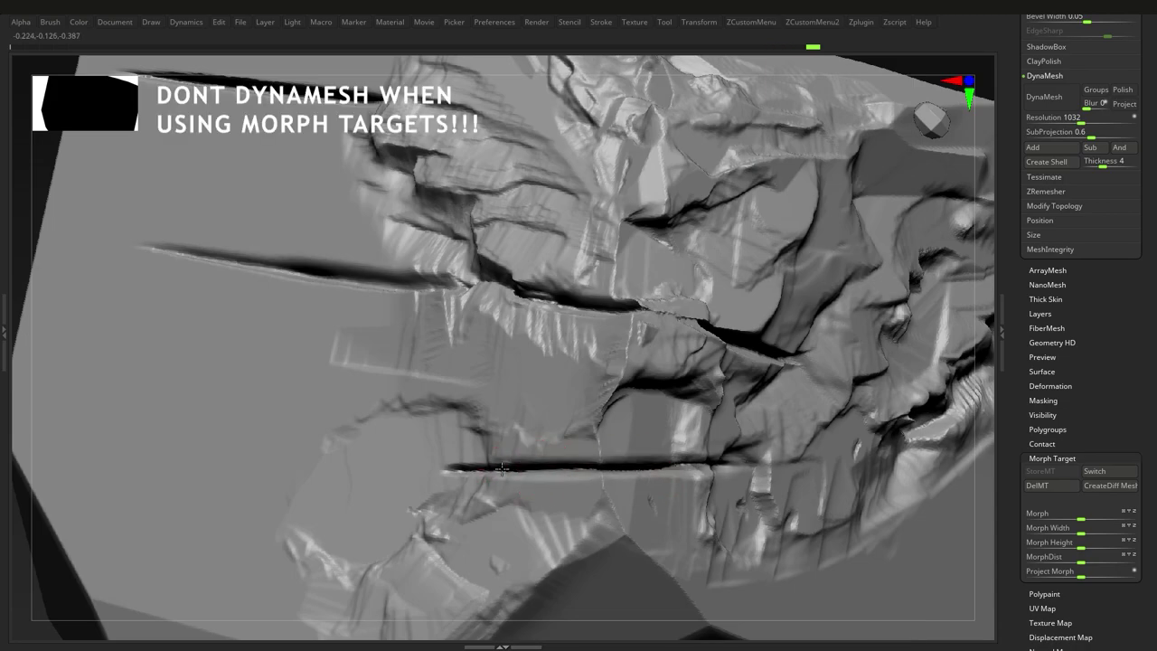
right_click_drag(460, 469, 576, 482)
left_click_drag(576, 473, 355, 470)
right_click_drag(477, 471, 932, 476)
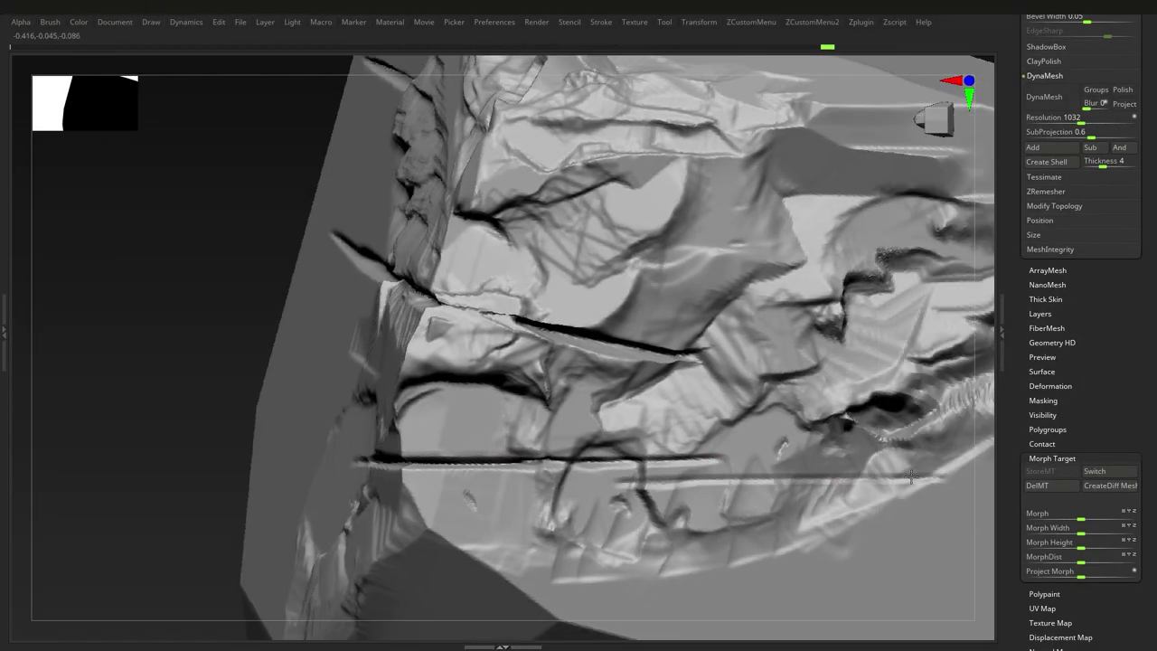
right_click_drag(802, 512, 423, 483)
right_click_drag(542, 457, 868, 452)
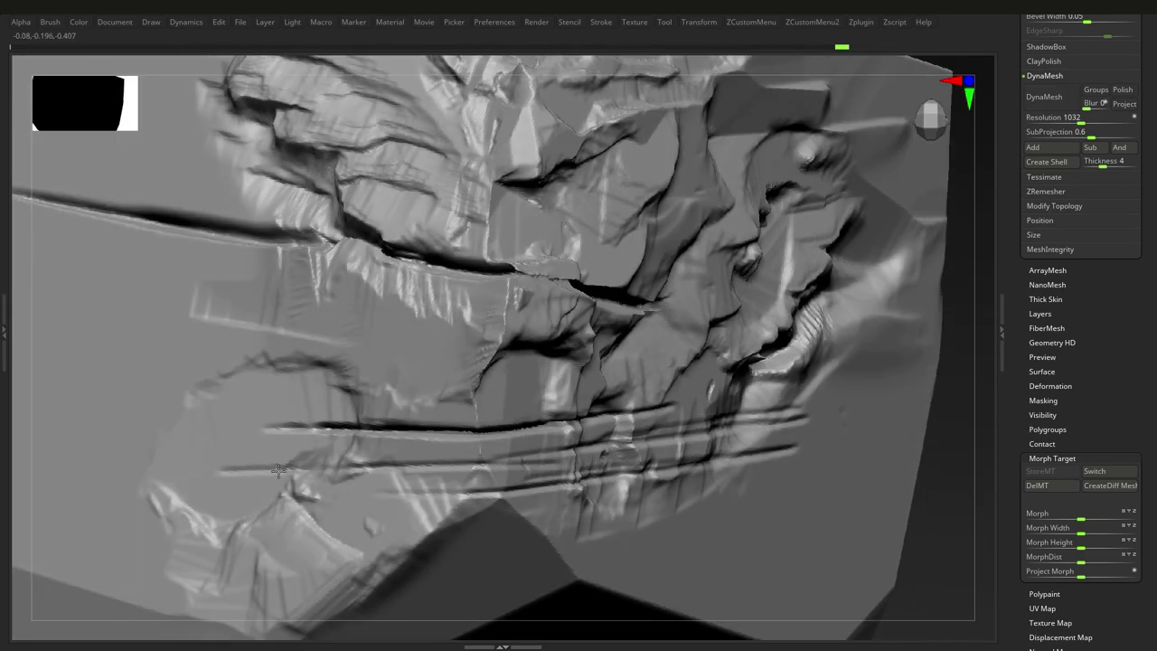
- Add more parallel grooves along the side-face cracks and across the upper part of the rocky face
left_click_drag(307, 246, 36, 206)
right_click_drag(578, 452, 741, 452)
left_click_drag(352, 118, 126, 91)
right_click_drag(687, 452, 509, 458)
right_click_drag(904, 407, 633, 427)
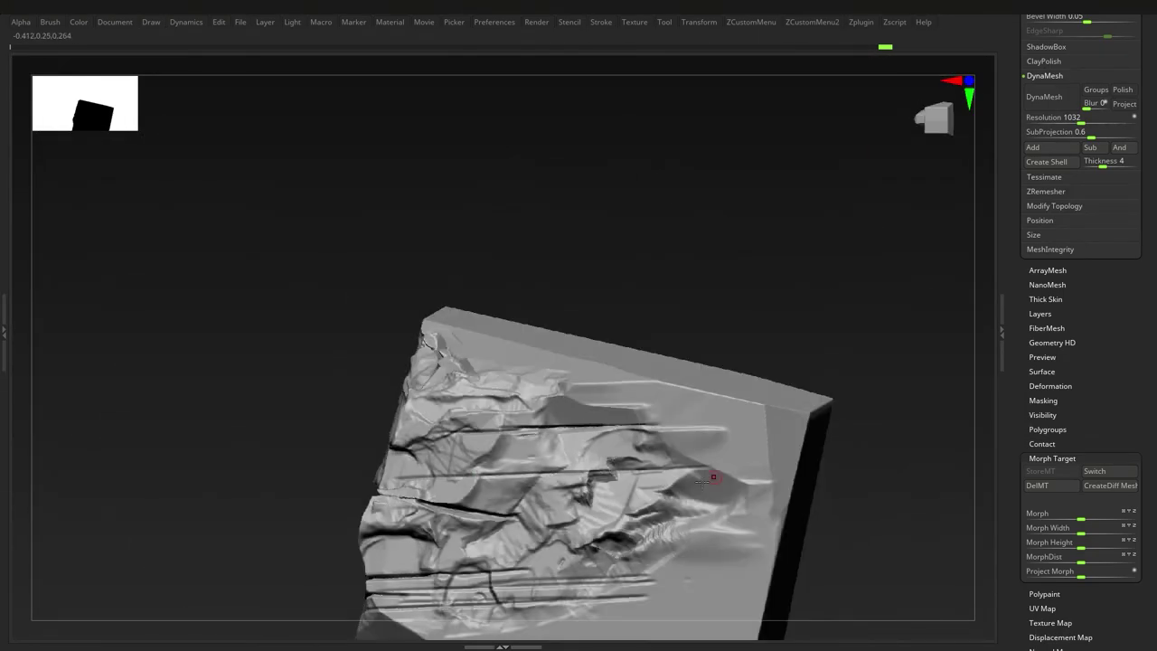
right_click_drag(548, 495, 687, 492)
left_click_drag(492, 542, 285, 556)
right_click_drag(432, 524, 478, 465)
left_click_drag(344, 524, 245, 534)
- Inspect the rough corner and its parallel grooves from several sides of the block
mouse_move(478, 506)
right_mouse_down("alt")
mouse_move(506, 398)
mouse_move(510, 445)
right_mouse_up("alt")
right_click_drag(446, 463, 633, 470)
right_click_drag(633, 470, 723, 475, "ctrl")
right_click(561, 493)
mouse_move(507, 465)
right_mouse_down("ctrl")
mouse_move(592, 447)
mouse_move(732, 493)
mouse_move(859, 506)
right_mouse_up("ctrl")
right_click_drag(553, 545, 504, 530)
left_click_drag(503, 530, 624, 542)
mouse_move(624, 542)
right_mouse_down()
mouse_move(734, 482)
mouse_move(669, 506)
mouse_move(571, 518)
mouse_move(551, 479)
right_mouse_up()
mouse_move(551, 479)
right_mouse_down()
mouse_move(506, 484)
mouse_move(687, 488)
mouse_move(561, 479)
right_mouse_up()
mouse_move(560, 479)
right_mouse_down("ctrl")
mouse_move(578, 561)
mouse_move(534, 498)
right_mouse_up("ctrl")
right_click_drag(534, 497, 599, 507)
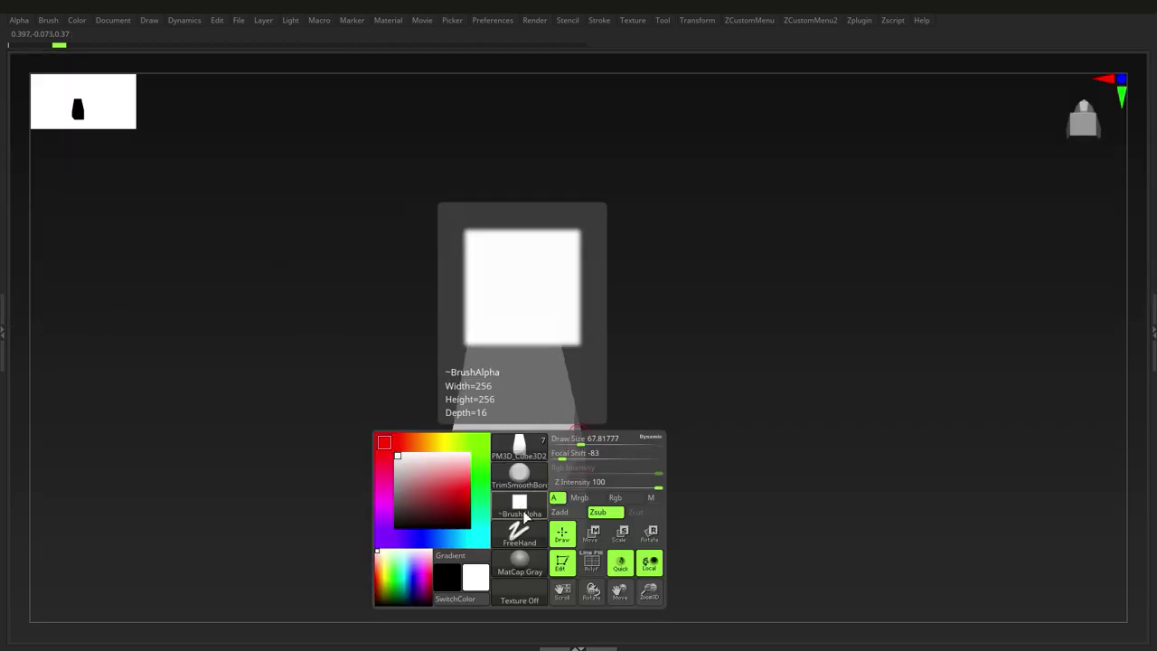
- Cut the first flat ledges into the new block's vertical edges with the TrimSmoothBorder brush and square alpha
left_click(516, 452)
left_click(594, 470)
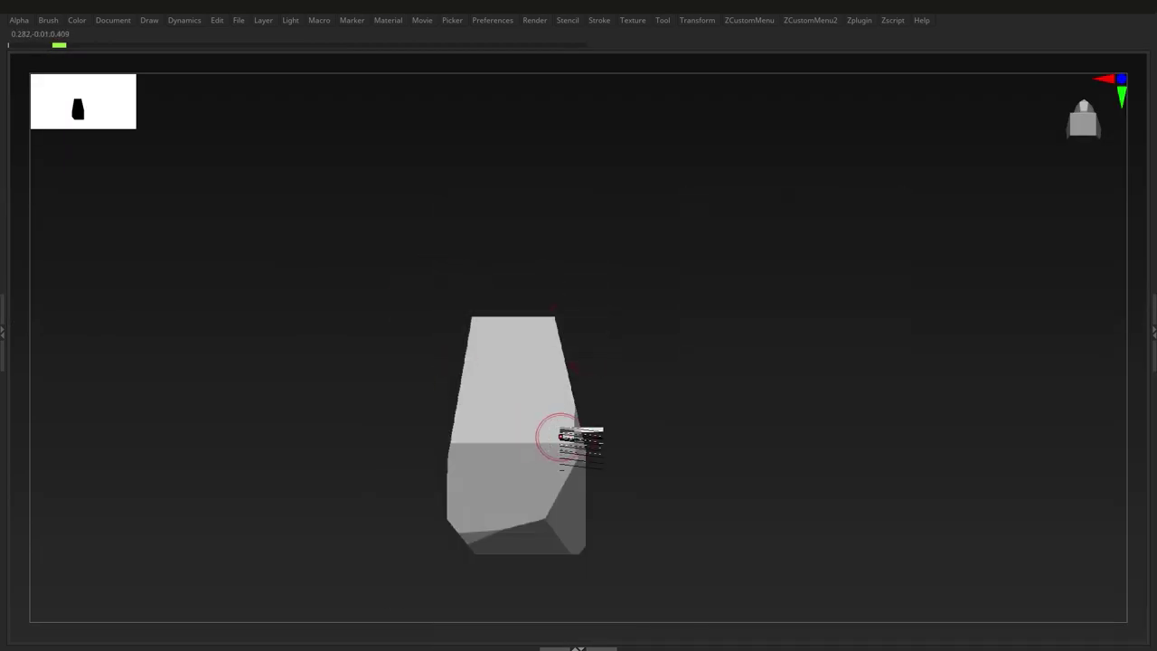
right_click_drag(577, 442, 533, 416)
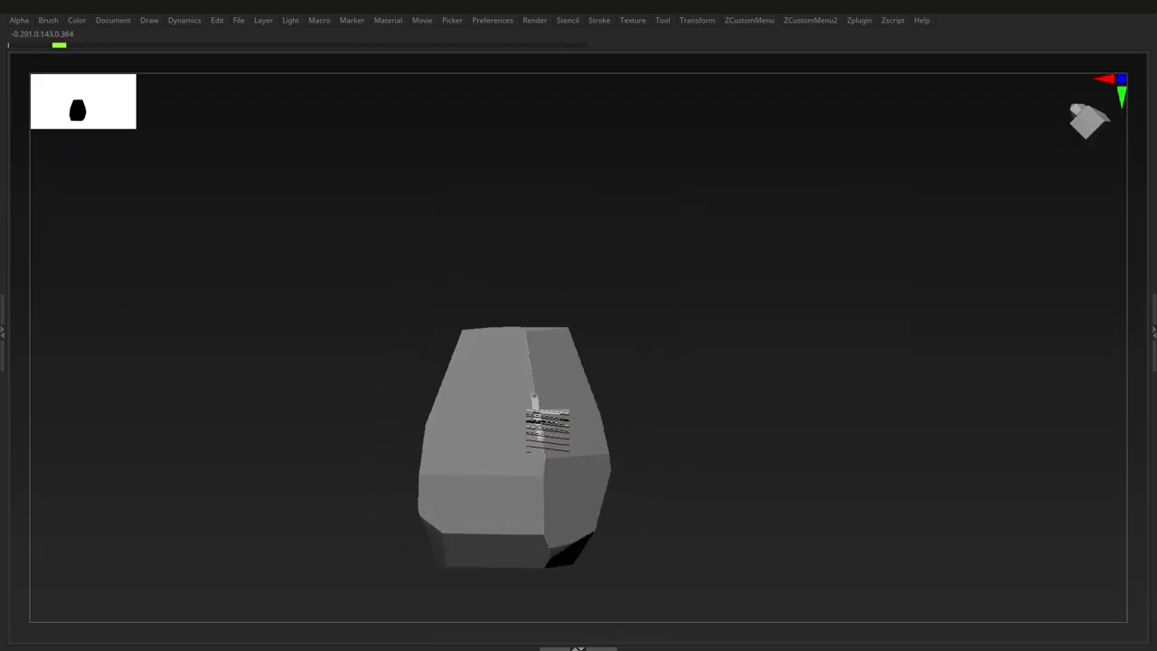
left_click_drag(533, 416, 502, 457)
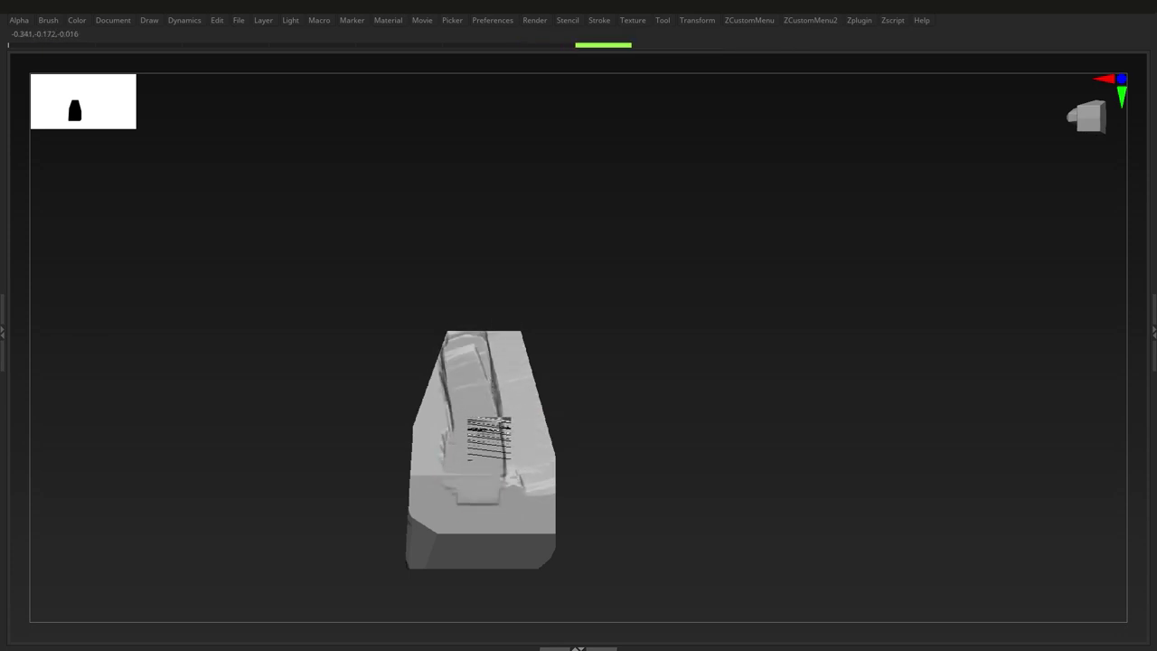
right_click_drag(484, 436, 448, 421)
mouse_move(449, 483)
left_mouse_down()
mouse_move(422, 403)
mouse_move(433, 368)
mouse_move(412, 392)
mouse_move(431, 411)
mouse_move(449, 505)
left_mouse_up()
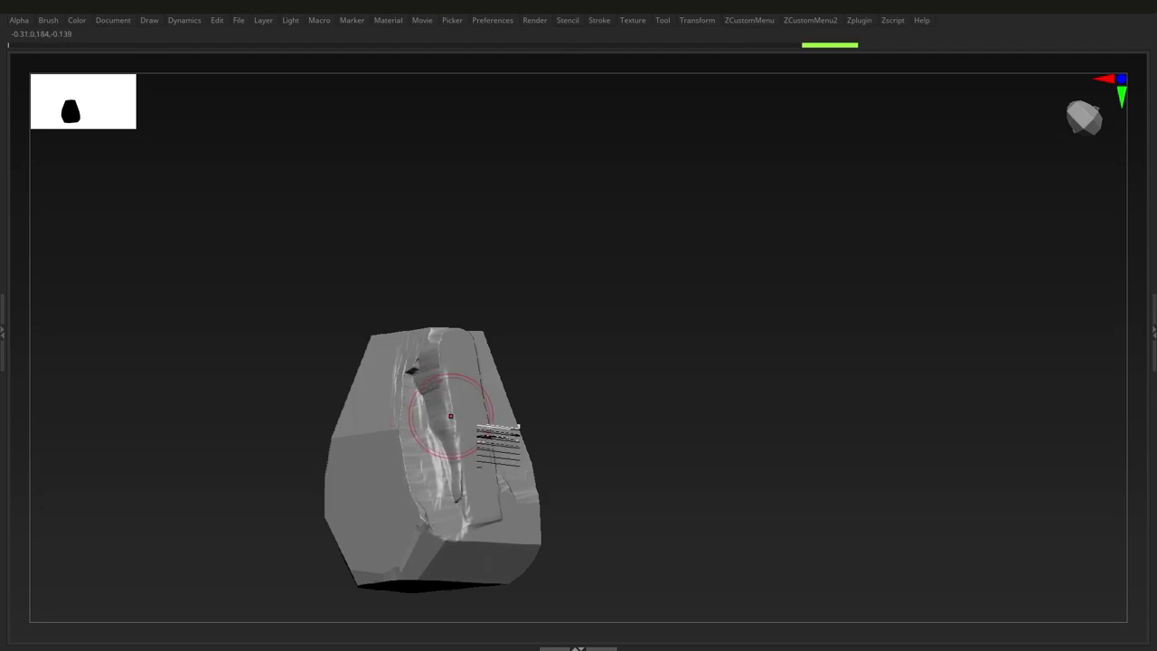
- Gouge a long recess down the chipped corner, repeat the stroke, and remesh the block with DynaMesh
left_click_drag(426, 369, 457, 506)
key("1")
left_click(548, 232)
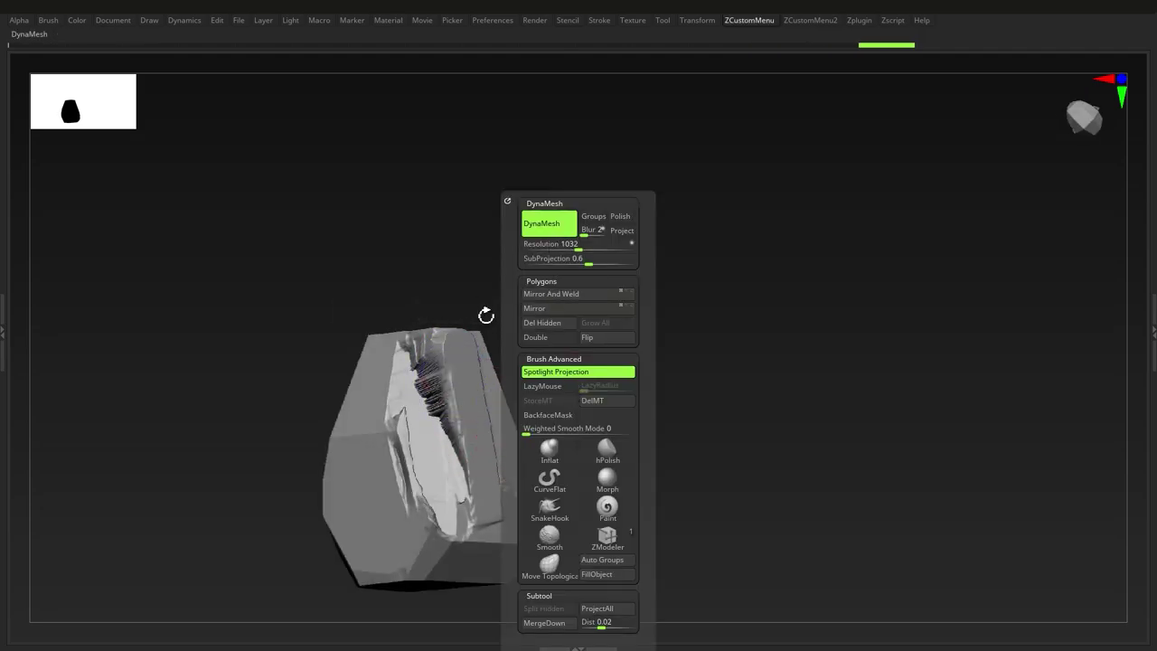
- Smooth the long recess and recut it with vertical trim strokes from varying angles
left_click_drag(438, 373, 416, 397, "shift")
right_click_drag(416, 397, 452, 399)
left_click_drag(428, 365, 456, 387)
right_click_drag(456, 387, 404, 383)
left_click_drag(443, 433, 434, 363)
right_click_drag(434, 363, 471, 379)
left_click_drag(450, 405, 455, 484)
- Trim long vertical ledges down the neighbouring corner of the block, from its upper edge to its base
right_click_drag(578, 443, 504, 422)
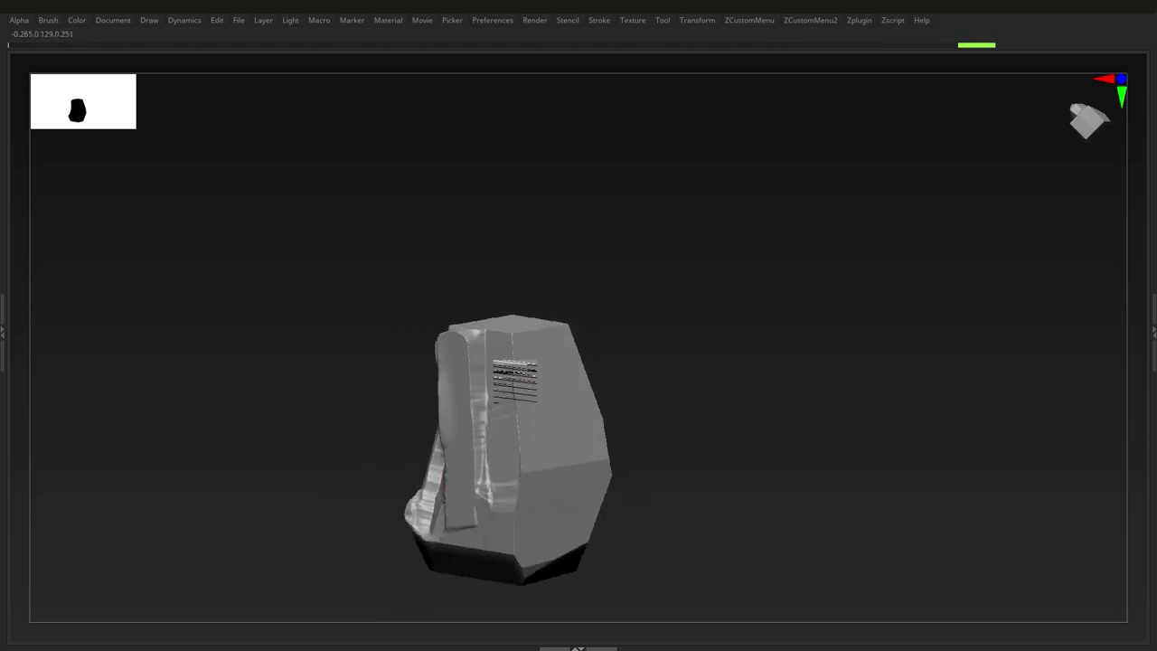
mouse_move(514, 482)
left_mouse_down()
mouse_move(531, 476)
mouse_move(521, 333)
left_mouse_up()
right_click_drag(521, 333, 576, 362)
left_click_drag(506, 380, 499, 525)
right_click_drag(623, 407, 571, 398)
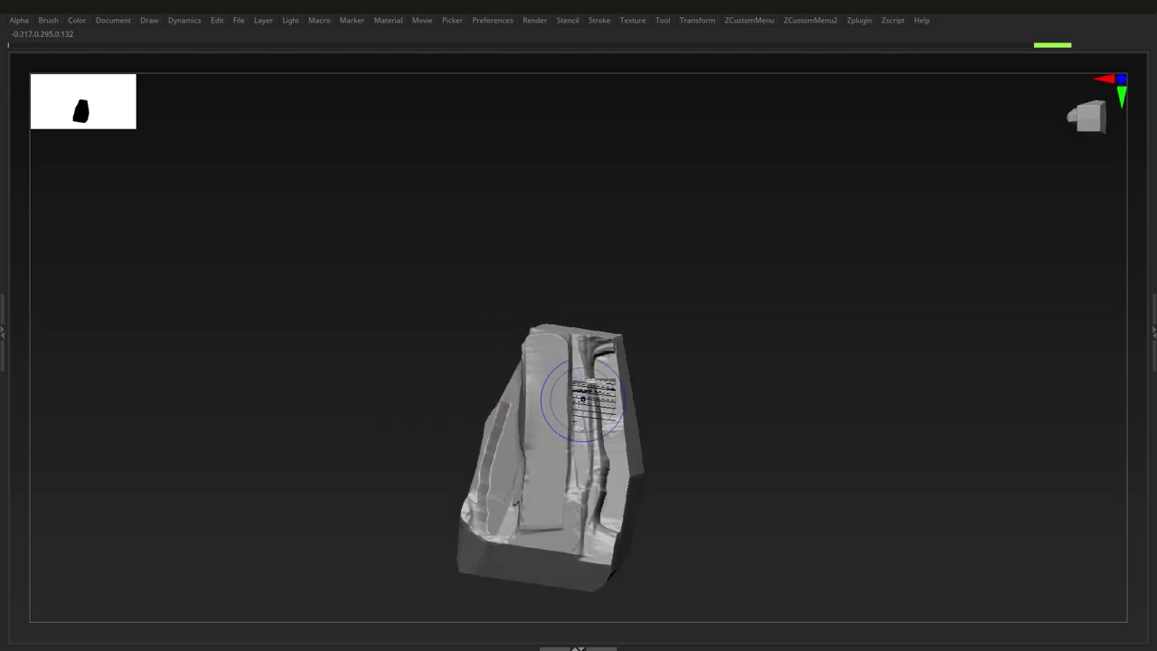
left_click_drag(572, 397, 581, 479)
- Flatten a long facet down the adjacent corner and cut a deep step near its lower end
right_click_drag(615, 425, 580, 398)
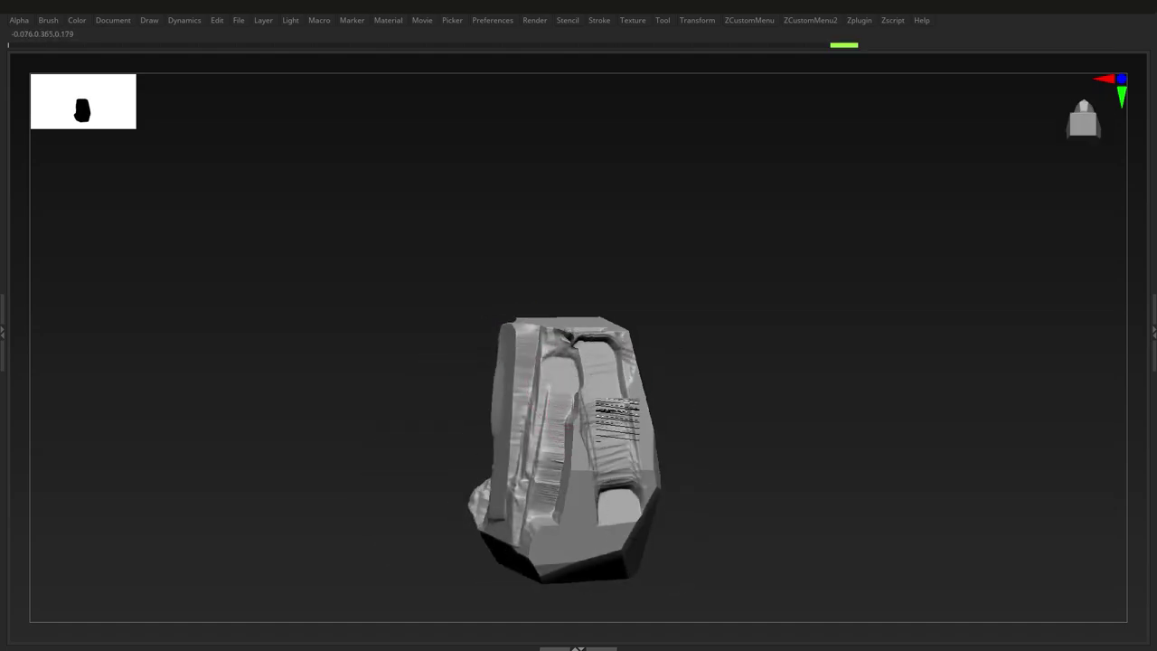
left_click_drag(601, 403, 612, 475)
right_click_drag(612, 475, 606, 419)
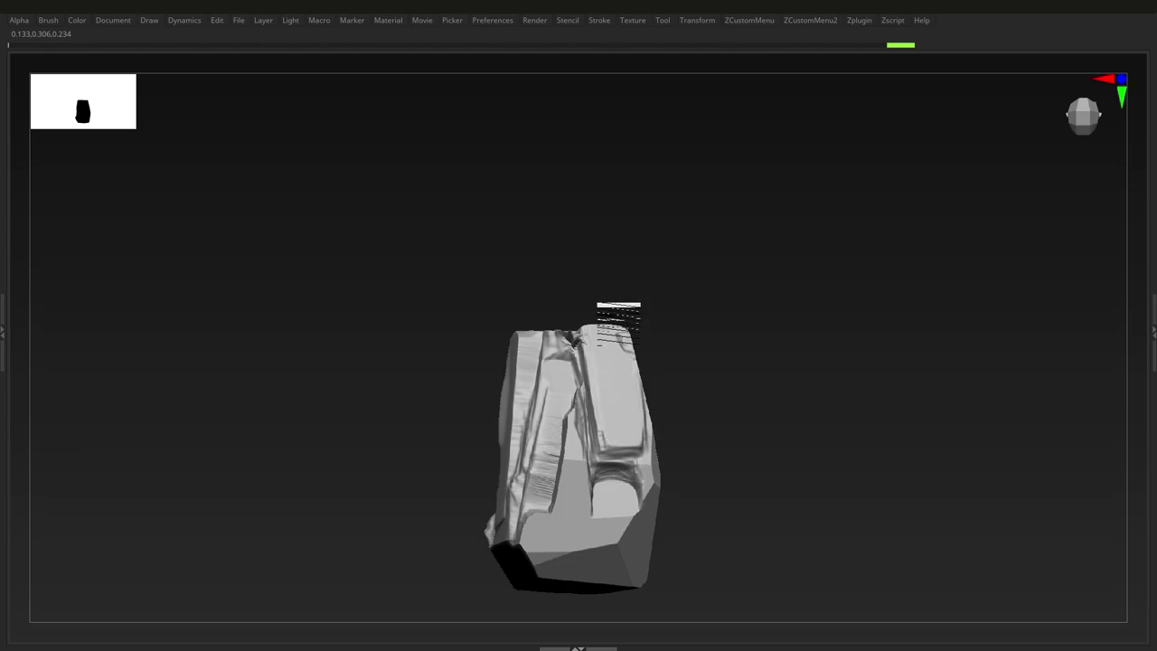
left_click_drag(630, 472, 645, 473)
right_click_drag(646, 474, 614, 488)
left_click_drag(615, 488, 633, 479)
right_click_drag(633, 479, 584, 441)
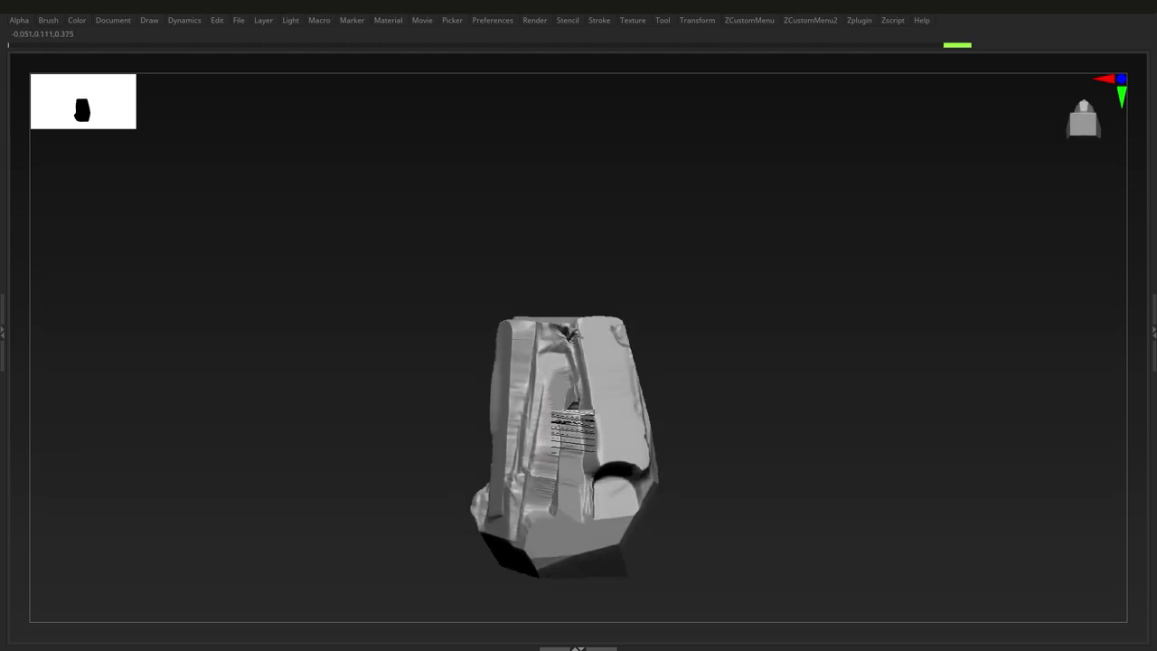
- Chip small ledges beside the long facet and around the step at its lower end
right_click_drag(576, 380, 610, 465)
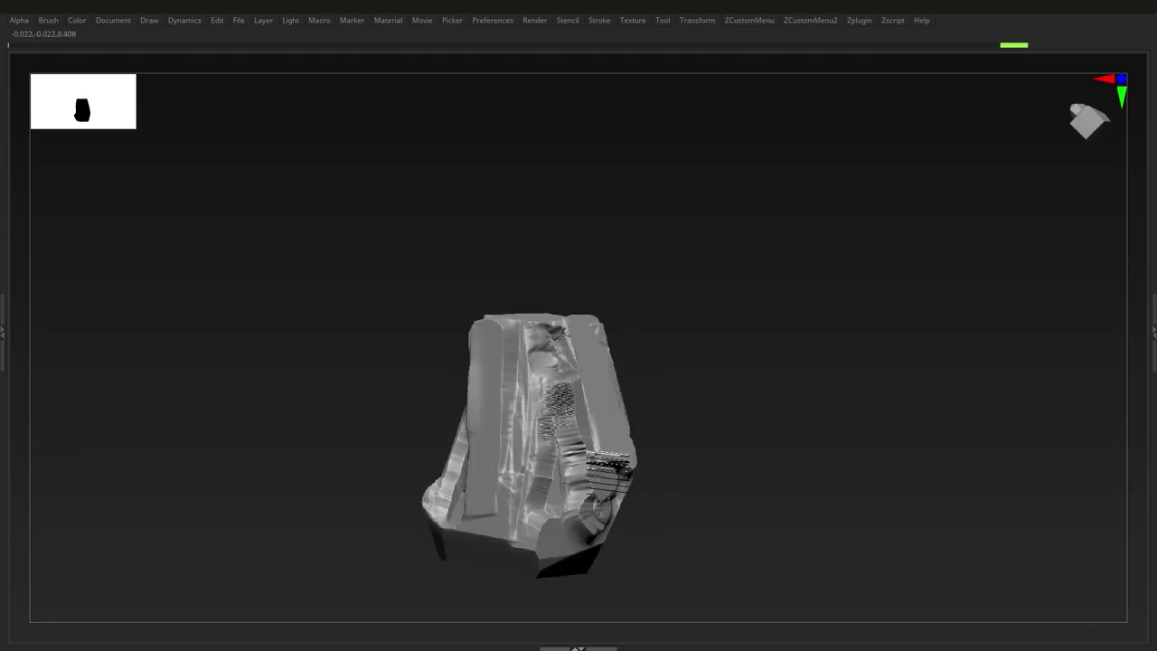
left_click_drag(567, 433, 566, 413)
right_click_drag(567, 413, 633, 414)
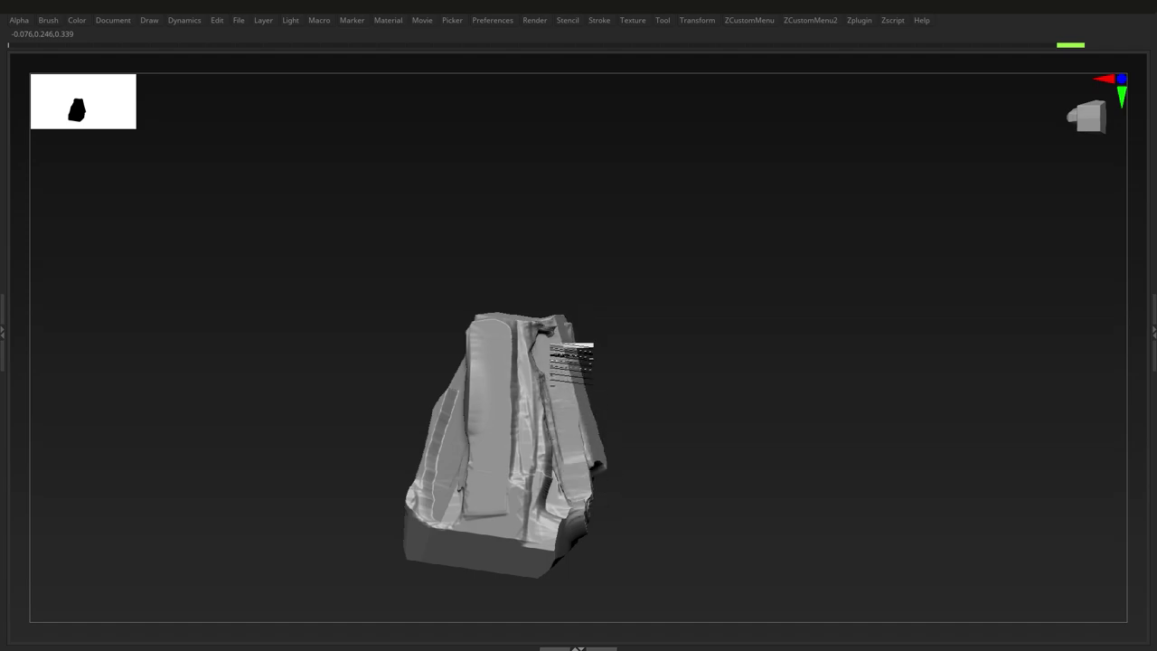
left_click_drag(573, 400, 571, 416)
right_click_drag(571, 416, 542, 380)
left_click_drag(542, 381, 559, 402)
right_click_drag(558, 402, 572, 434)
left_click_drag(571, 434, 554, 414)
mouse_move(565, 398)
right_mouse_down()
mouse_move(542, 393)
mouse_move(551, 398)
right_mouse_up()
- Reposition block copies with the gizmo so they overlap the original as one rock cluster
key("w")
left_click_drag(539, 463, 577, 463)
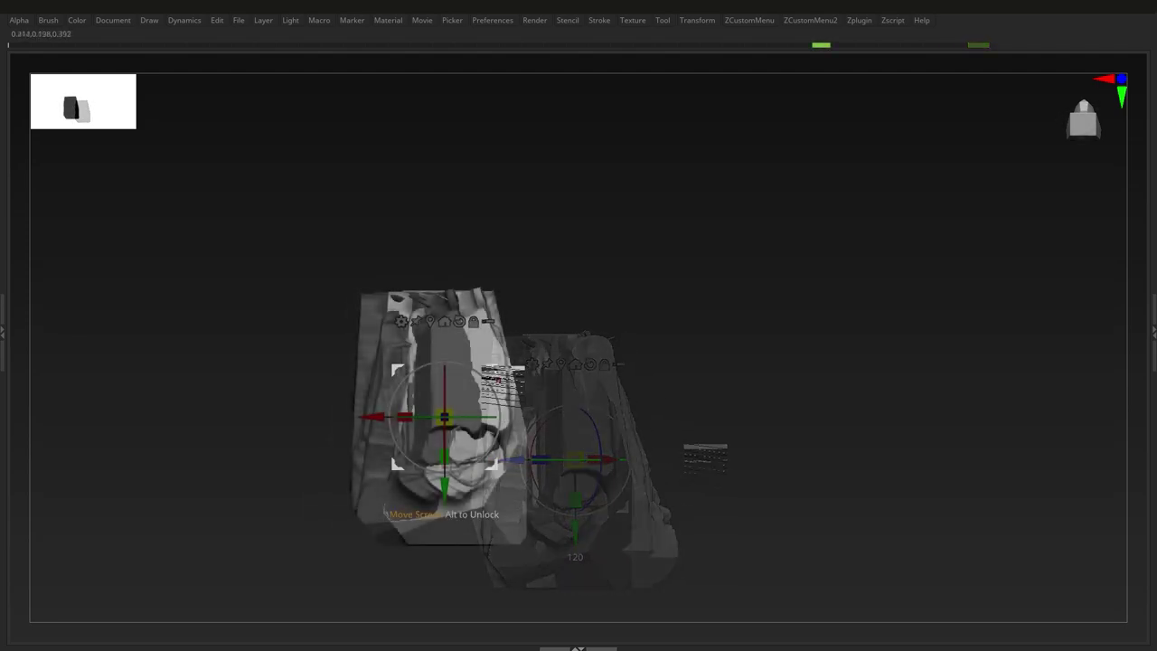
left_click_drag(498, 380, 522, 368)
right_click_drag(523, 368, 564, 389)
left_click_drag(564, 388, 589, 401)
left_click_drag(668, 360, 667, 394)
- Carve ledges into the smooth faces of the overlapping blocks and undo the last stroke
right_click_drag(632, 425, 683, 413)
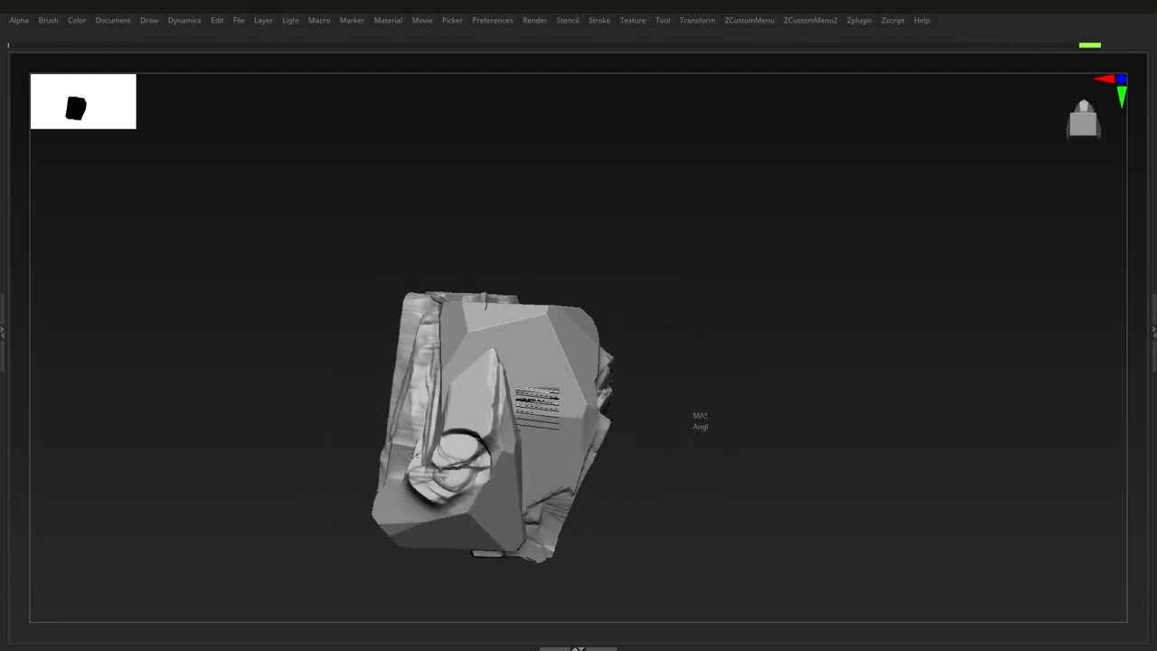
right_click_drag(537, 373, 474, 374)
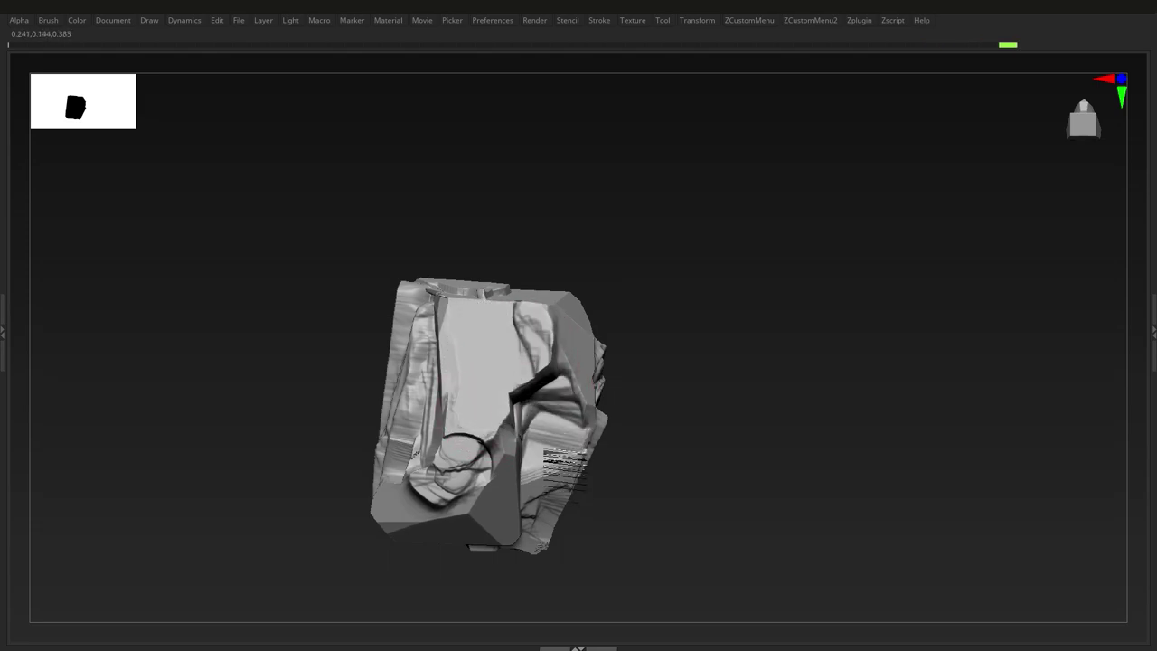
right_click_drag(564, 489, 542, 375)
left_click_drag(542, 375, 574, 354)
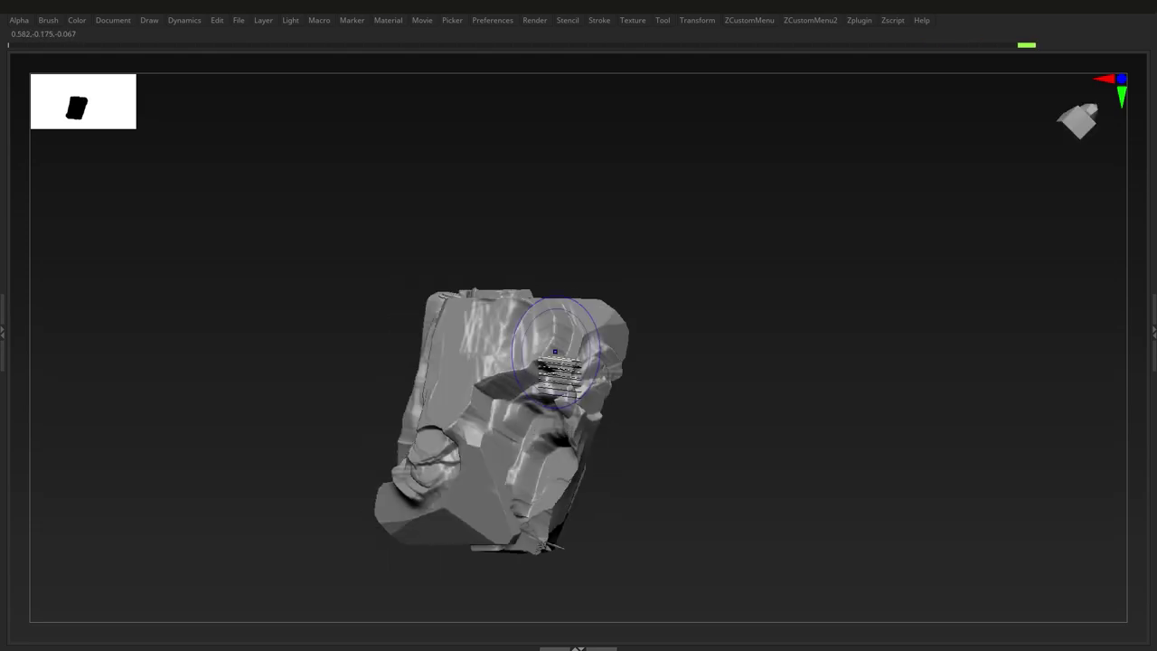
right_click_drag(574, 353, 479, 443)
left_click_drag(479, 443, 449, 474)
left_click_drag(485, 400, 480, 443)
mouse_move(479, 443)
right_mouse_down()
mouse_move(542, 413)
mouse_move(534, 452)
right_mouse_up()
key("ctrl+z")
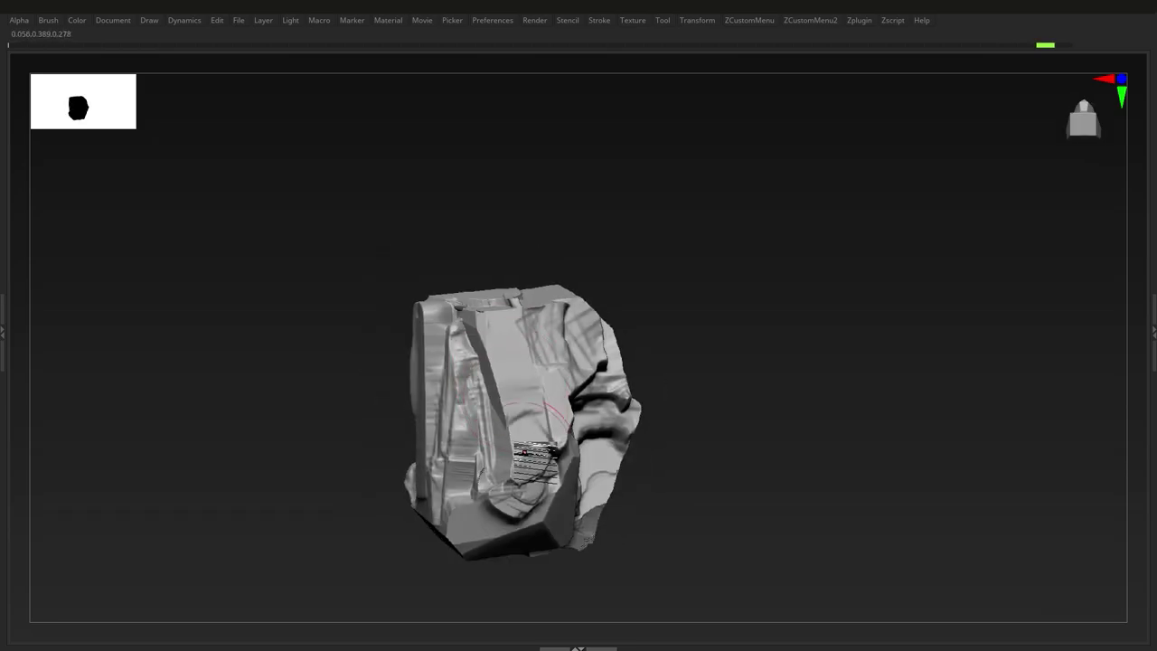
- Chip the lower front corner and the side recesses of the rock, undoing the last stroke
left_click_drag(533, 452, 520, 493)
right_click_drag(519, 493, 465, 462)
left_click_drag(450, 357, 455, 407)
mouse_move(454, 406)
right_mouse_down()
mouse_move(490, 463)
mouse_move(551, 488)
right_mouse_up()
left_click_drag(506, 434, 522, 459)
mouse_move(521, 459)
right_mouse_down()
mouse_move(480, 470)
mouse_move(531, 455)
right_mouse_up()
left_click_drag(533, 407, 539, 443)
key("ctrl+z")
- Adjust the brush size, cut grooves across the rock's back face and lower edge, and smooth a small spot
key("s")
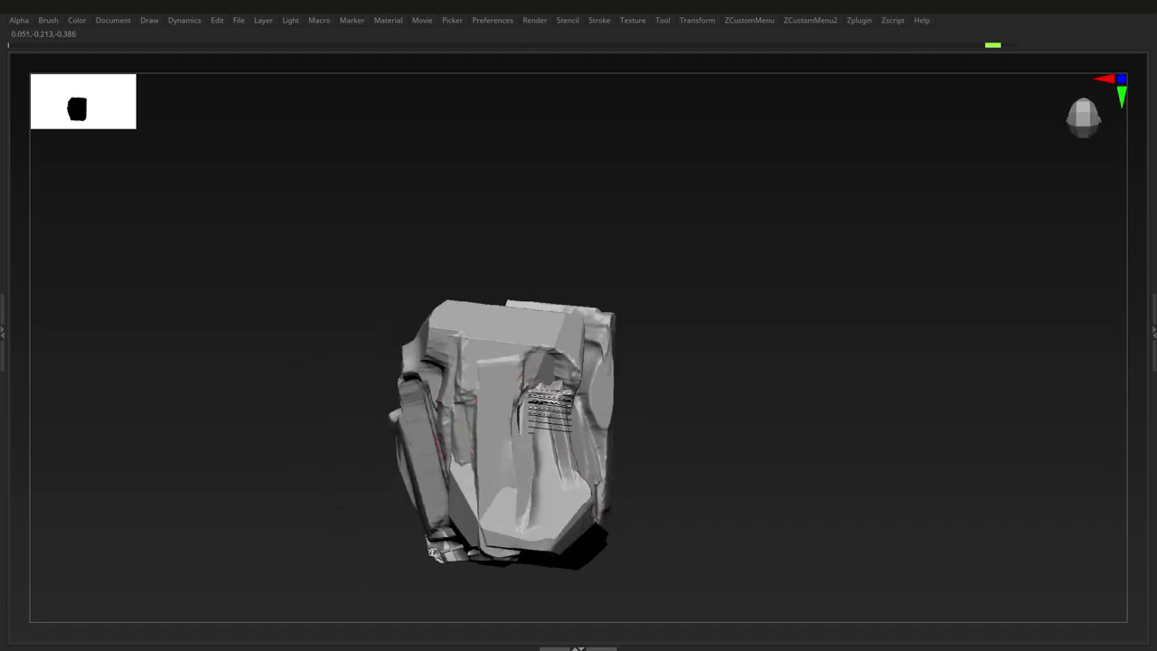
left_click_drag(546, 372, 542, 412)
mouse_move(543, 411)
right_mouse_down()
mouse_move(536, 405)
mouse_move(522, 430)
mouse_move(562, 465)
mouse_move(567, 425)
right_mouse_up()
mouse_move(568, 448)
left_mouse_down()
mouse_move(473, 444)
mouse_move(506, 461)
left_mouse_up()
right_click_drag(506, 461, 480, 484)
left_click_drag(480, 484, 515, 506)
right_click_drag(516, 506, 474, 472)
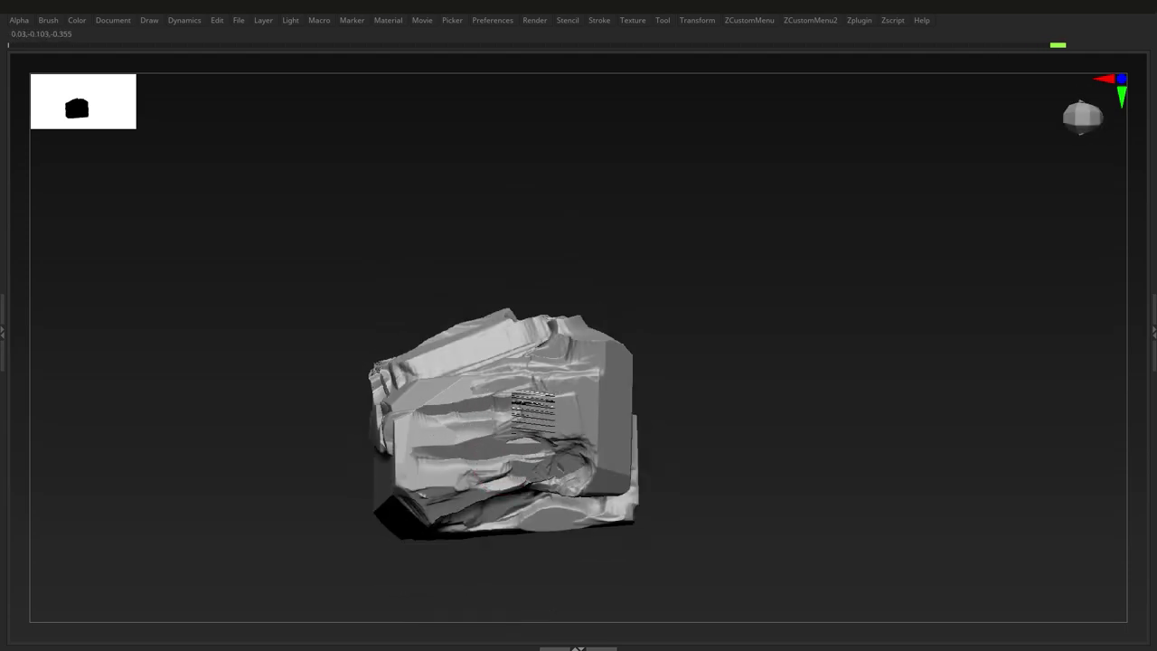
left_click_drag(566, 379, 571, 385, "shift")
- Duplicate the rock with the gizmo and place the copy below and beside the original
right_click_drag(572, 385, 615, 427)
key("w")
left_click_drag(554, 363, 534, 304, "ctrl")
left_click_drag(532, 282, 412, 443)
left_click_drag(417, 470, 420, 483)
key("q")
- Place a second rock copy alongside the first one and merge all three rocks with DynaMesh
left_click_drag(412, 441, 583, 431, "ctrl")
mouse_move(536, 461)
left_mouse_down()
mouse_move(537, 477)
mouse_move(550, 475)
left_mouse_up()
key("q")
right_click_drag(696, 447, 723, 432)
left_click_drag(723, 429, 764, 470, "ctrl")
left_click_drag(736, 443, 753, 442, "ctrl")
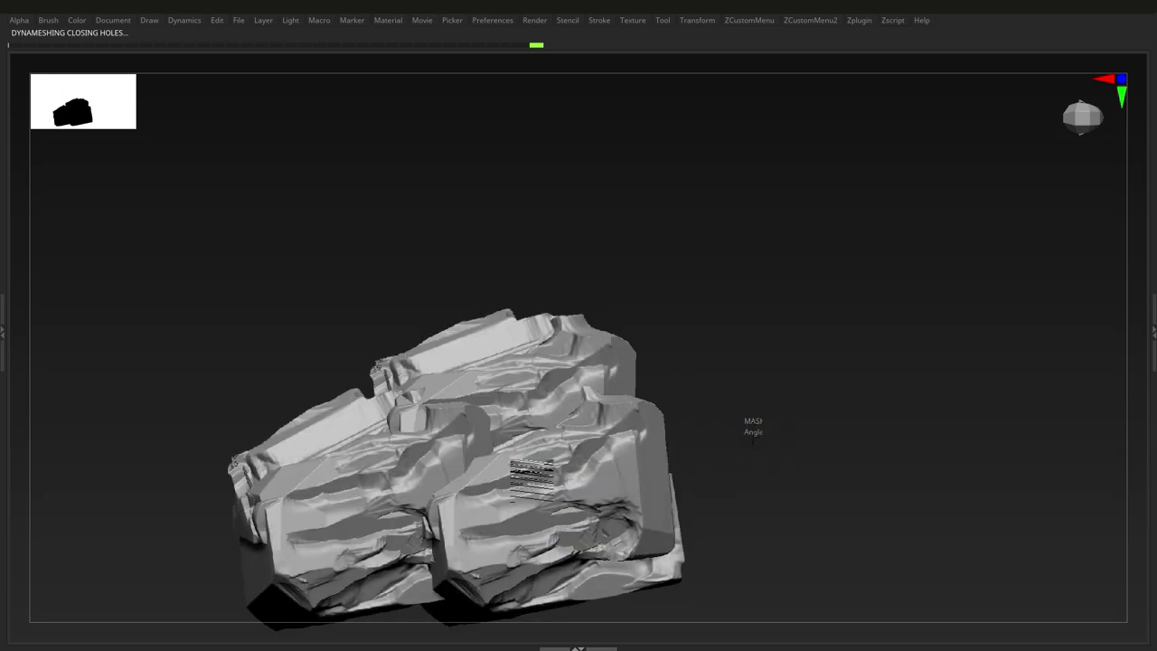
- Resize the brush, trim the seams between the lower rocks to blend them together, and update the DynaMesh
right_click_drag(753, 335, 769, 253)
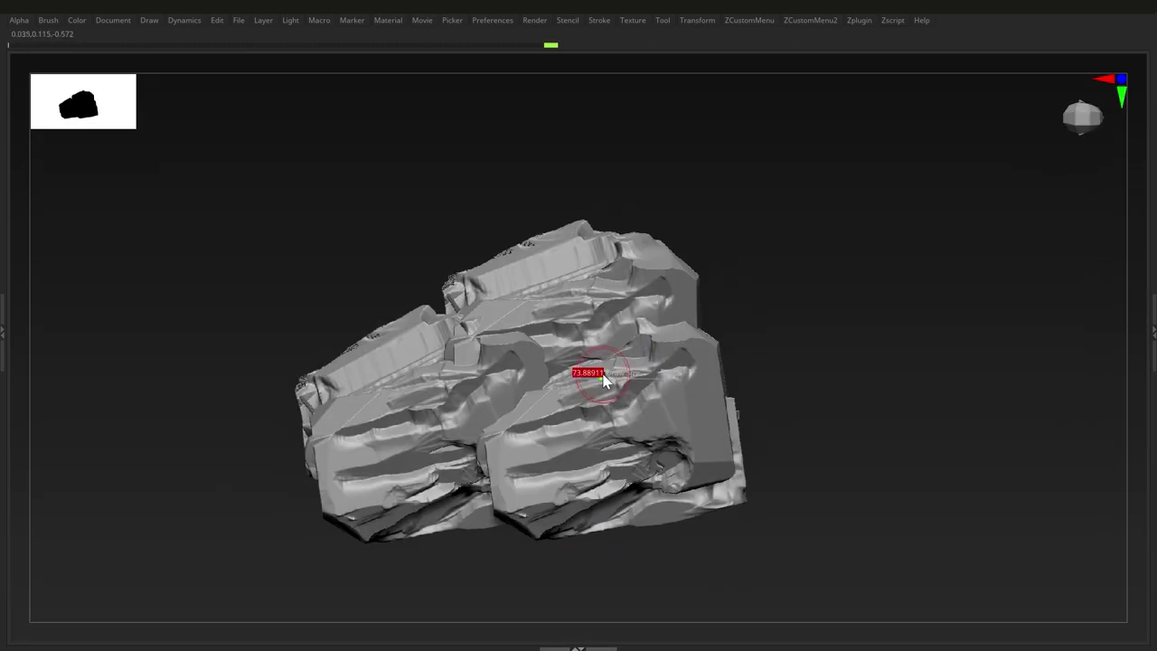
right_click_drag(606, 380, 598, 381)
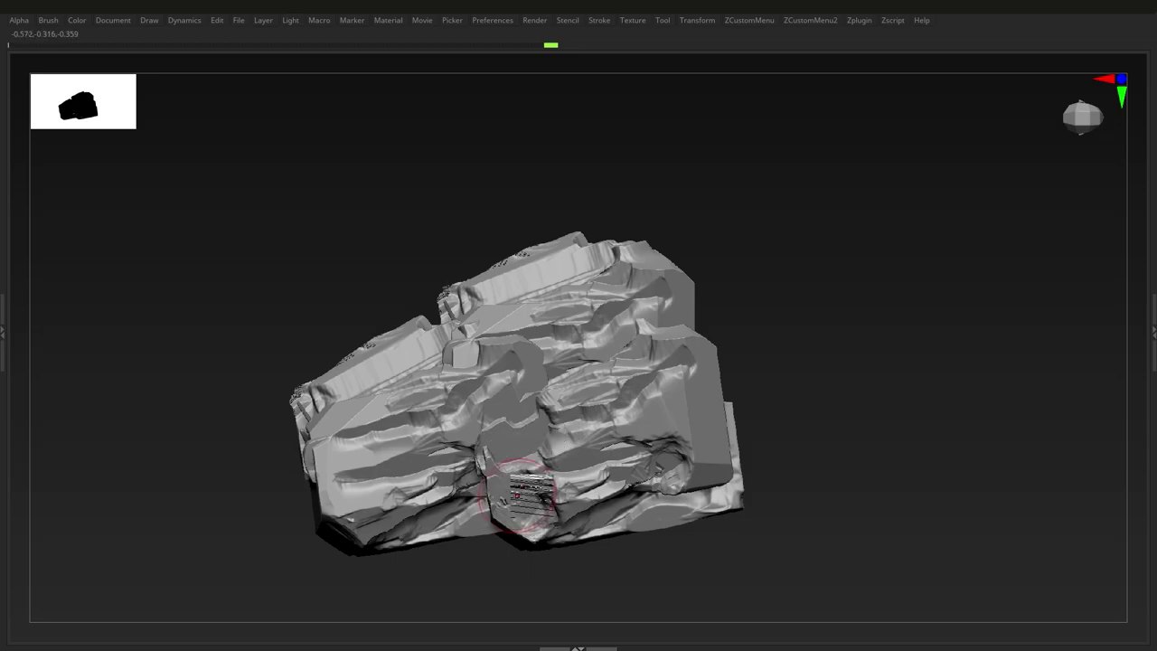
right_click_drag(521, 496, 506, 512)
left_click_drag(495, 517, 436, 528)
right_click_drag(435, 528, 453, 439)
mouse_move(454, 439)
left_mouse_down()
mouse_move(599, 477)
mouse_move(470, 503)
mouse_move(551, 480)
left_mouse_up()
mouse_move(534, 448)
right_mouse_down()
mouse_move(517, 488)
mouse_move(543, 529)
right_mouse_up()
left_click_drag(701, 493, 818, 498, "ctrl")
- Cut flat facets and scratches into the sloping upper faces of the merged rock
mouse_move(531, 362)
right_mouse_down("alt")
mouse_move(587, 440)
mouse_move(571, 432)
right_mouse_up("alt")
left_click_drag(479, 340, 442, 383)
right_click_drag(443, 383, 463, 416, "alt")
left_click_drag(458, 405, 488, 372)
mouse_move(592, 301)
left_mouse_down()
mouse_move(726, 280)
mouse_move(561, 312)
left_mouse_up()
mouse_move(504, 380)
left_mouse_down()
mouse_move(460, 411)
mouse_move(517, 384)
left_mouse_up()
- Trim long strokes across the lower ledges and underside of the merged rock, then undo the excess trimming
mouse_move(616, 447)
right_mouse_down("alt")
mouse_move(559, 437)
mouse_move(556, 414)
right_mouse_up("alt")
mouse_move(569, 373)
left_mouse_down()
mouse_move(535, 369)
mouse_move(525, 437)
mouse_move(414, 532)
left_mouse_up()
mouse_move(633, 534)
left_mouse_down()
mouse_move(765, 507)
mouse_move(535, 573)
mouse_move(452, 567)
left_mouse_up()
mouse_move(687, 541)
right_mouse_down()
mouse_move(595, 456)
mouse_move(550, 445)
right_mouse_up()
mouse_move(586, 436)
left_mouse_down()
mouse_move(527, 422)
mouse_move(388, 432)
mouse_move(345, 500)
mouse_move(441, 470)
mouse_move(429, 469)
left_mouse_up()
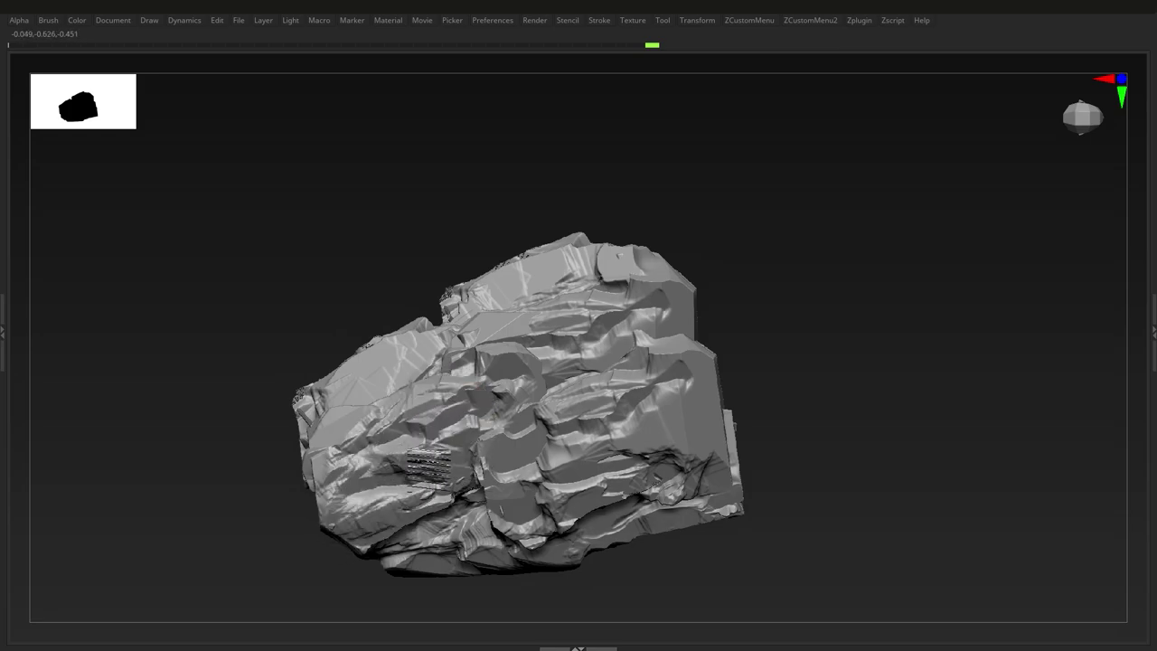
key("ctrl+z")
- Flatten facets along the lower ledges, bottom edge and smooth end of the merged rock
left_click_drag(335, 459, 366, 520)
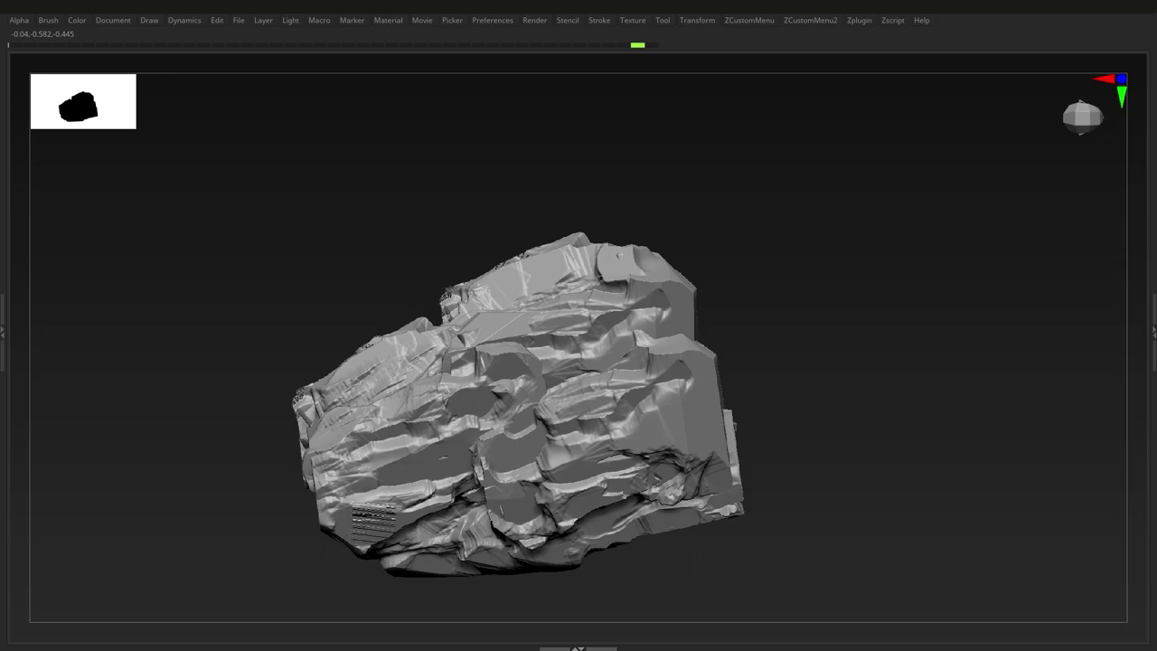
mouse_move(384, 570)
left_mouse_down()
mouse_move(529, 443)
mouse_move(539, 368)
mouse_move(693, 395)
mouse_move(682, 471)
mouse_move(603, 523)
left_mouse_up()
mouse_move(673, 439)
left_mouse_down()
mouse_move(713, 434)
mouse_move(710, 411)
mouse_move(691, 439)
mouse_move(695, 374)
left_mouse_up()
left_click_drag(695, 507, 697, 472)
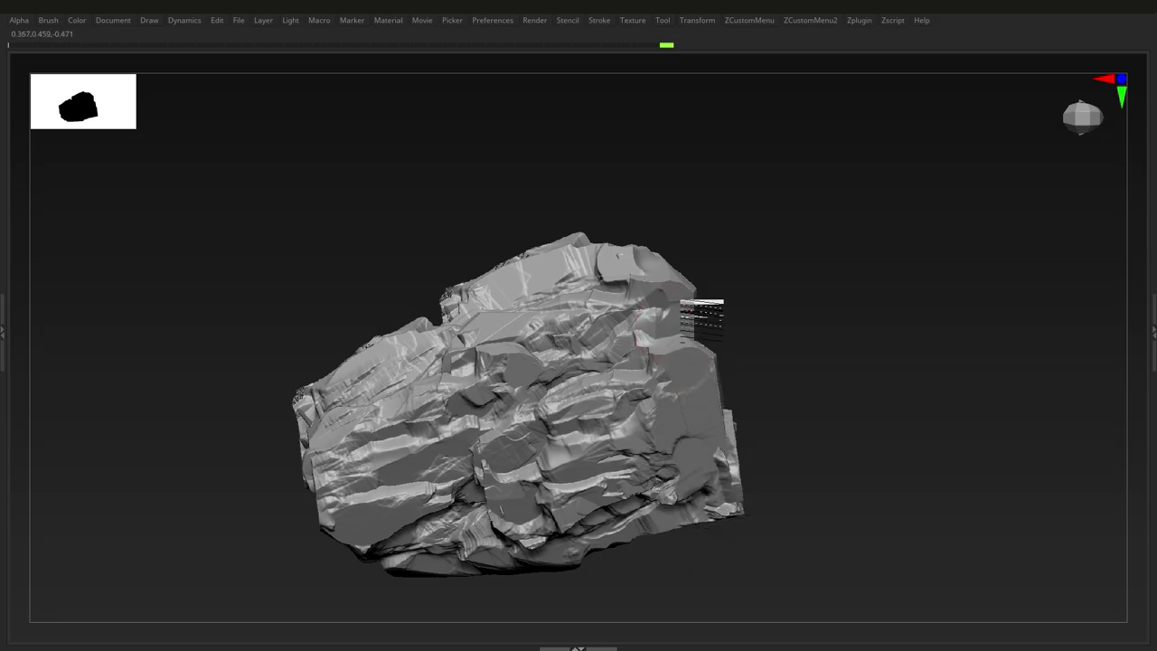
left_click_drag(661, 332, 667, 307)
- Undo the last two changes and store a morph target for the merged rock
mouse_move(667, 307)
right_mouse_down()
mouse_move(591, 396)
mouse_move(557, 488)
mouse_move(579, 489)
mouse_move(570, 506)
mouse_move(550, 480)
mouse_move(578, 471)
right_mouse_up()
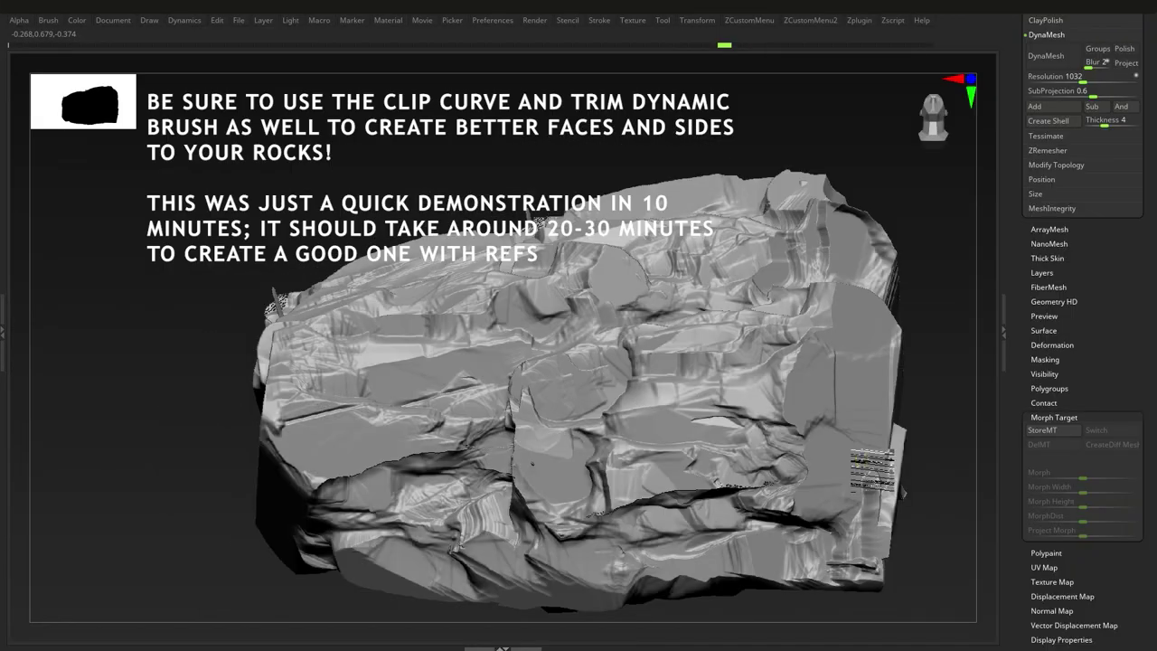
key("ctrl+z")
key("ctrl+z")
left_click(1046, 430)
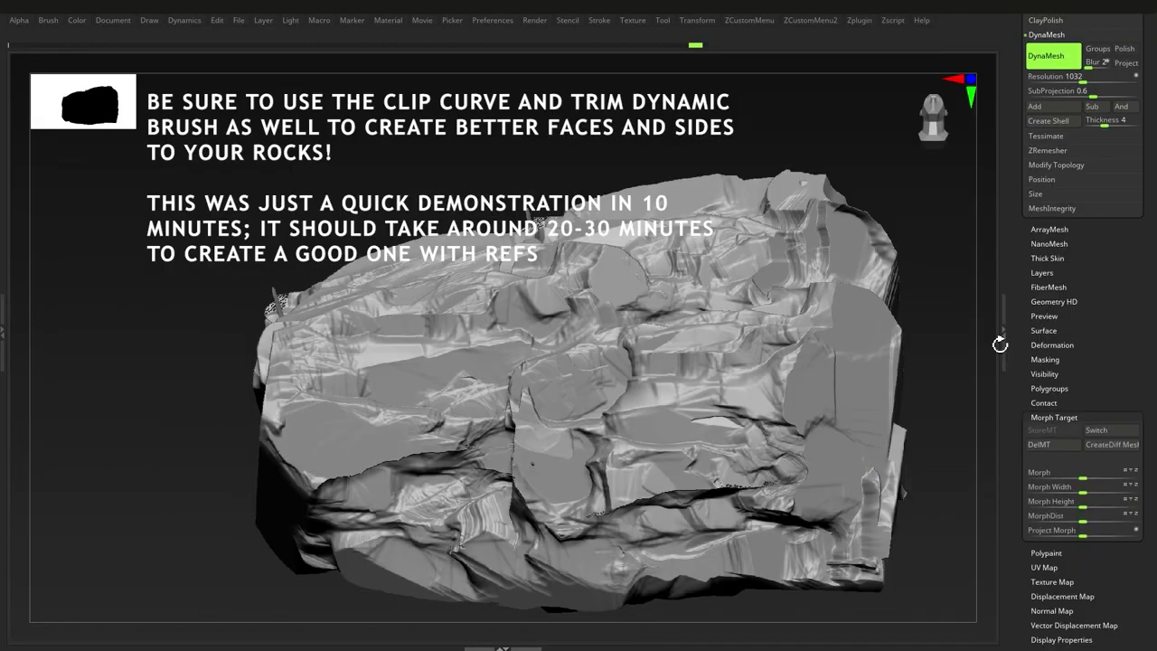
double_click(1000, 341)
- Score long parallel diagonal cracks across the whole rock face with the DamStandard brush
key("b")
key("d")
key("s")
left_click_drag(392, 456, 863, 362)
left_click_drag(384, 431, 922, 319)
left_click_drag(592, 483, 971, 404)
left_click_drag(891, 264, 567, 330)
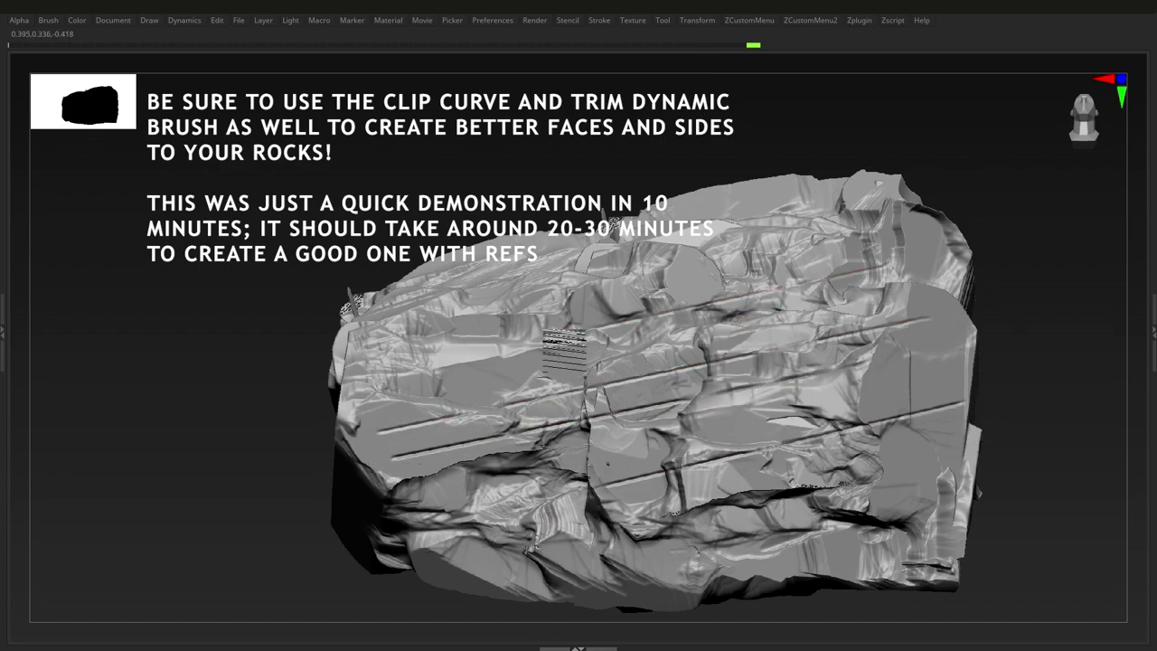
left_click_drag(668, 592, 907, 536)
right_click_drag(839, 440, 774, 464, "alt")
left_click_drag(784, 422, 893, 393)
- Switch brushes and fade parts of the diagonal cracks back into the rock face, checking them close up
right_click_drag(868, 425, 673, 465)
key("F1")
key("F2")
left_click(571, 335)
right_click_drag(571, 335, 547, 442, "ctrl")
mouse_move(547, 443)
right_mouse_down()
mouse_move(486, 437)
mouse_move(564, 430)
right_mouse_up()
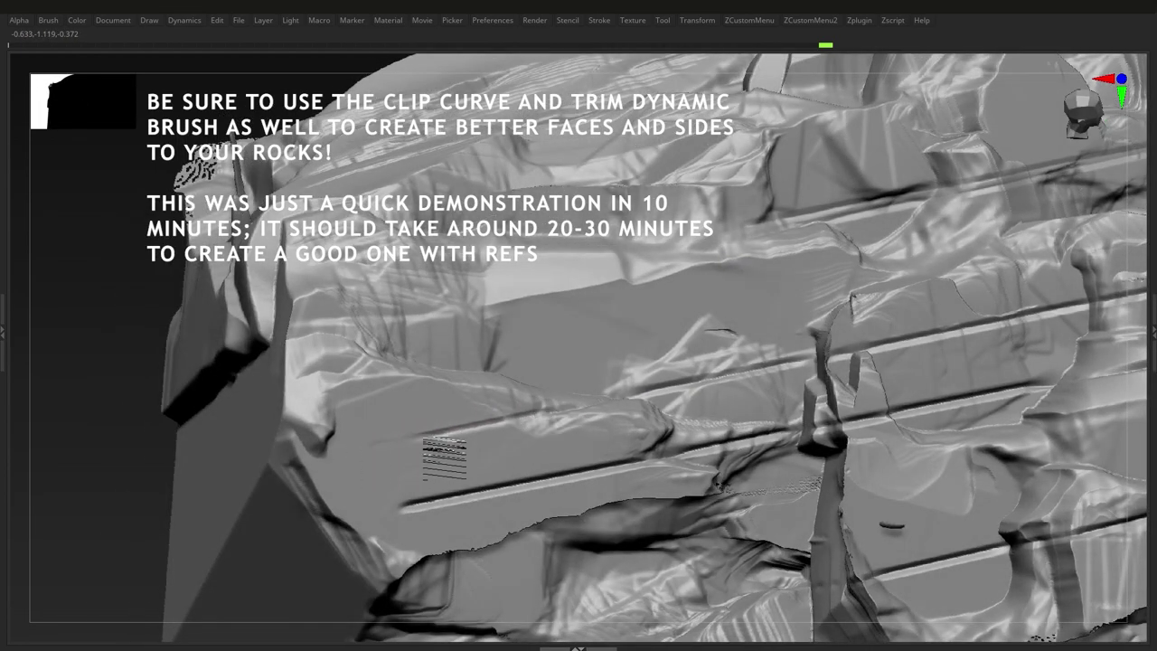
right_click_drag(426, 458, 424, 509)
right_click_drag(496, 510, 723, 416, "ctrl")
right_click_drag(723, 416, 490, 370, "alt")
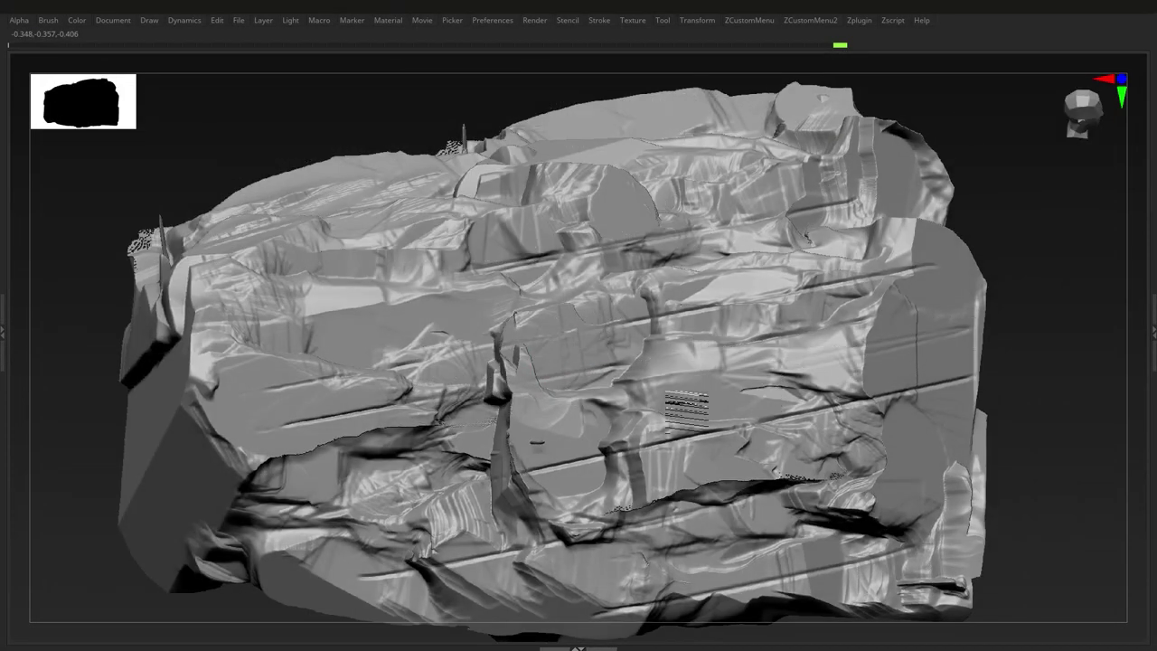
mouse_move(755, 431)
right_mouse_down("ctrl")
mouse_move(736, 371)
mouse_move(739, 433)
right_mouse_up("ctrl")
right_click_drag(674, 456, 531, 417, "ctrl")
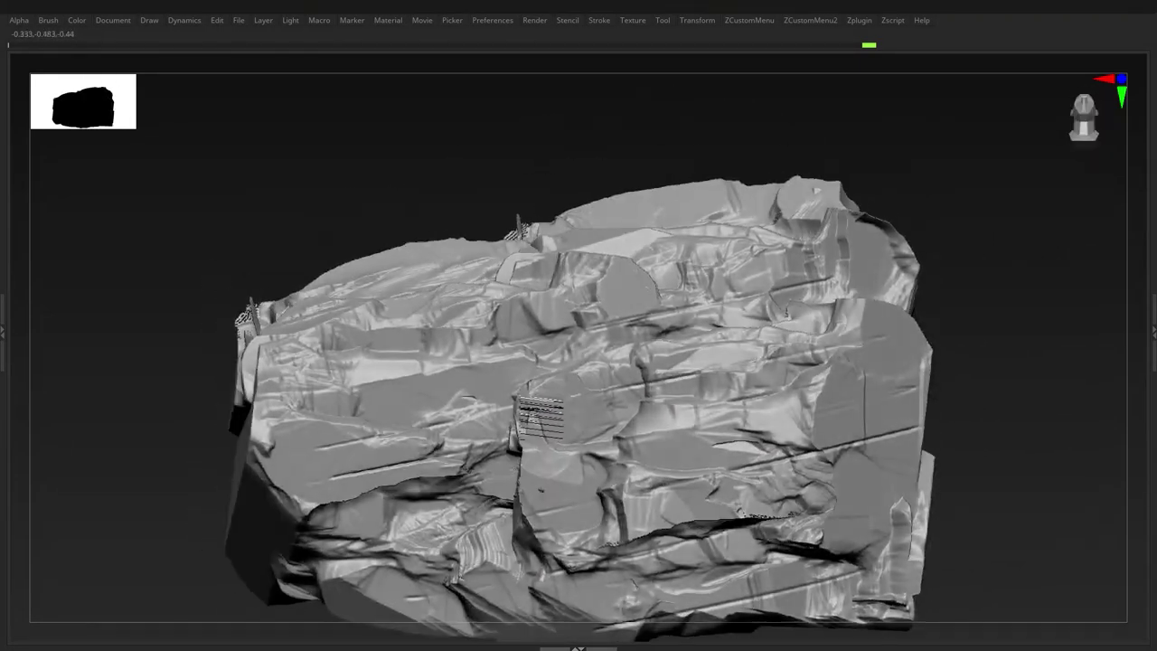